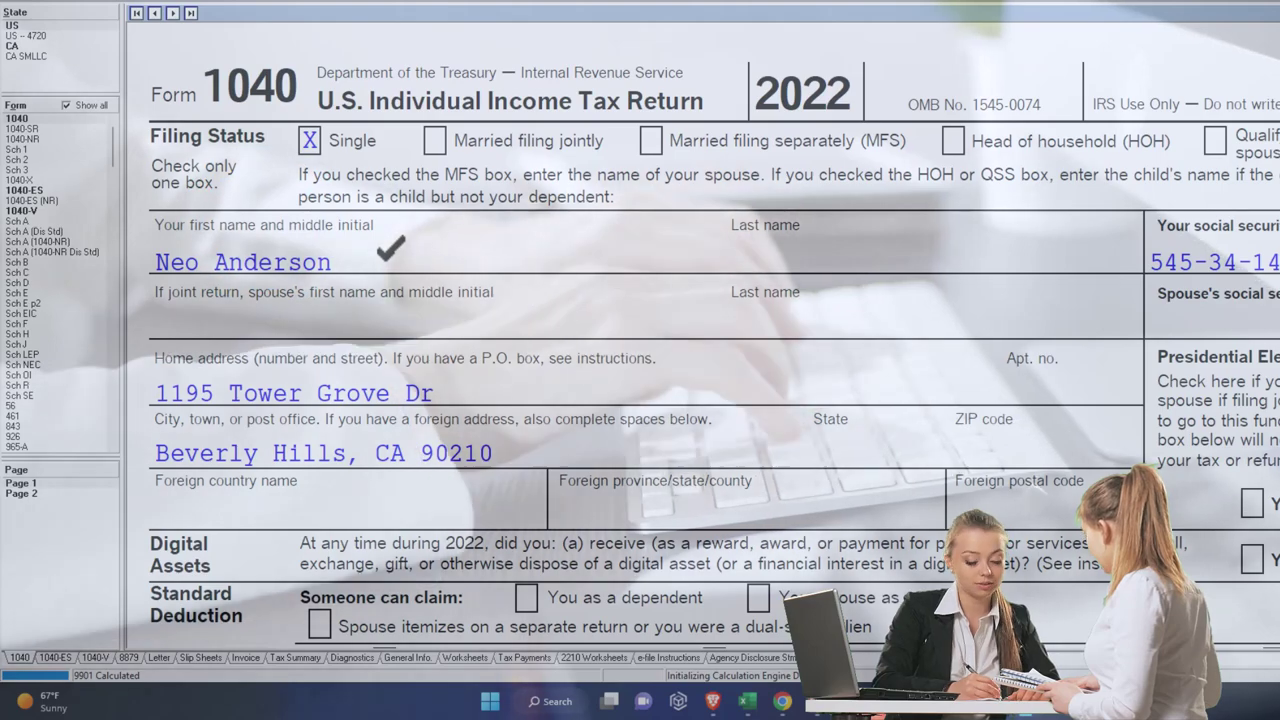
# Review page 1 of Form 1040 from the filing status down through the dependents and income lines.
pyautogui.scroll(-2, 390, 247)
pyautogui.scroll(-8, 390, 247)
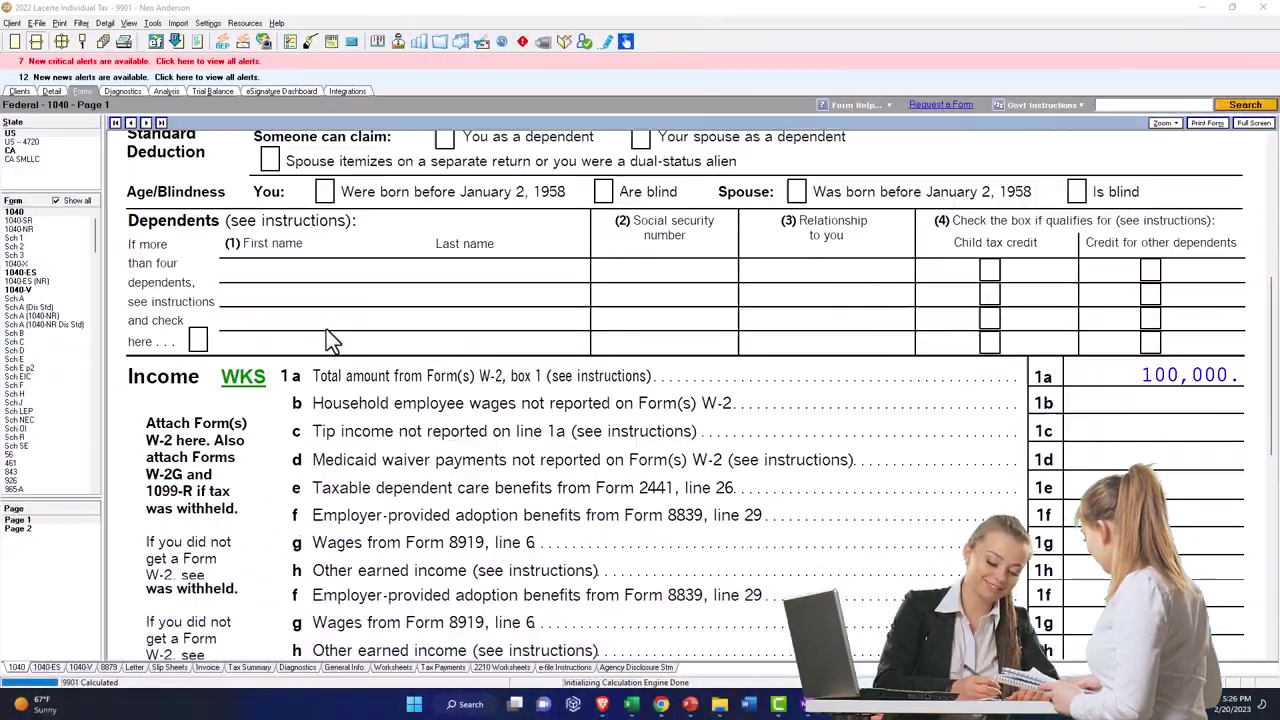
pyautogui.scroll(-3, 326, 329)
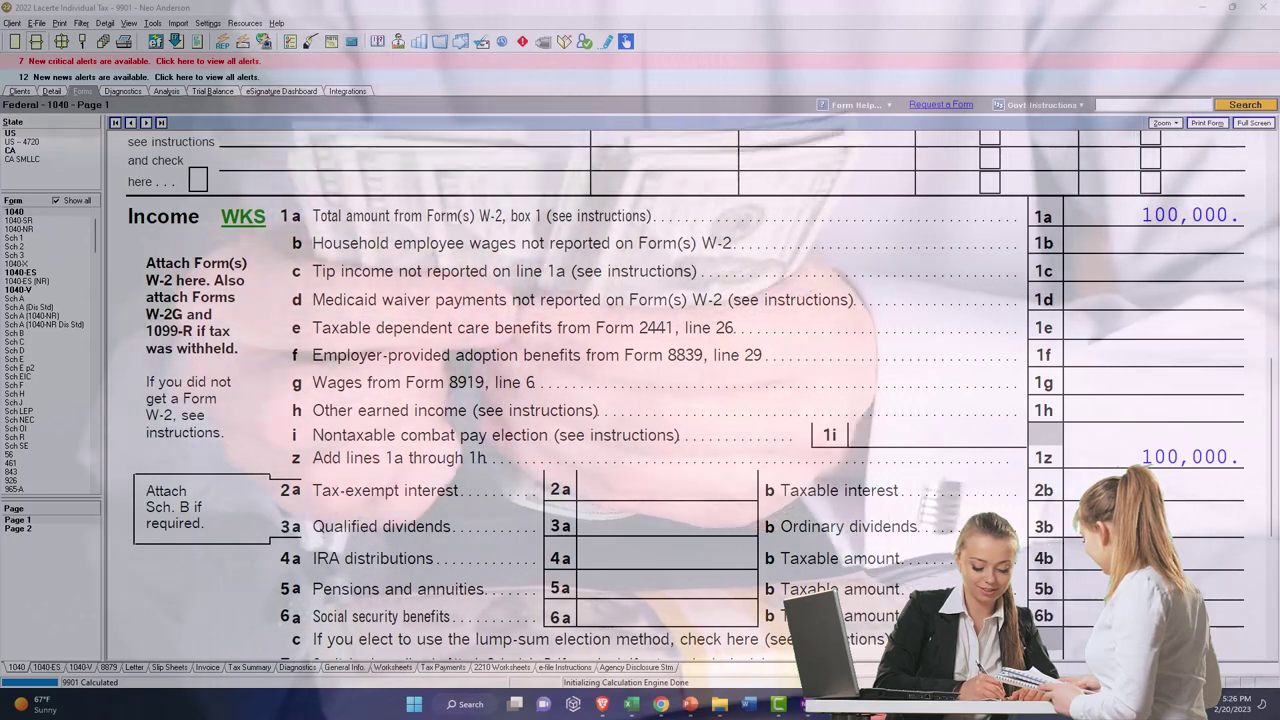
# Switch to Excel, enlarge the Tax Formula Worksheet and compare its 2022 tax formula with the Form 1040 in Lacerte.
pyautogui.hotkey('alt', 'Tab')
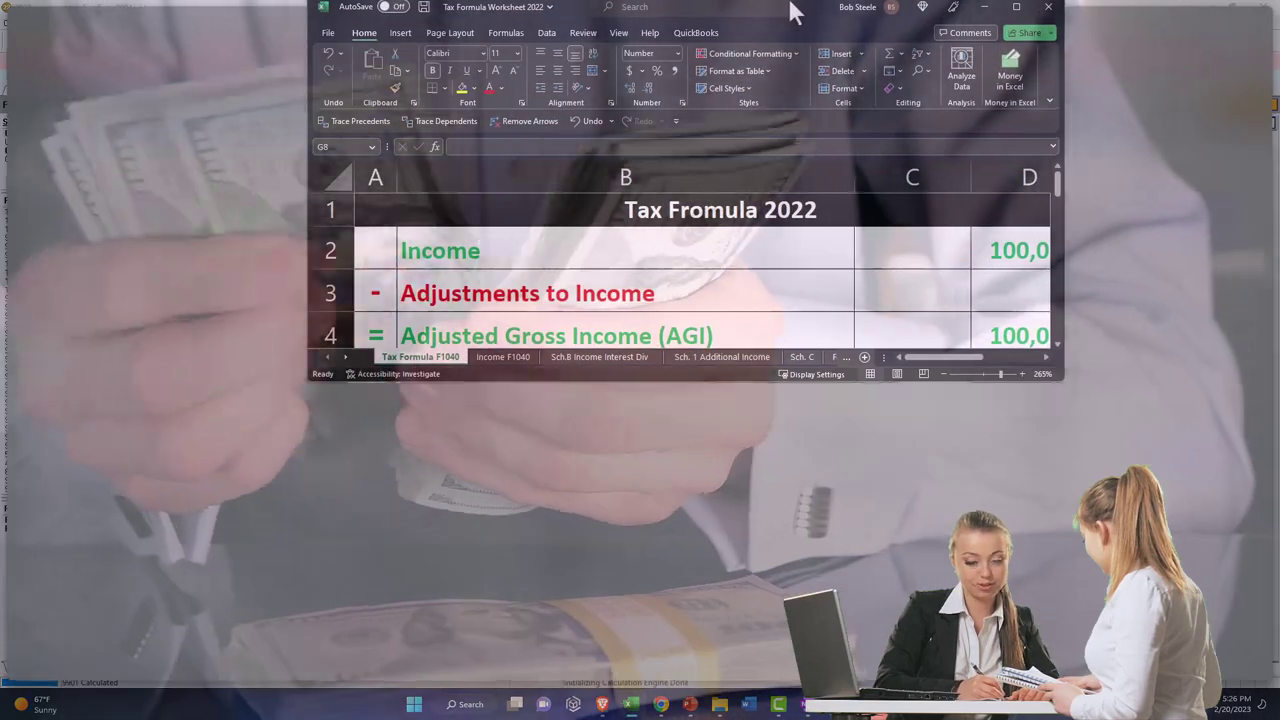
pyautogui.doubleClick(795, 12)
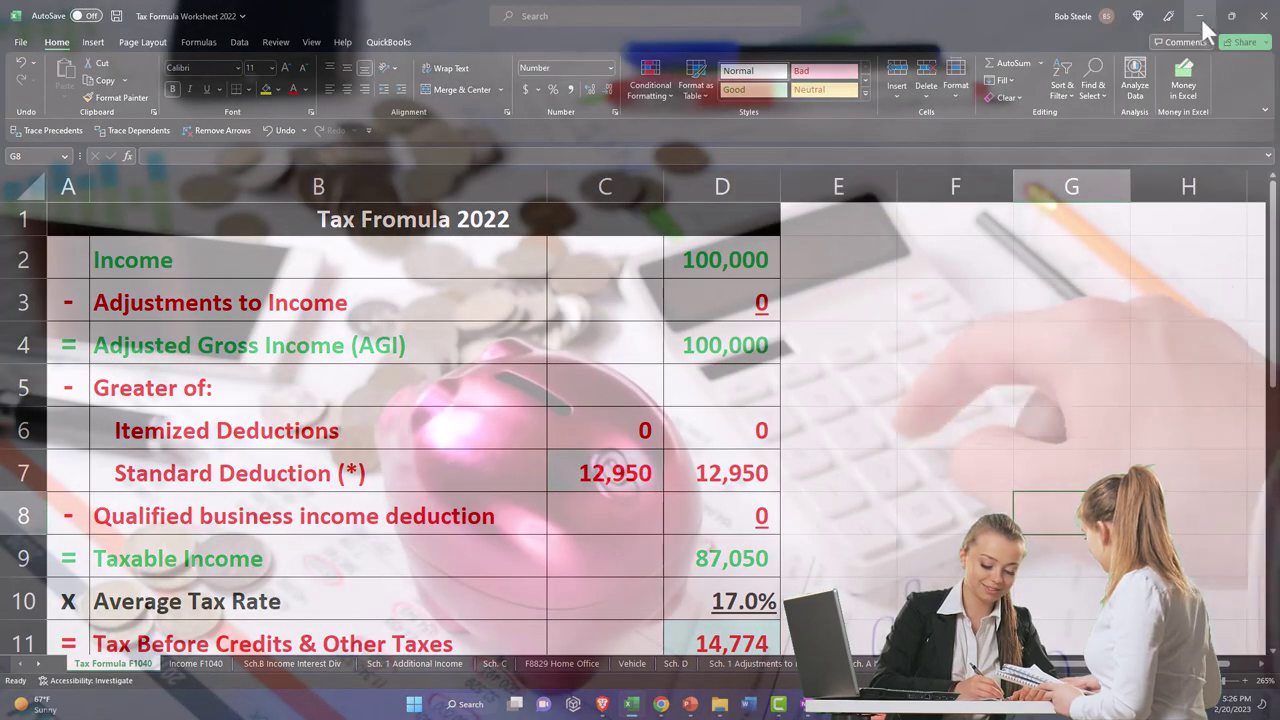
pyautogui.click(1200, 16)
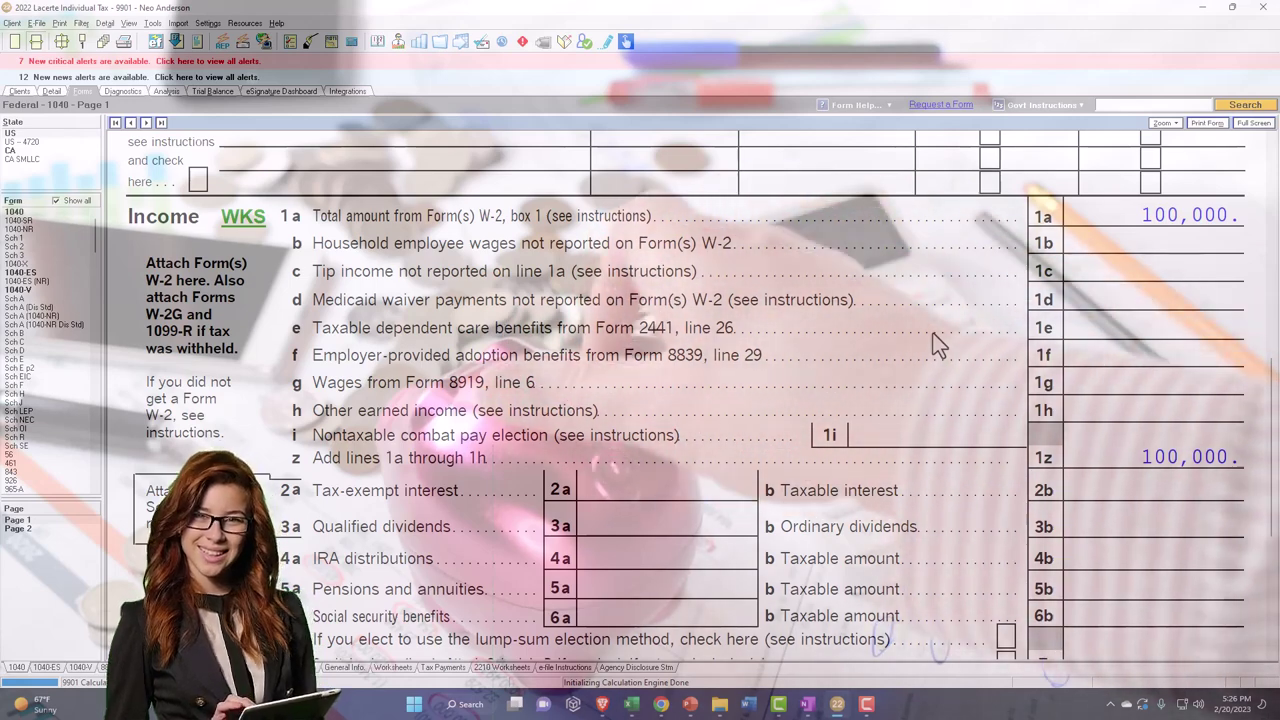
pyautogui.click(631, 704)
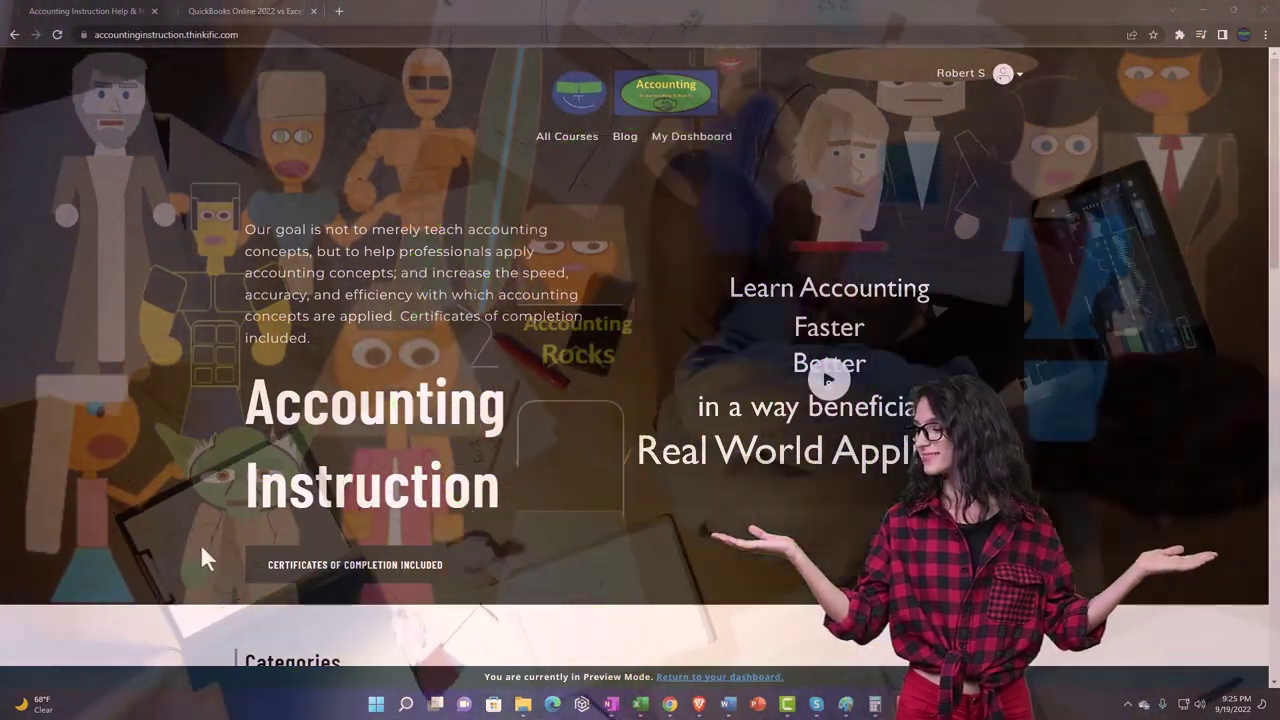
# Browse the Accounting Instruction course categories and look into the OneNote - Getting Started 2022 section of the QuickBooks Online 2022 course.
pyautogui.scroll(-7, 176, 545)
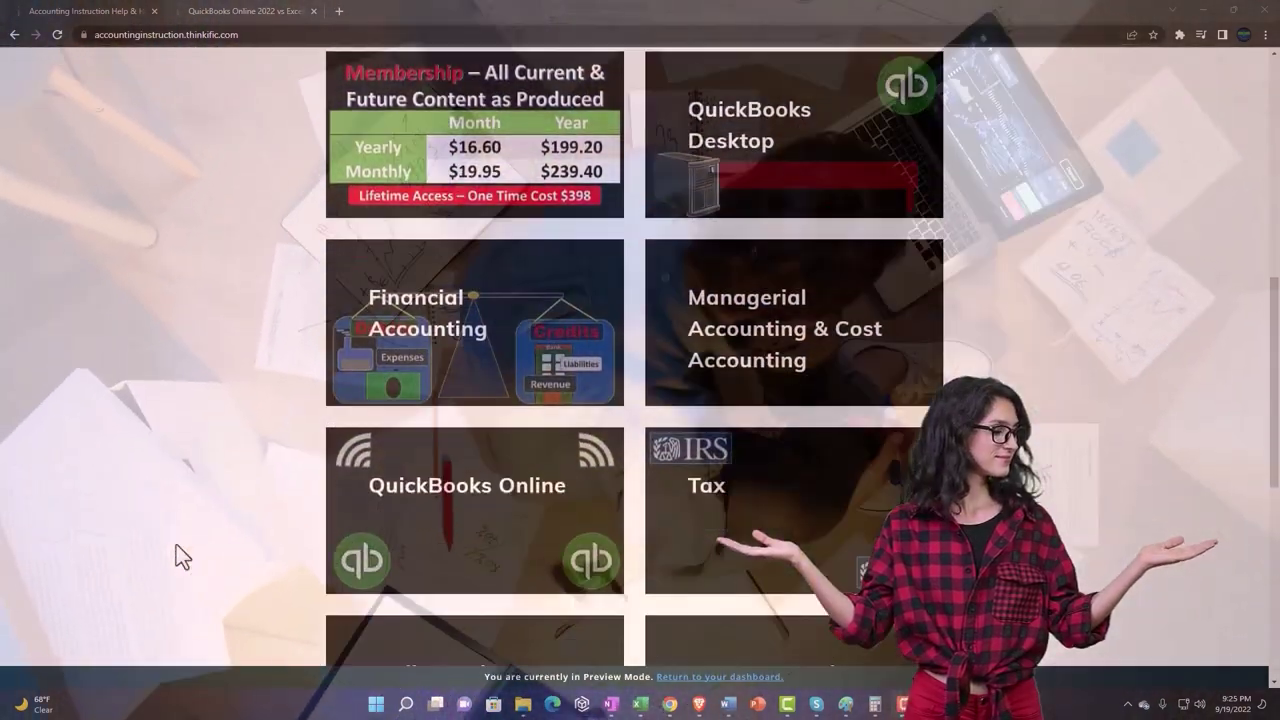
pyautogui.scroll(-5, 176, 545)
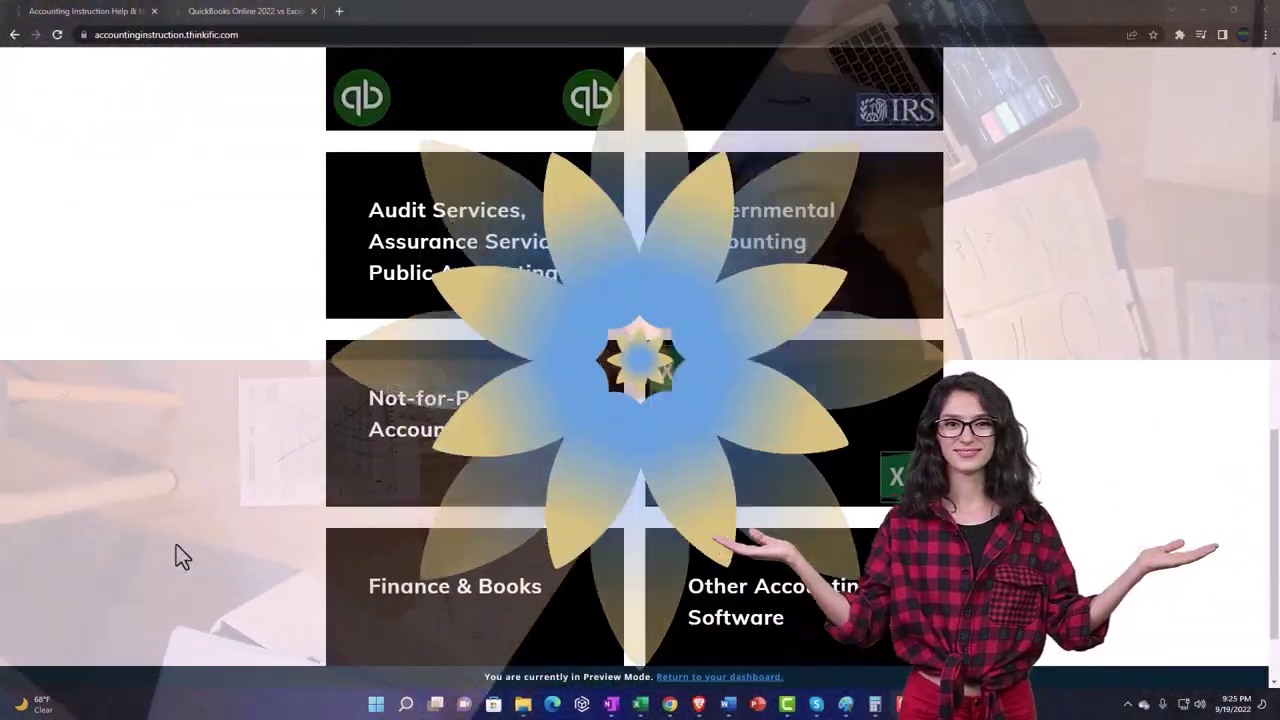
pyautogui.scroll(-1, 176, 546)
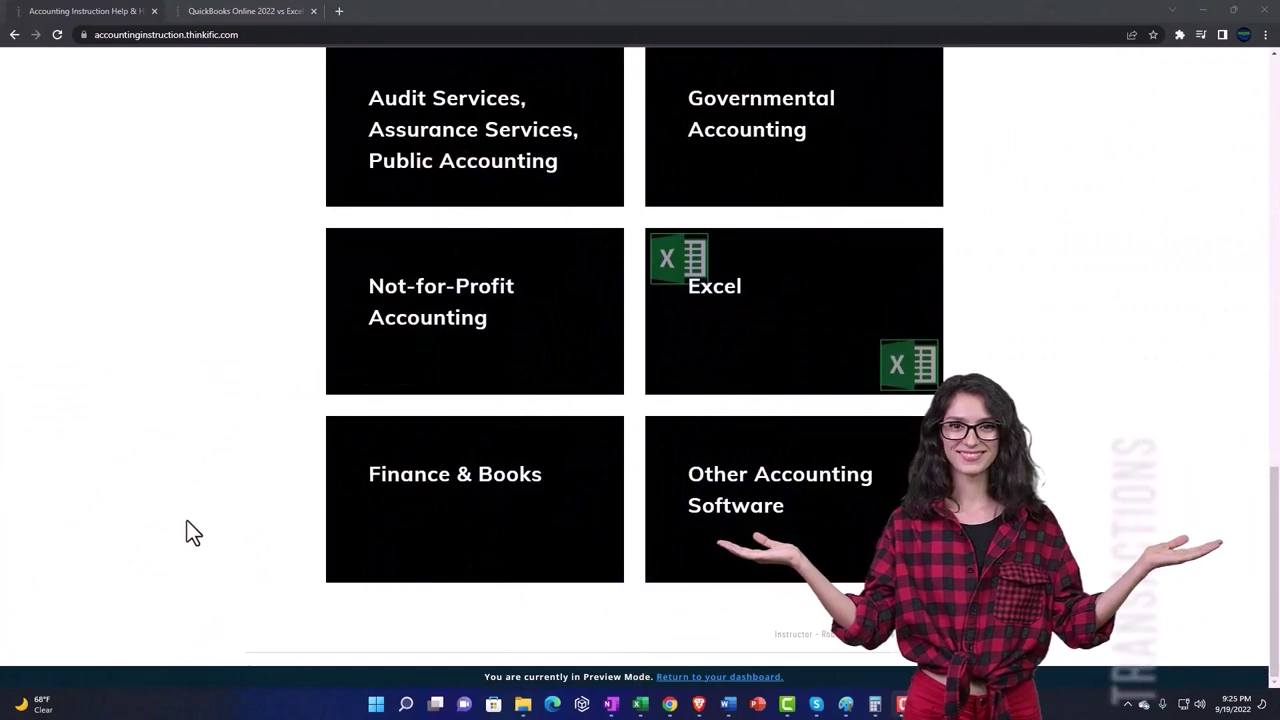
pyautogui.click(232, 12)
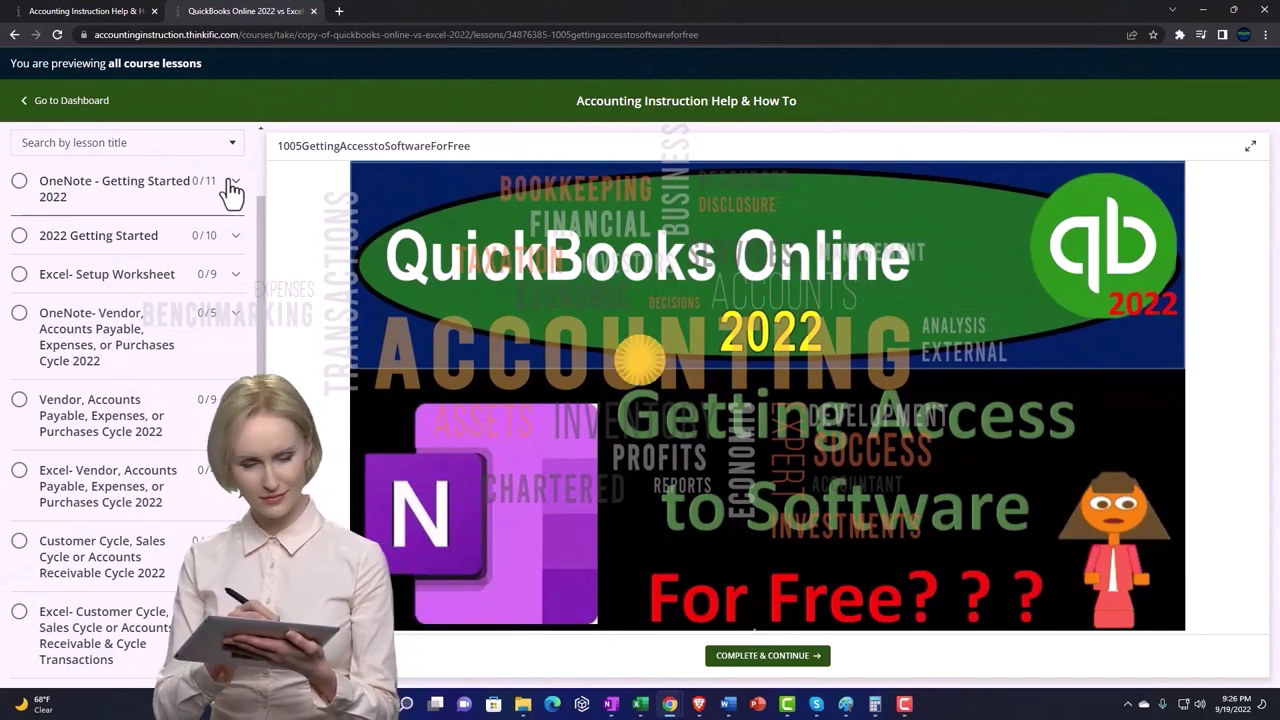
pyautogui.click(231, 188)
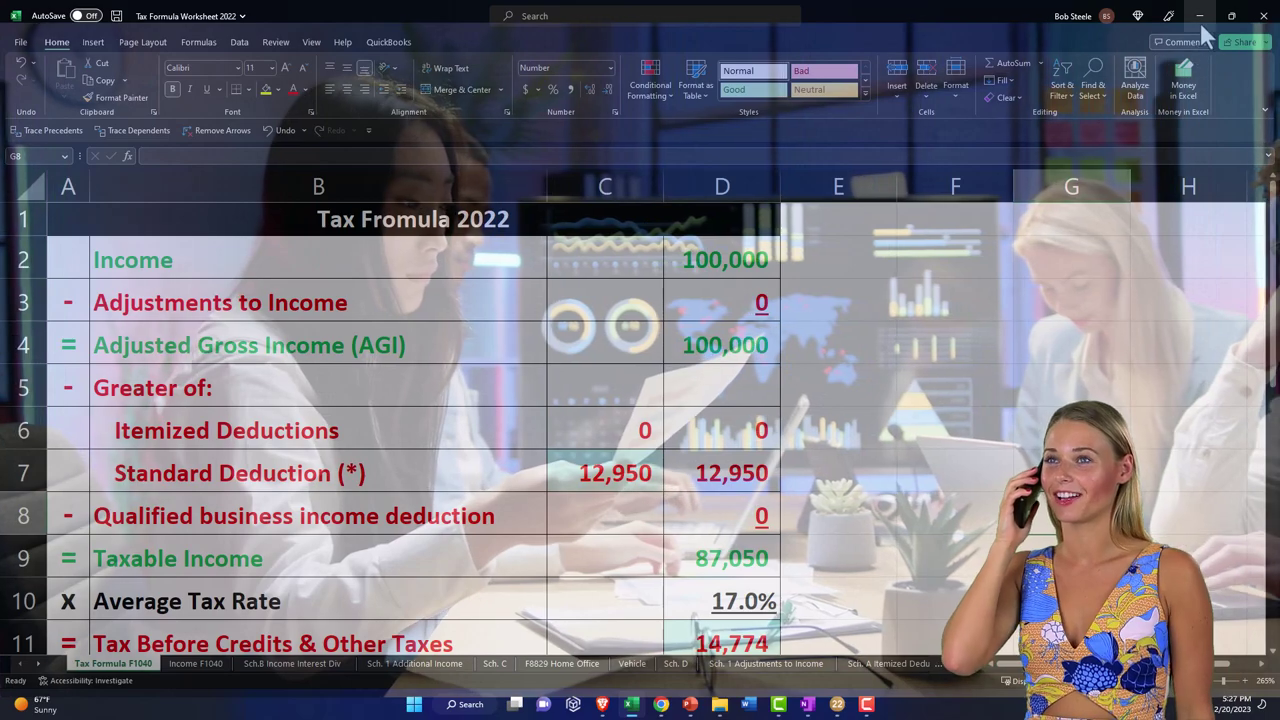
# Return to Lacerte, turn off showing all forms in the form list and choose the Tax Summary.
pyautogui.click(1201, 27)
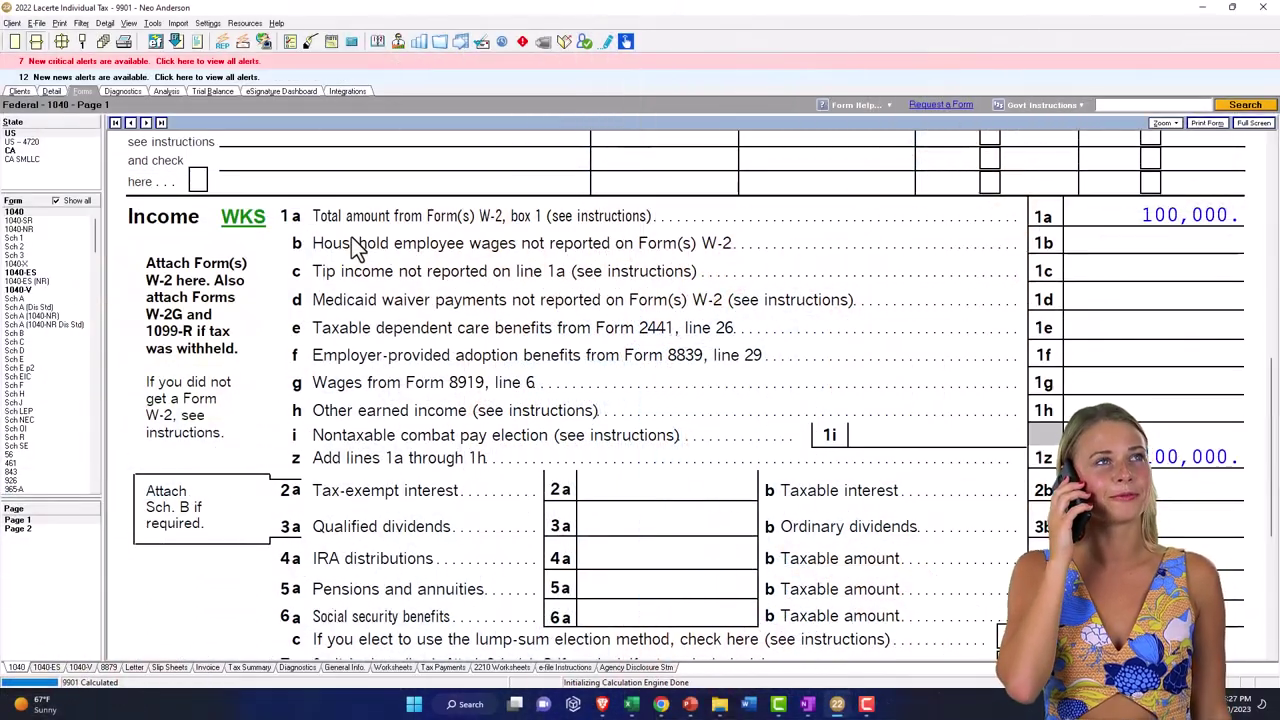
pyautogui.click(56, 200)
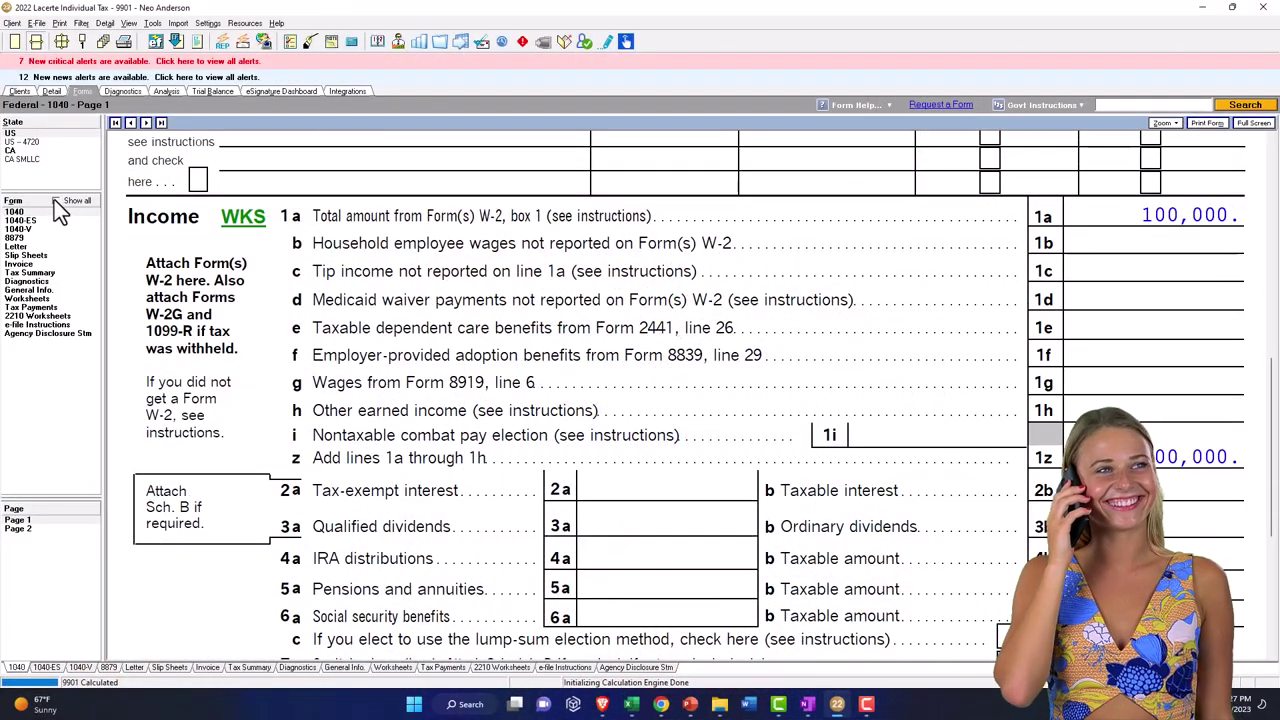
pyautogui.click(40, 274)
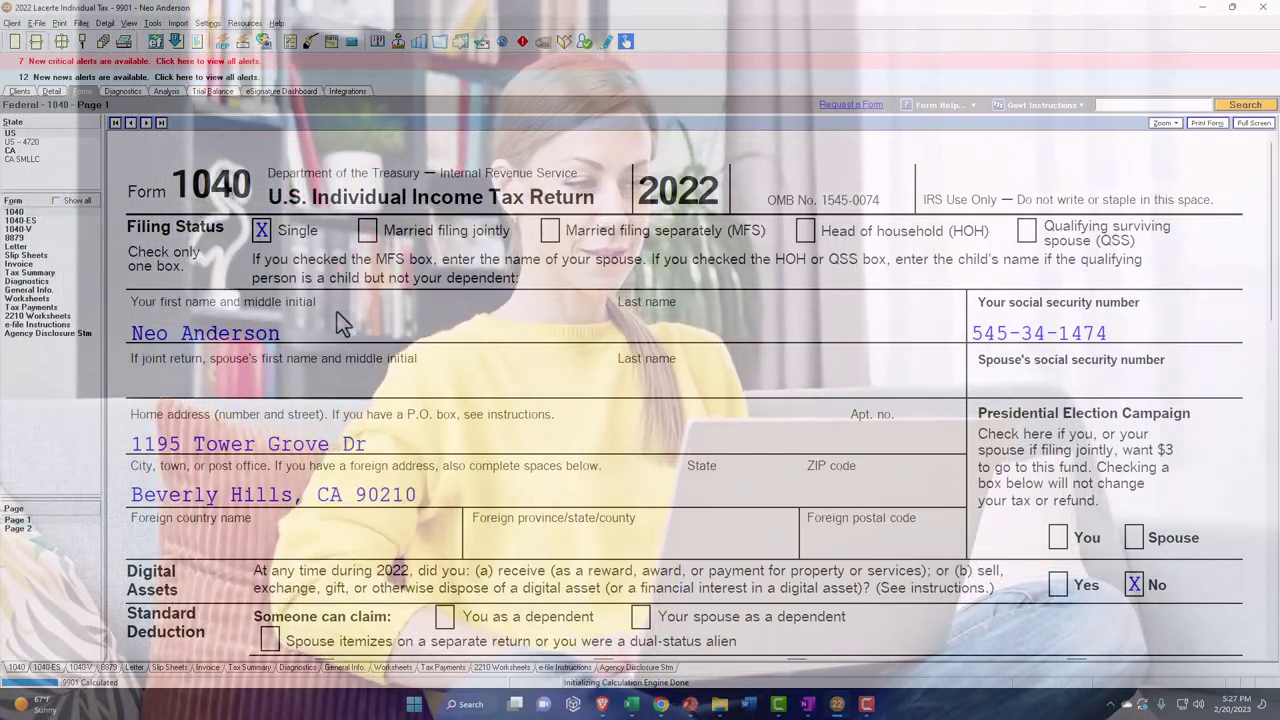
# Compare the worksheet's Taxable Income line in Excel with the income, deduction and taxable income lines of Form 1040 in Lacerte.
pyautogui.click(633, 705)
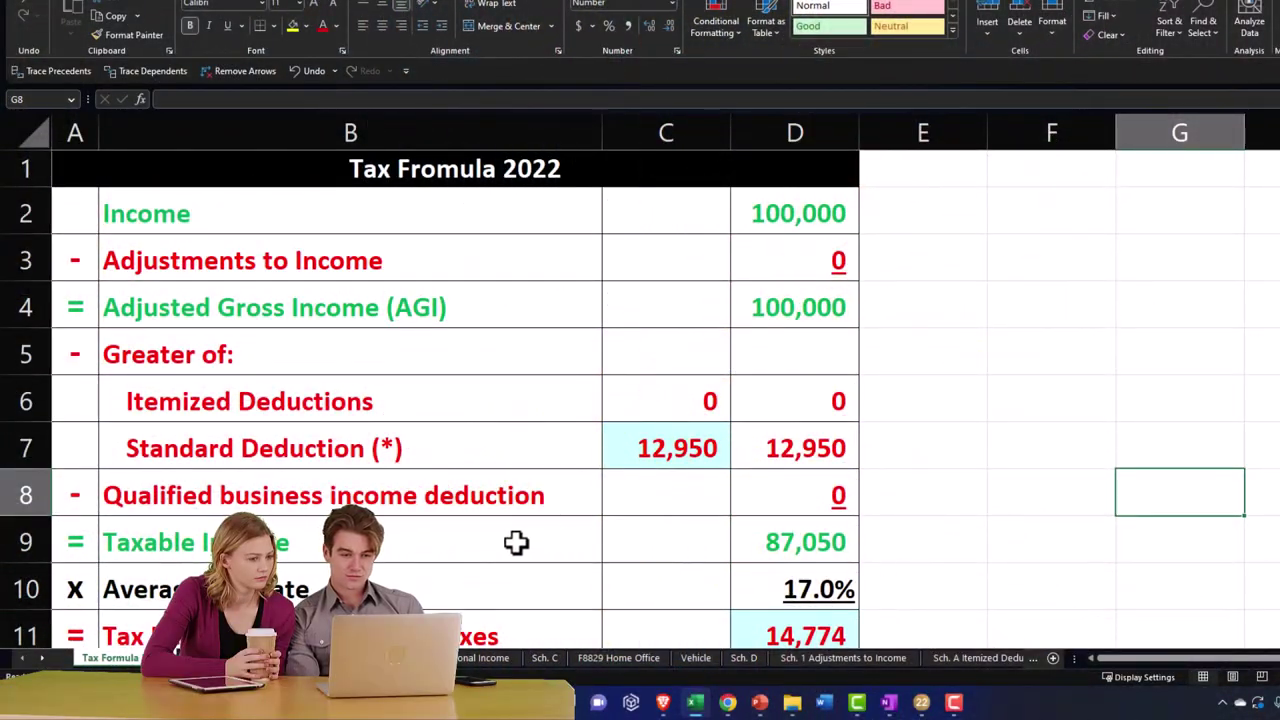
pyautogui.click(516, 542)
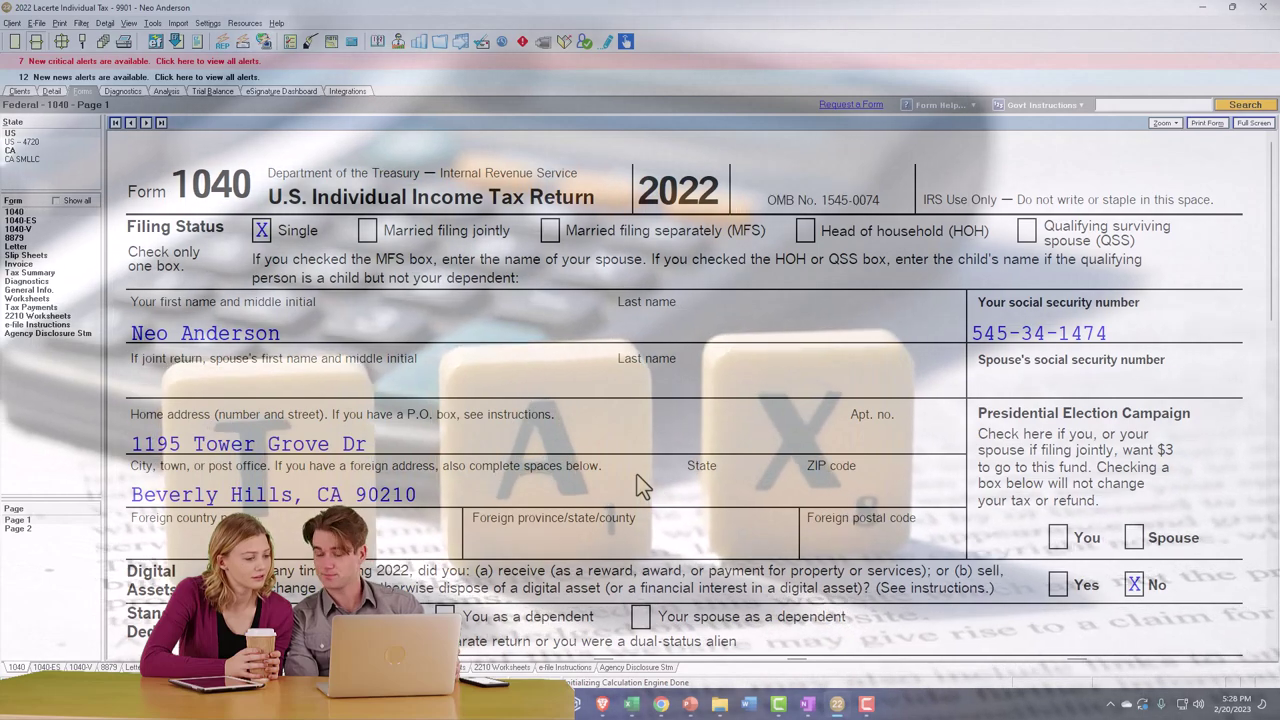
pyautogui.scroll(-5, 640, 485)
pyautogui.scroll(-6, 640, 485)
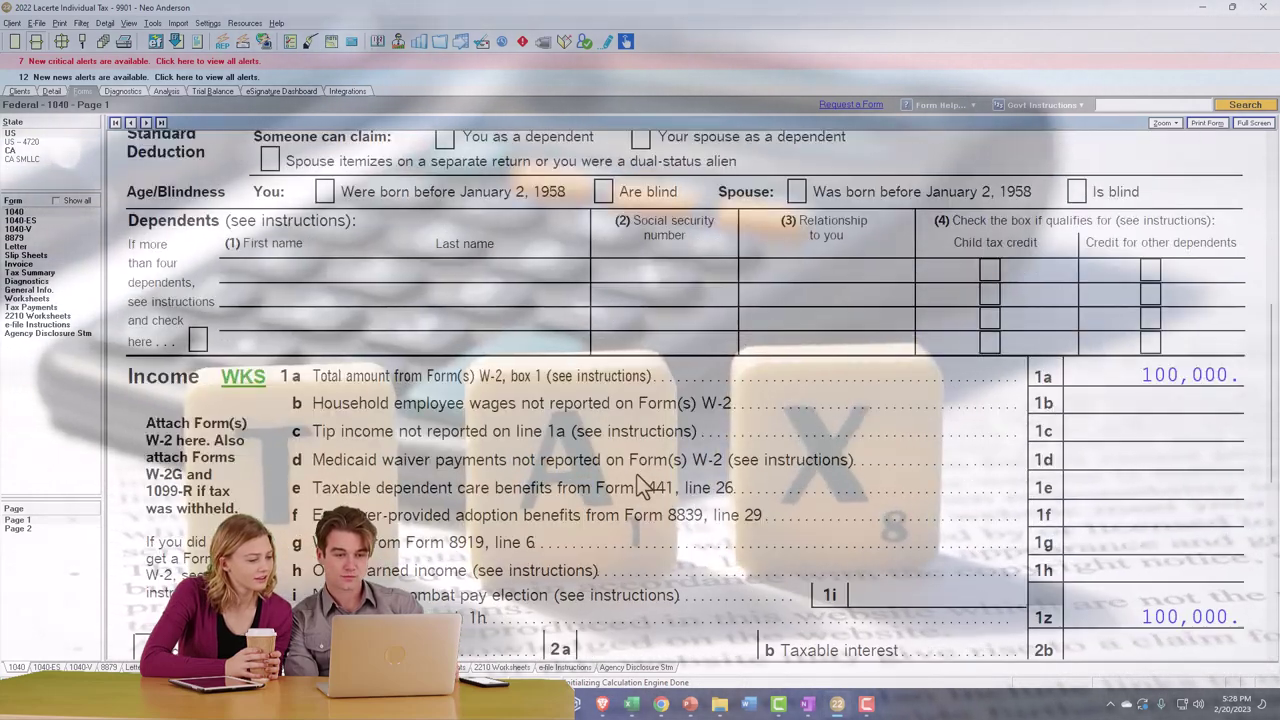
pyautogui.scroll(-4, 640, 485)
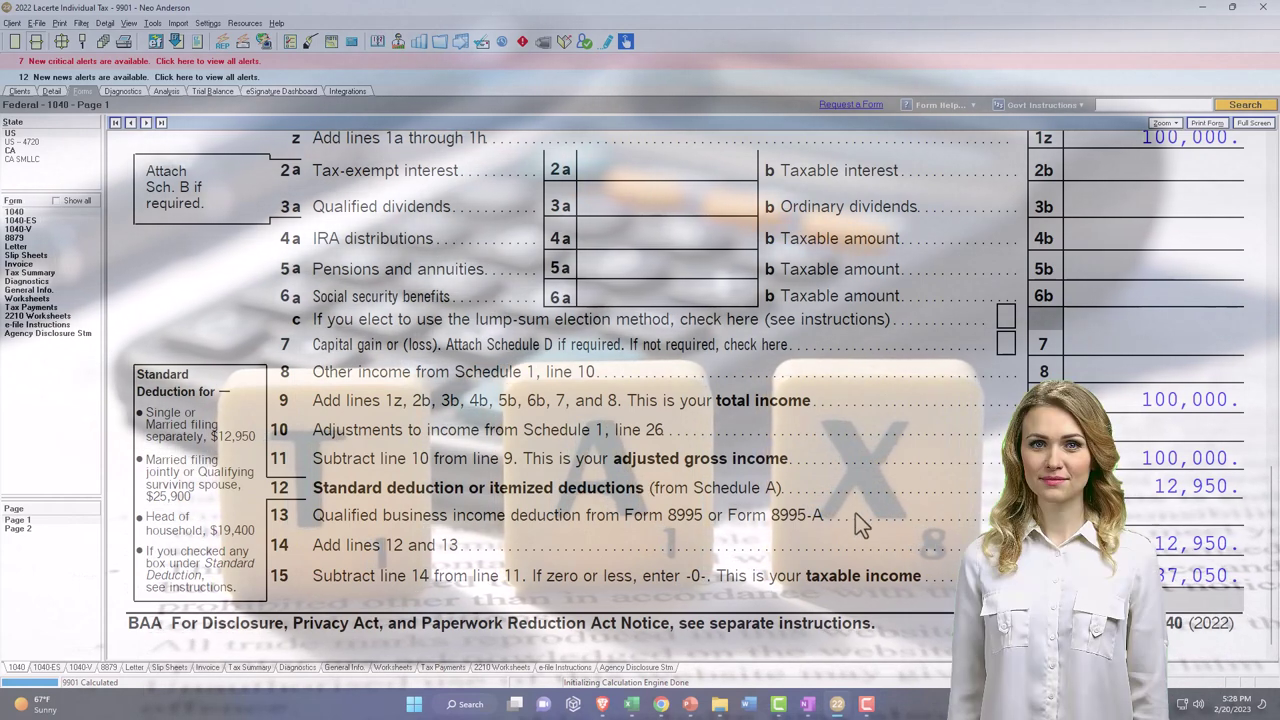
pyautogui.click(632, 705)
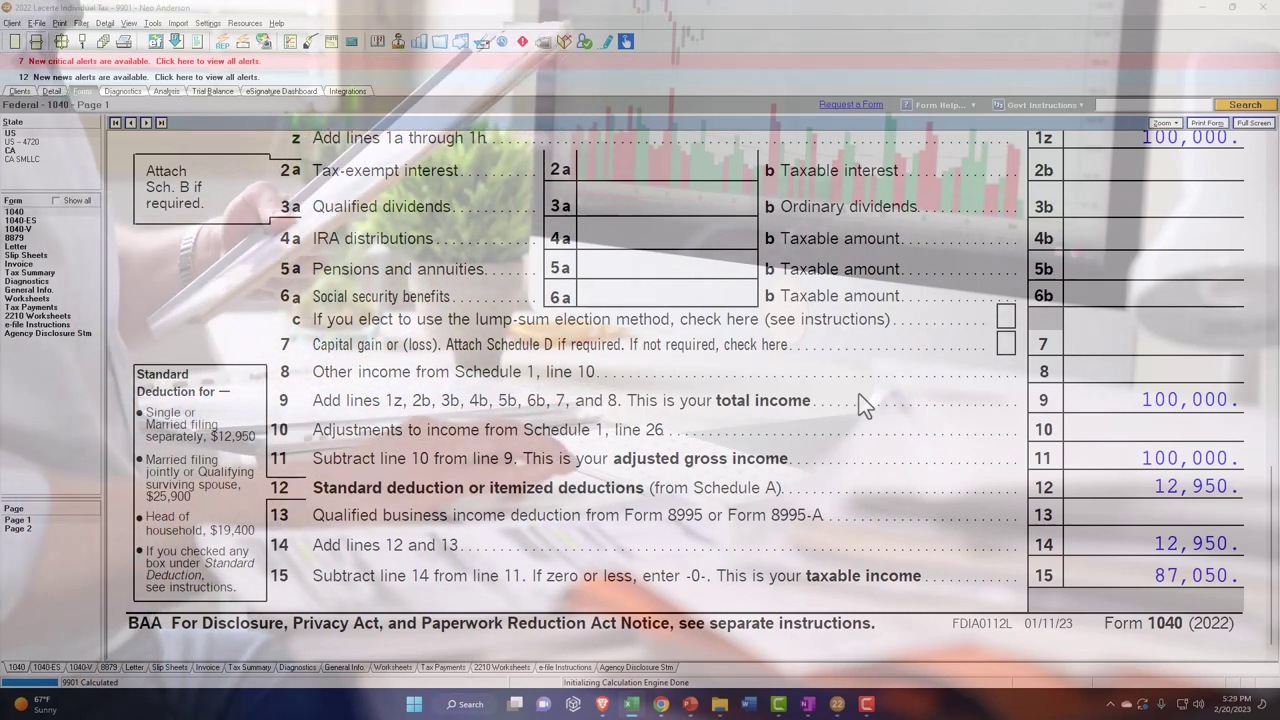
pyautogui.scroll(5, 859, 395)
pyautogui.scroll(3, 859, 394)
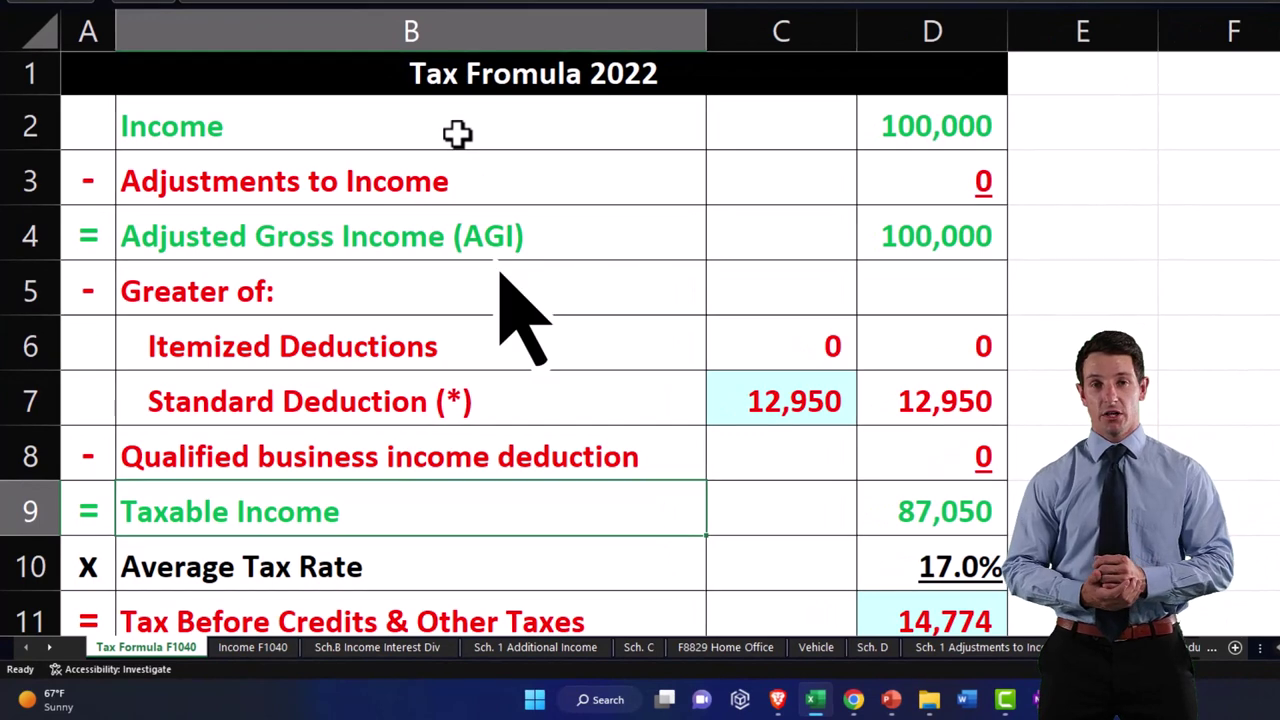
# Go through the worksheet lines for adjustments to income, adjusted gross income, itemized or standard deduction, and qualified business income deduction.
pyautogui.click(466, 181)
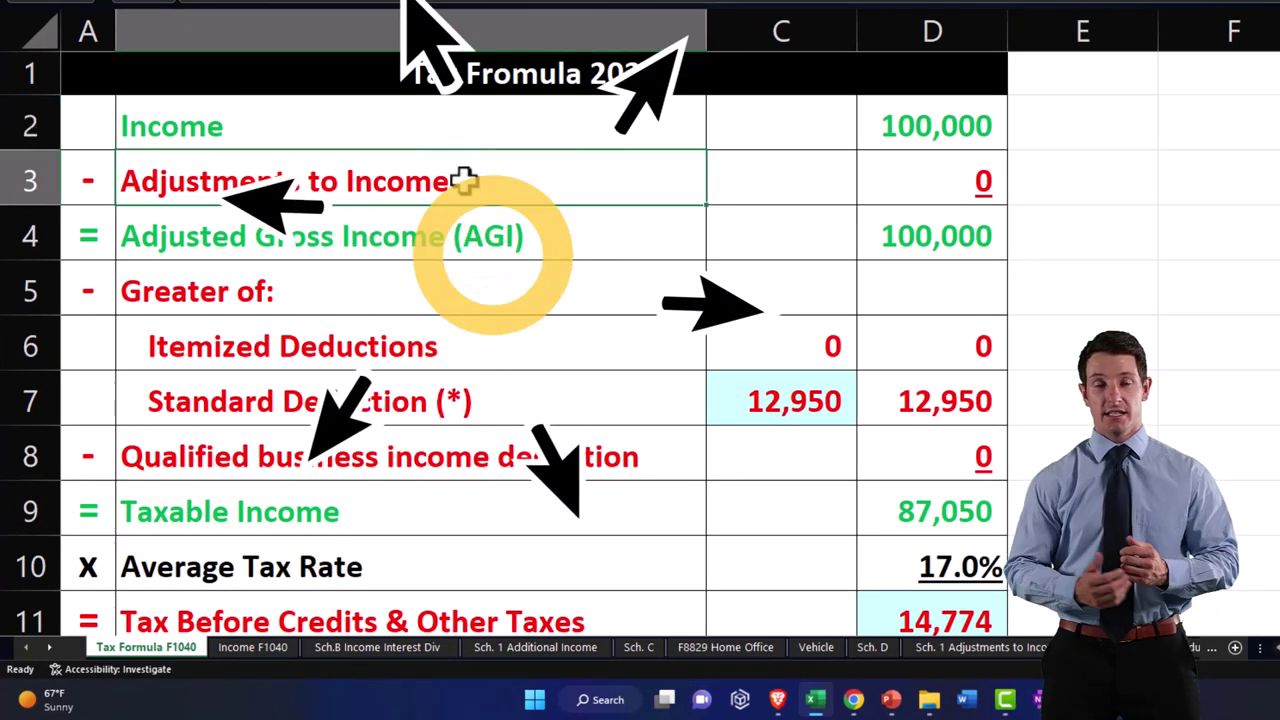
pyautogui.click(479, 228)
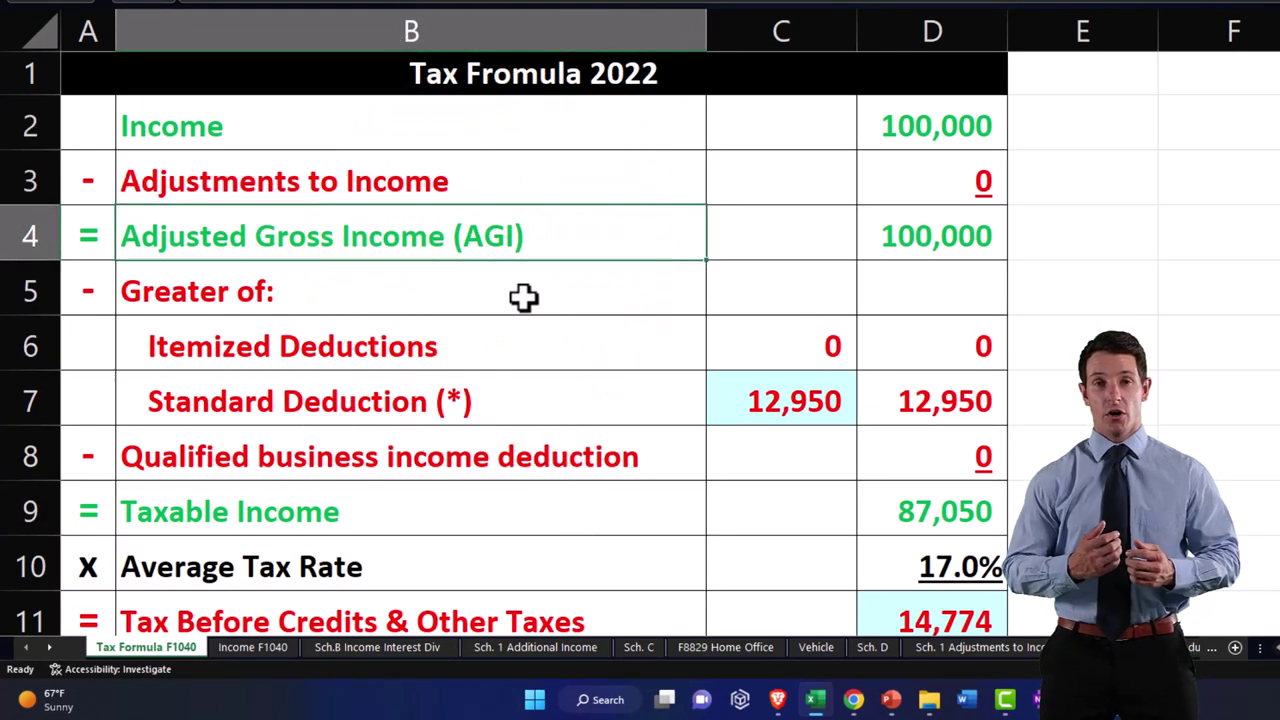
pyautogui.moveTo(527, 316); pyautogui.dragTo(533, 401)
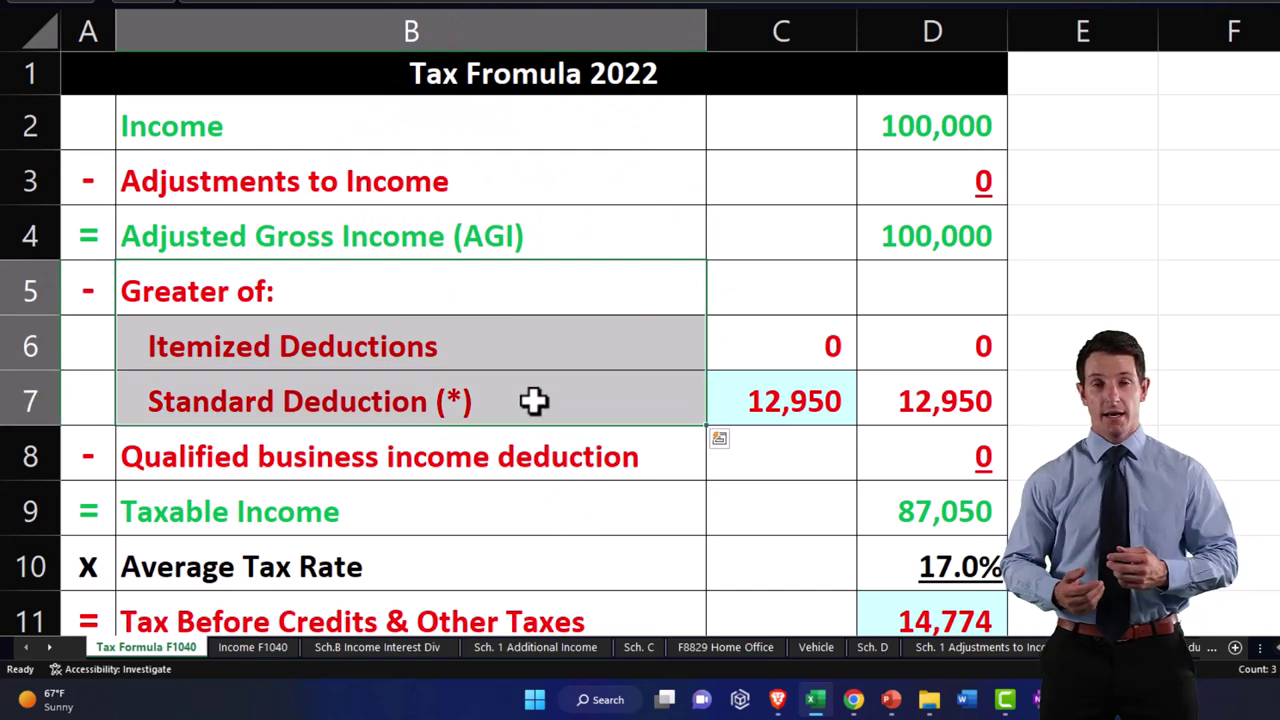
pyautogui.click(533, 449)
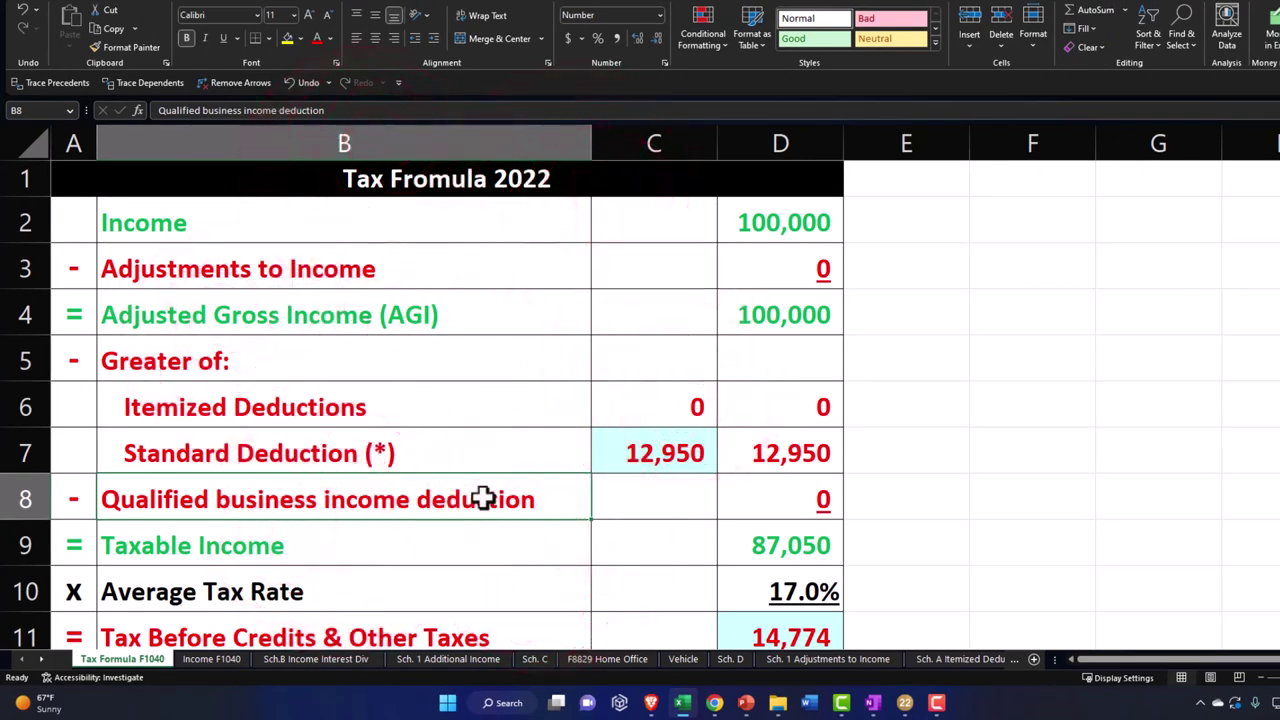
# Go through the rest of the tax formula from the average tax rate and total tax to tax payments and refundable credits.
pyautogui.scroll(-1, 483, 499)
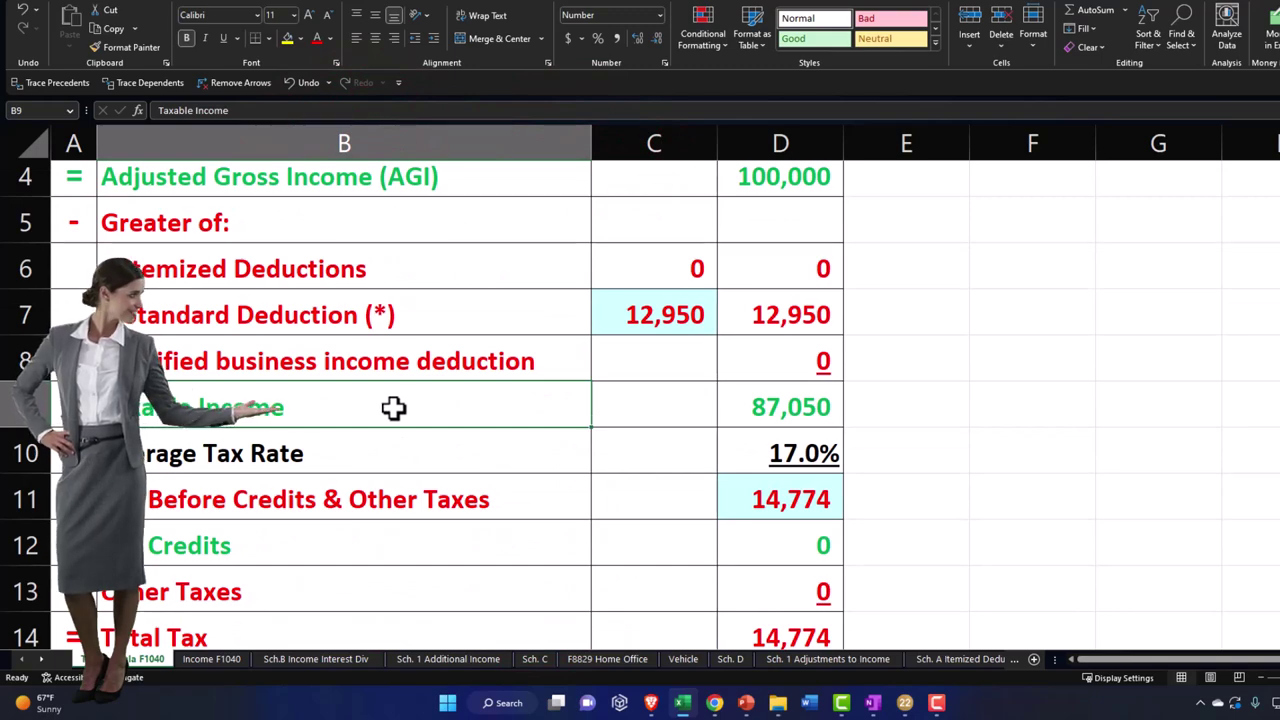
pyautogui.click(422, 450)
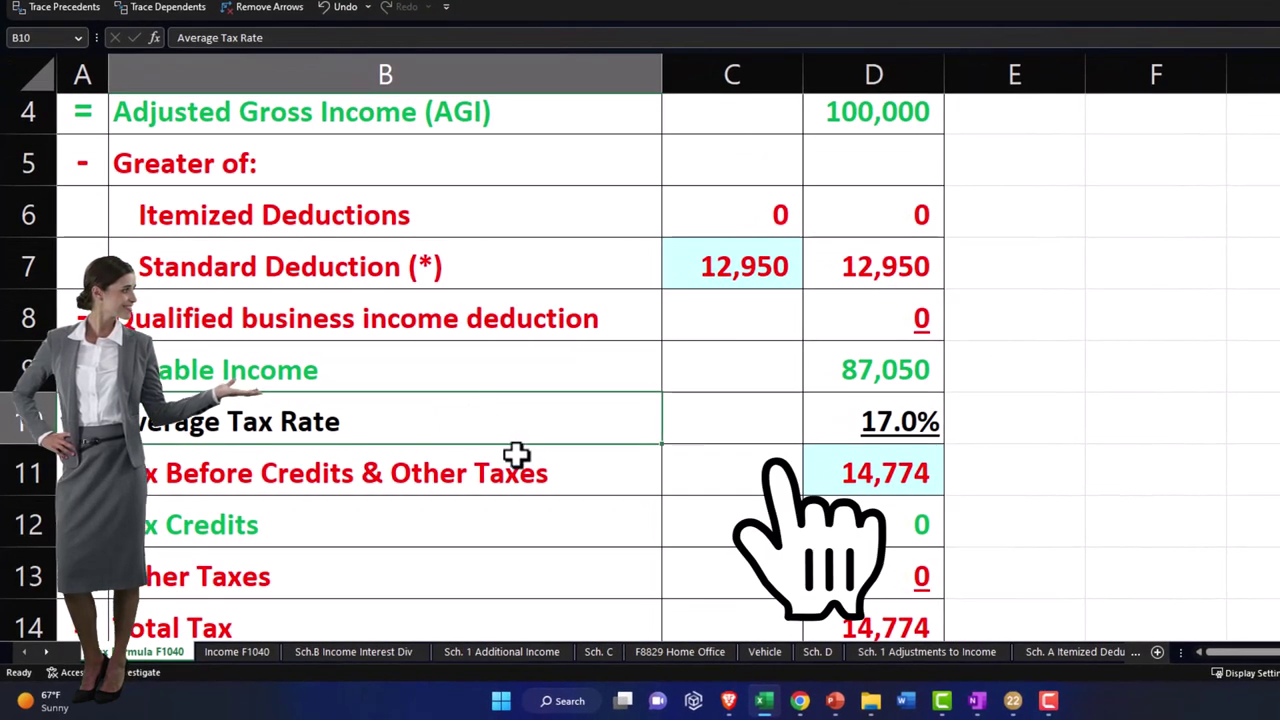
pyautogui.scroll(-1, 570, 481)
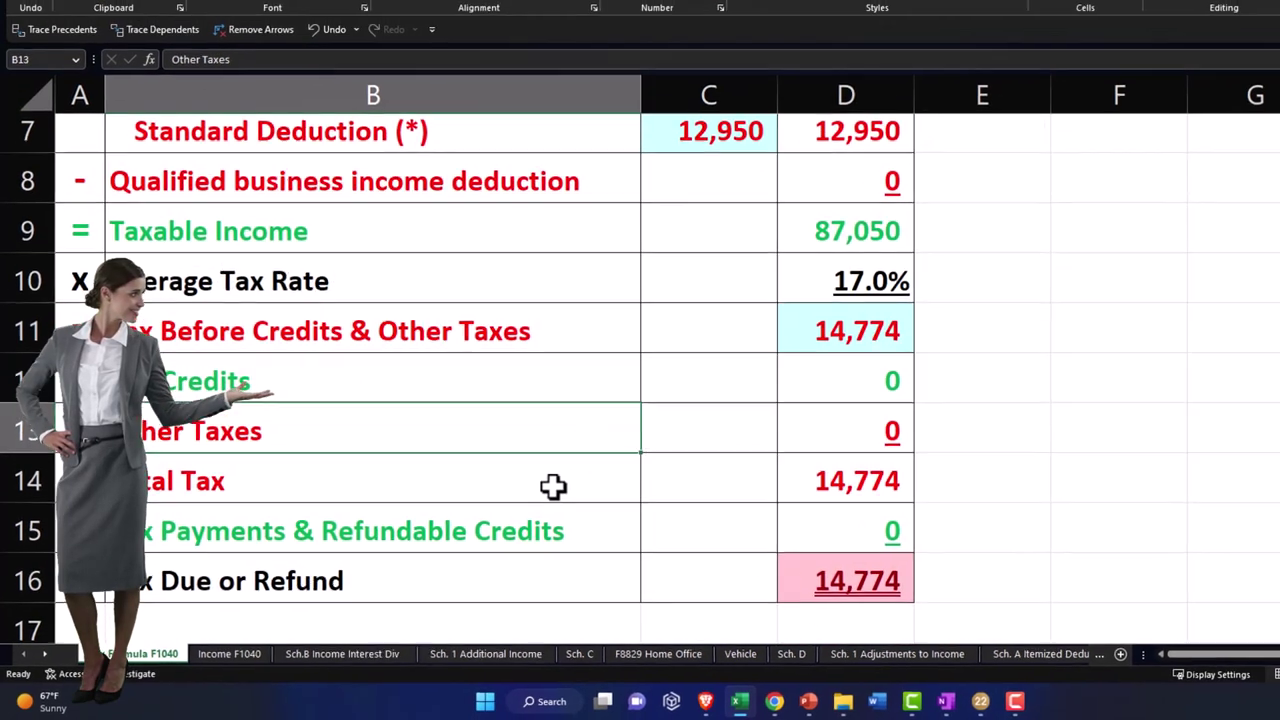
pyautogui.click(567, 478)
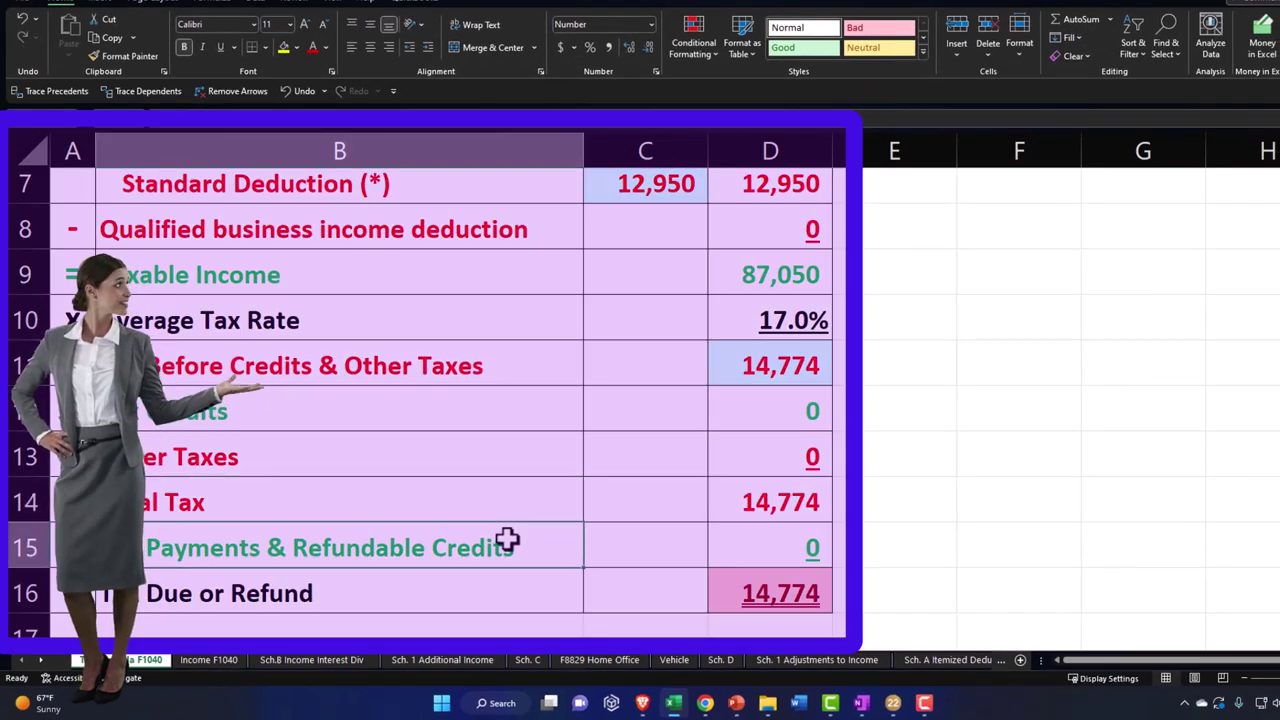
pyautogui.scroll(2, 507, 540)
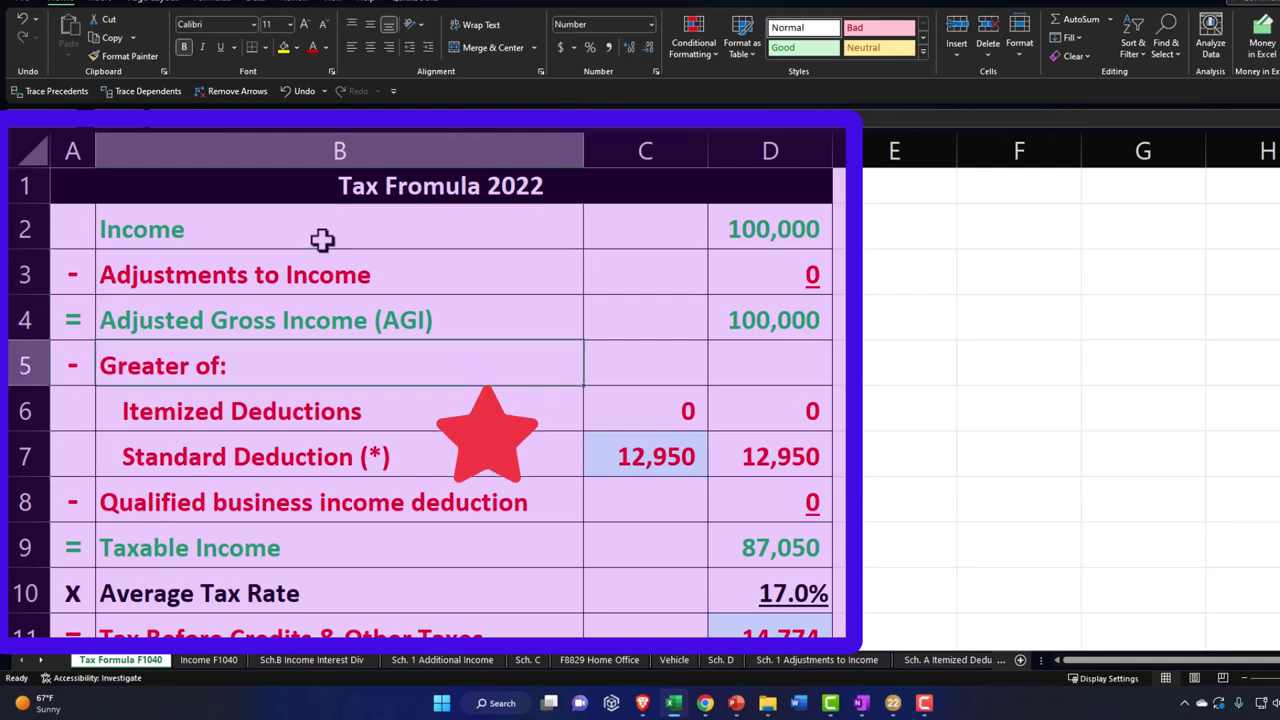
# Look over the Income F1040, Sch.B Income Interest Div and Sch. 1 Additional Income sheets, and return to Tax Formula F1040.
pyautogui.click(222, 660)
pyautogui.click(305, 660)
pyautogui.click(402, 660)
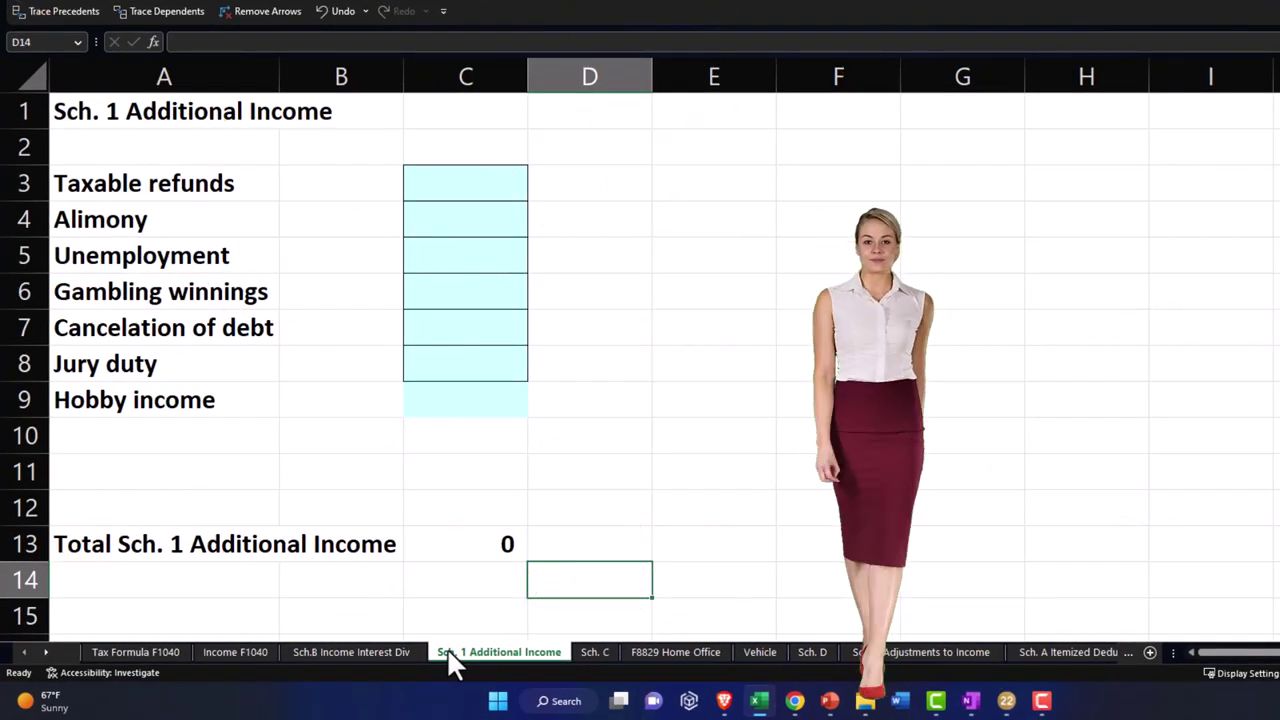
pyautogui.click(167, 655)
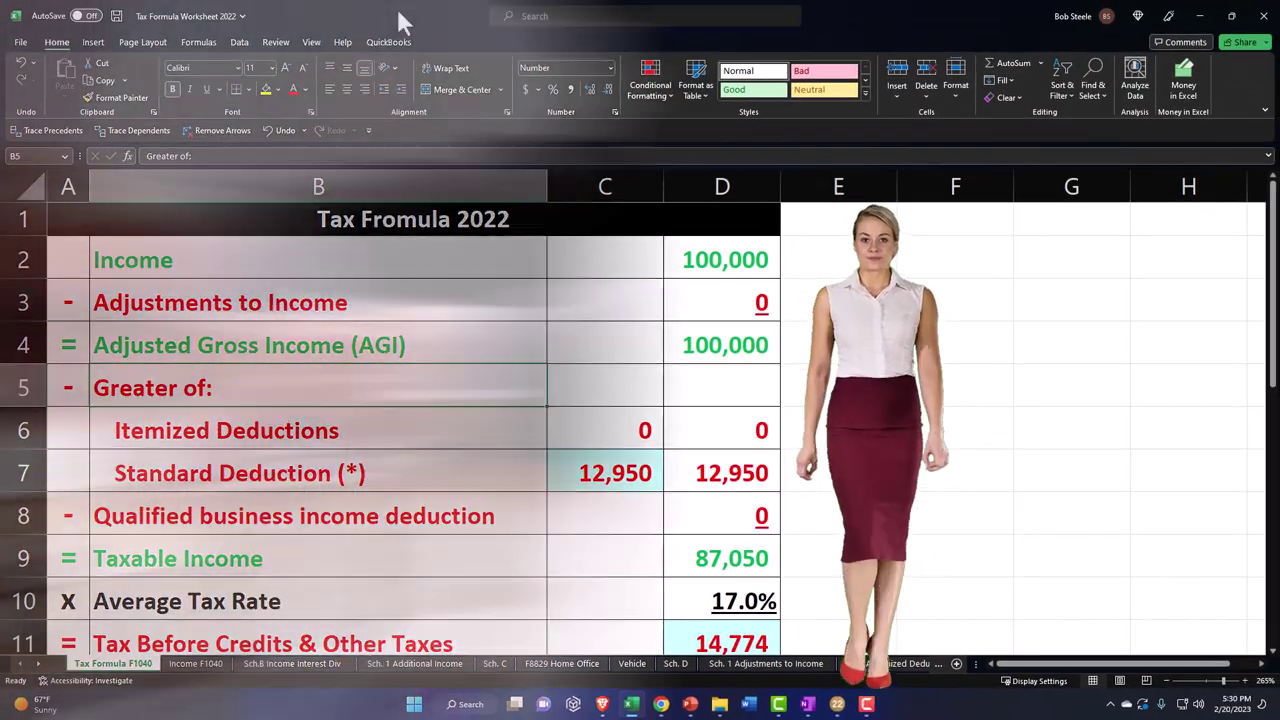
# Switch back to Lacerte and review the filing status, taxpayer information, standard deduction and dependents sections of Form 1040.
pyautogui.doubleClick(397, 15)
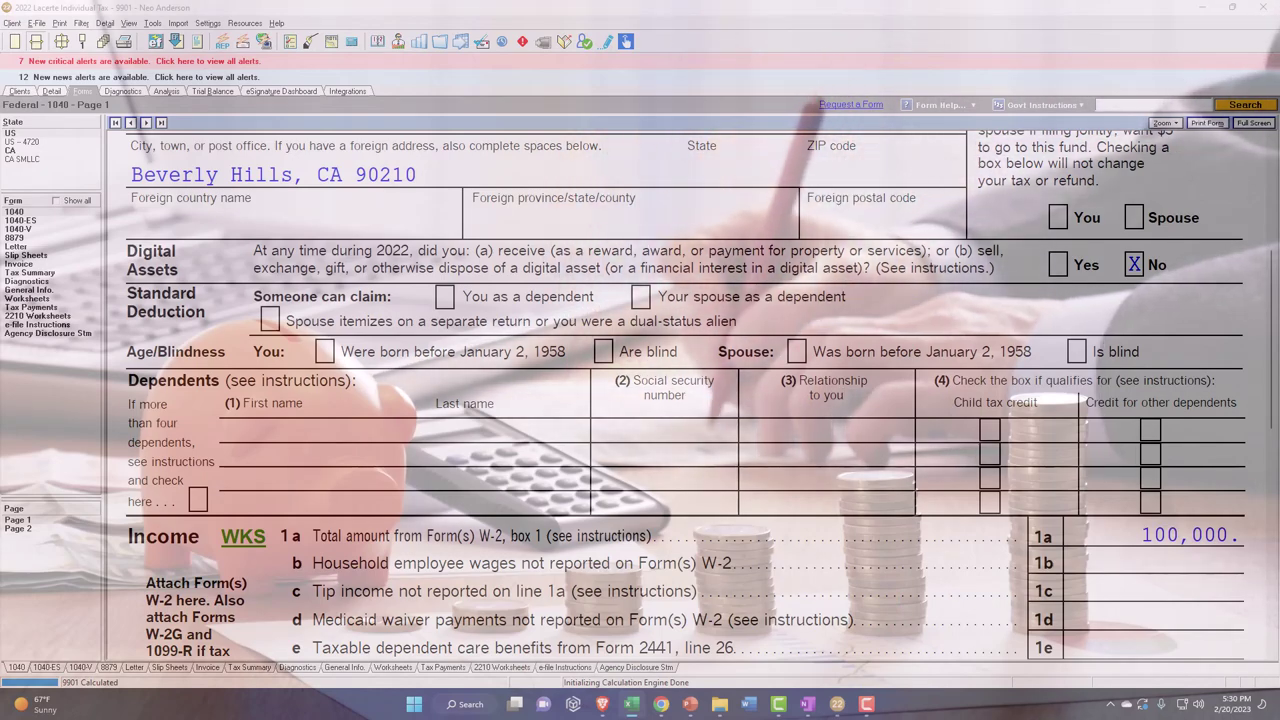
pyautogui.scroll(3, 798, 410)
pyautogui.scroll(1, 643, 400)
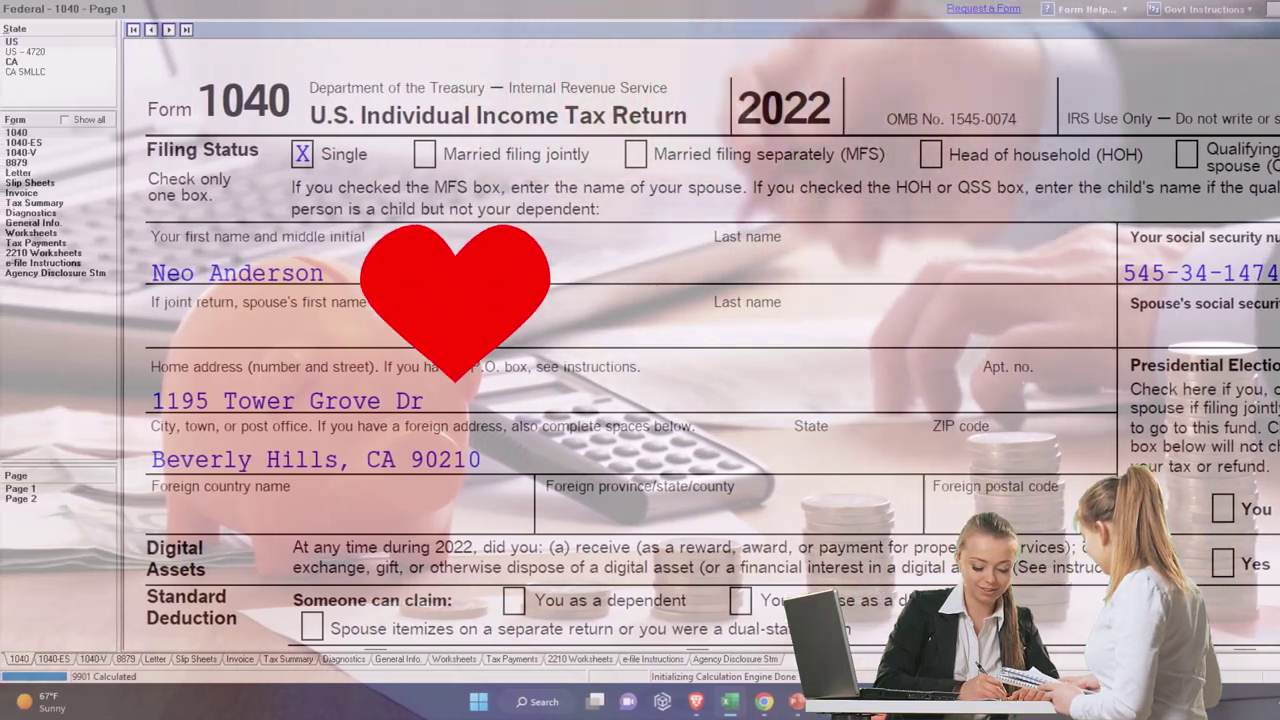
pyautogui.scroll(-3, 335, 315)
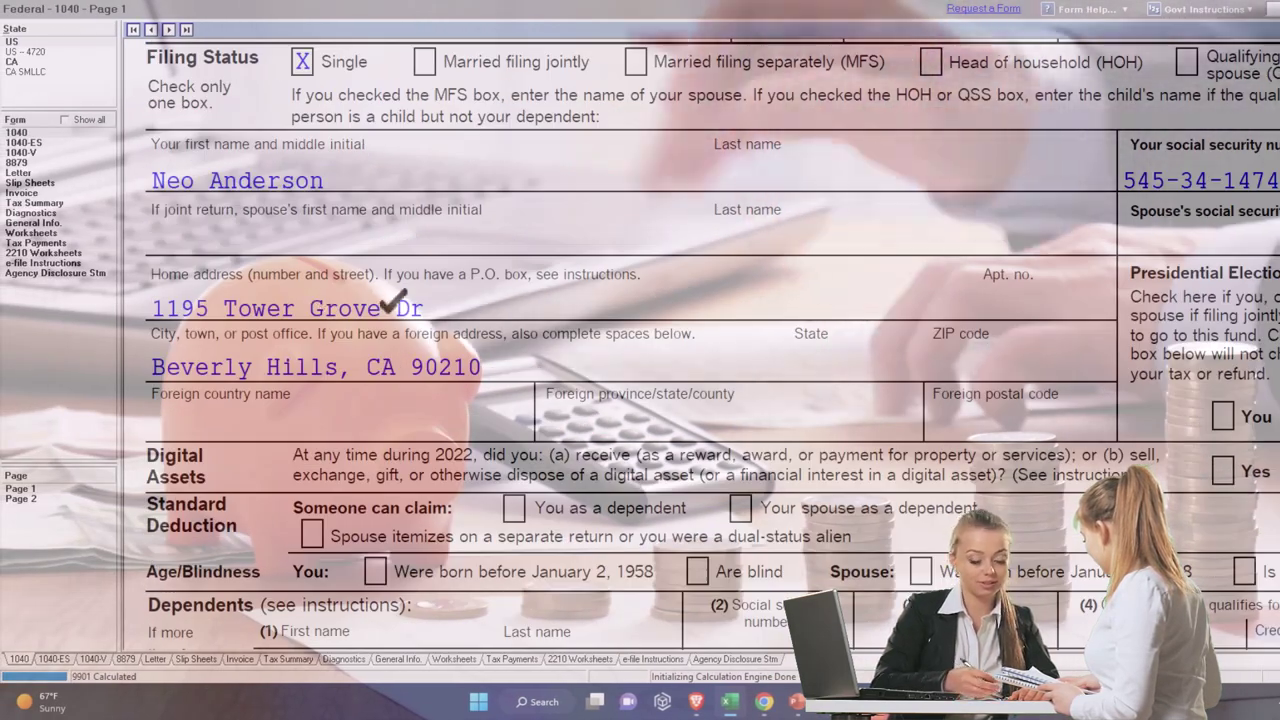
pyautogui.scroll(-3, 390, 300)
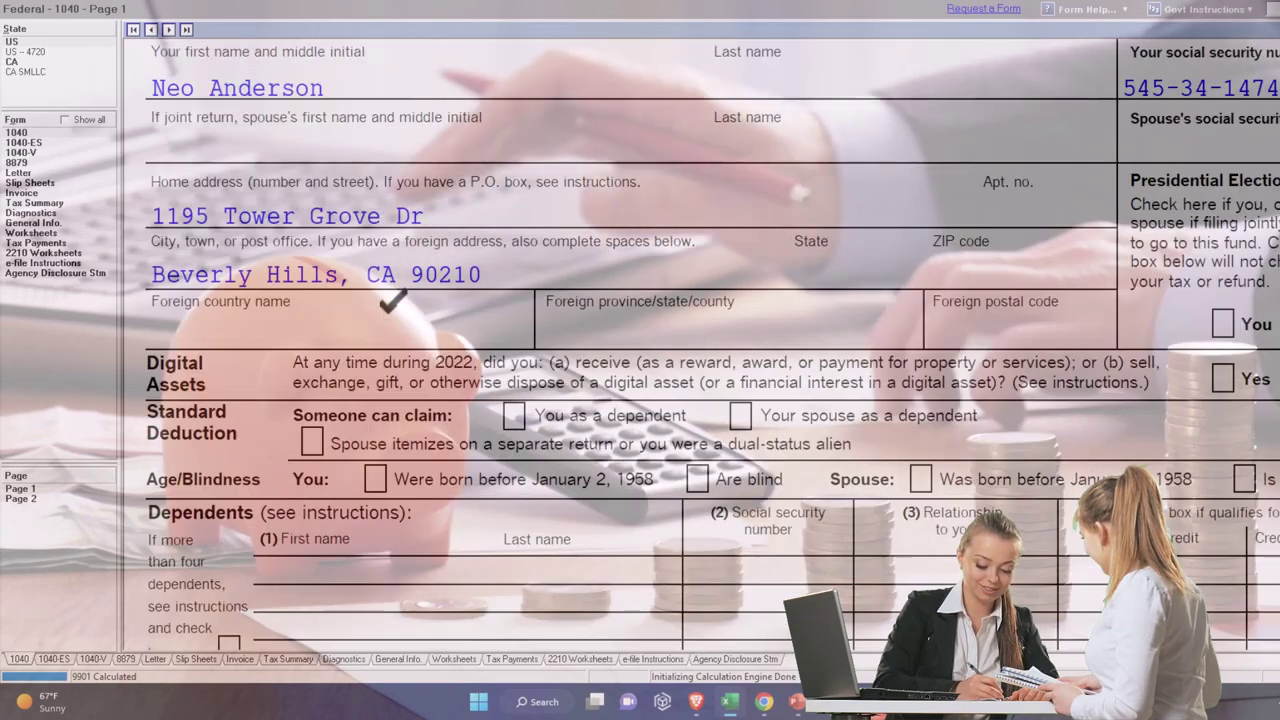
# Review the dependents section and W-2 income lines 1a to 1z of Form 1040, comparing them with the Income line in Excel's tax formula.
pyautogui.scroll(-3, 395, 320)
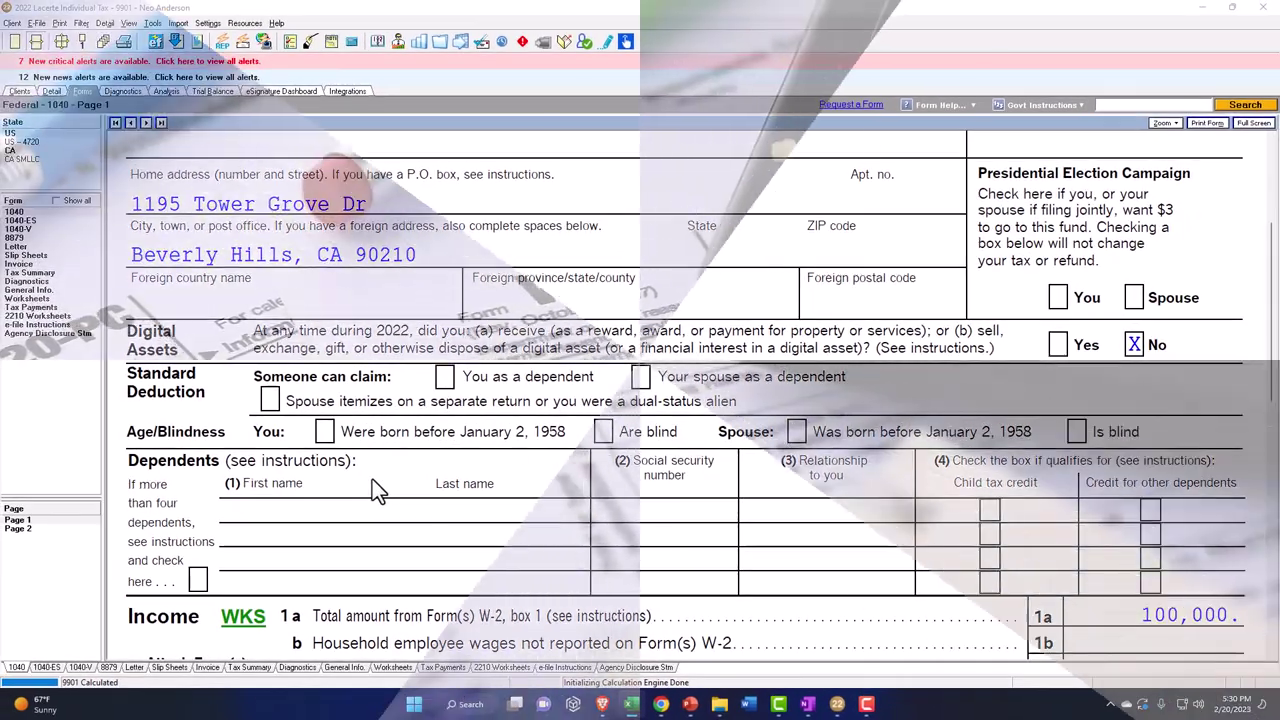
pyautogui.scroll(-3, 372, 479)
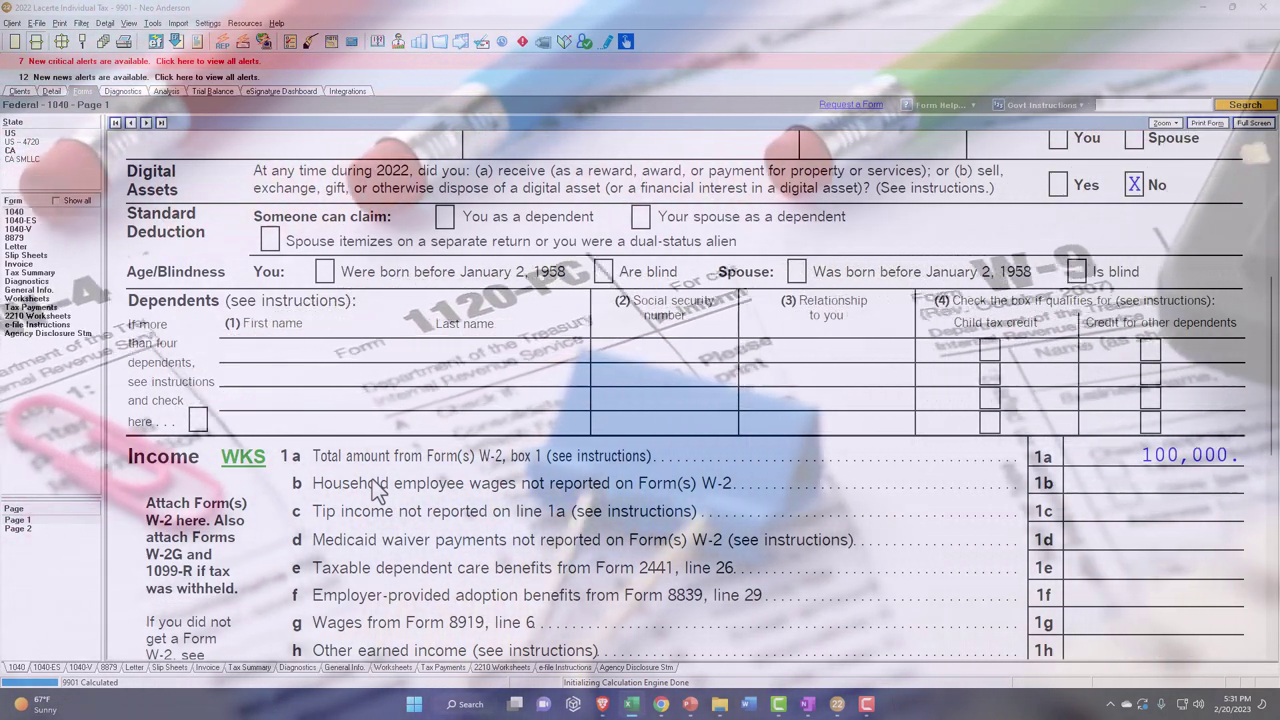
pyautogui.scroll(-2, 640, 400)
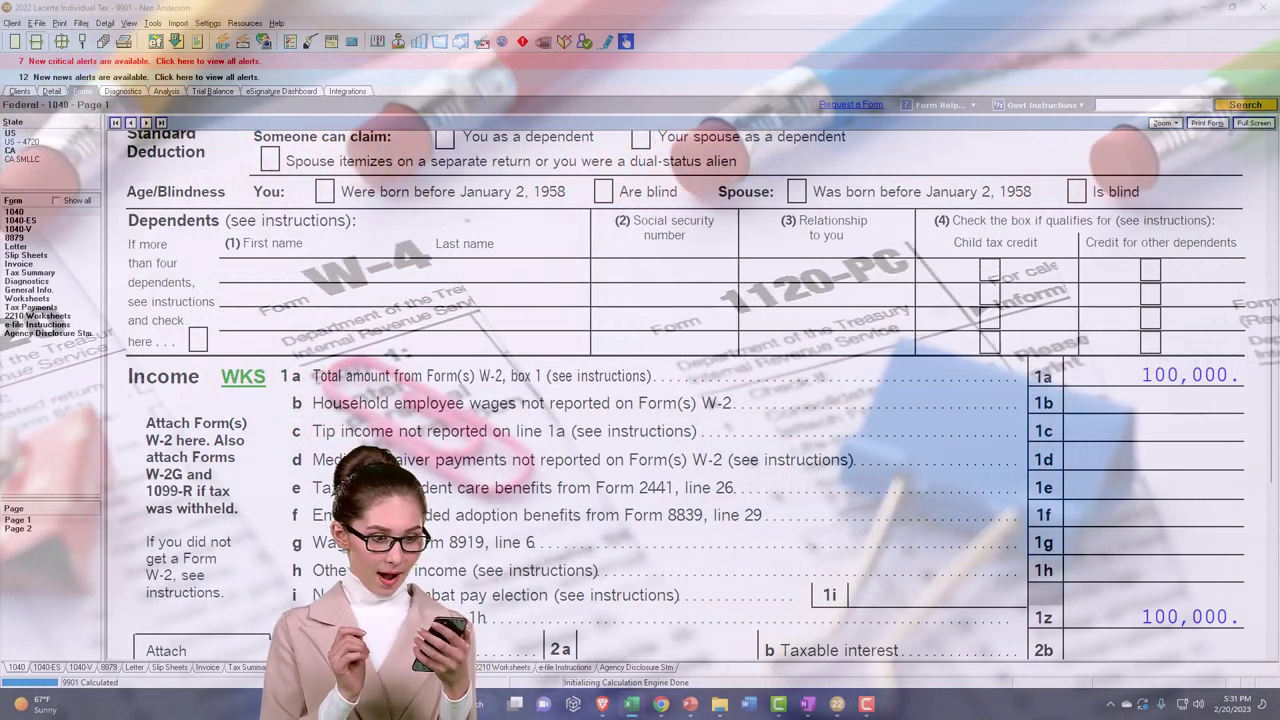
pyautogui.scroll(-2, 323, 440)
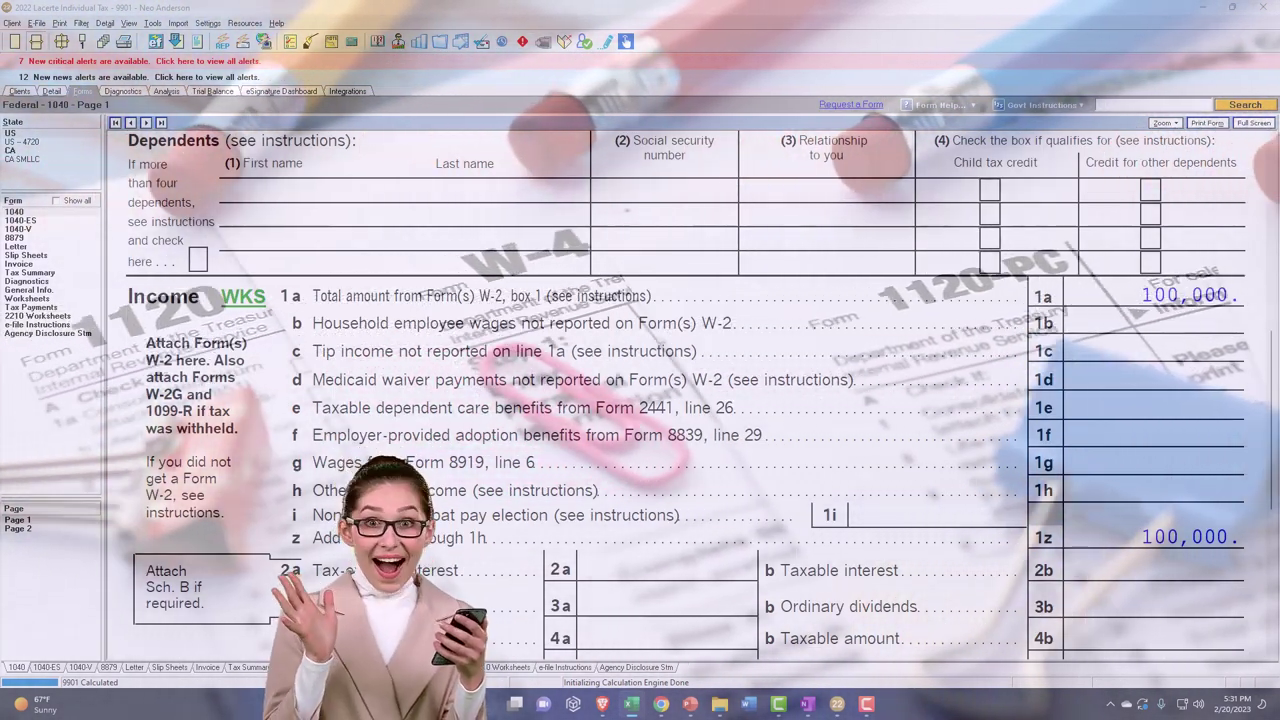
pyautogui.hotkey('alt', 'Tab')
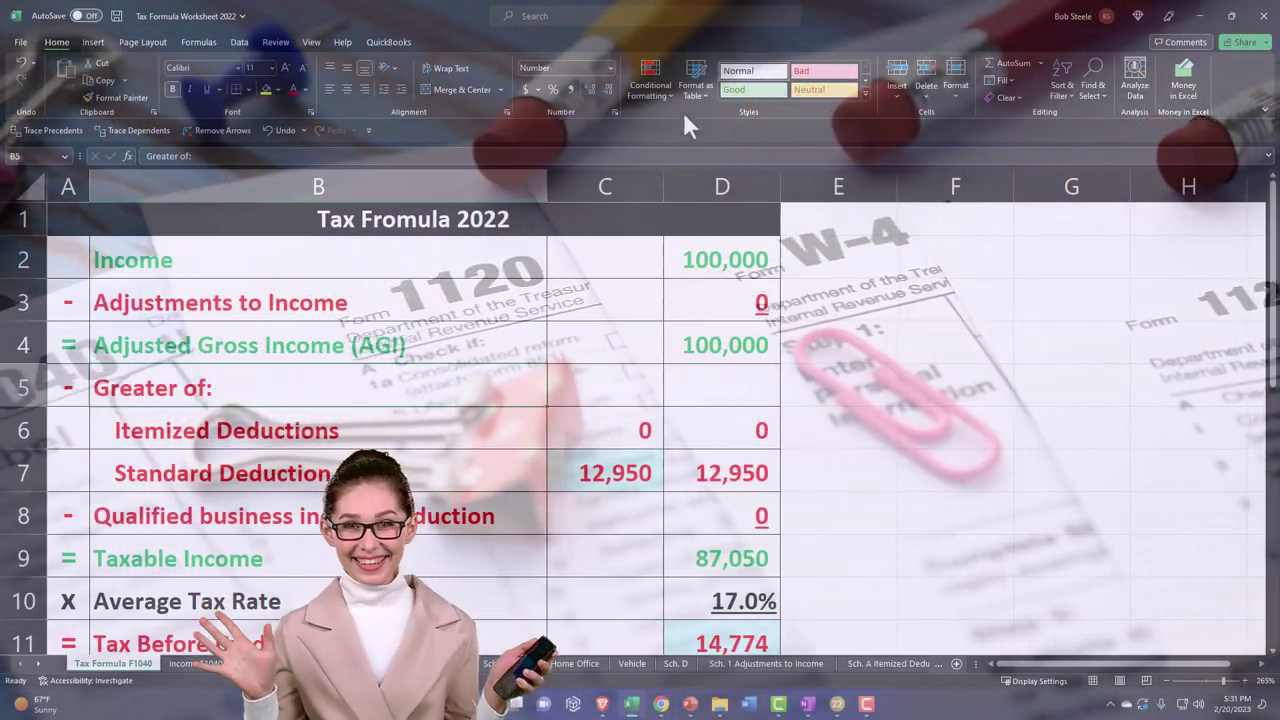
pyautogui.hotkey('alt', 'Tab')
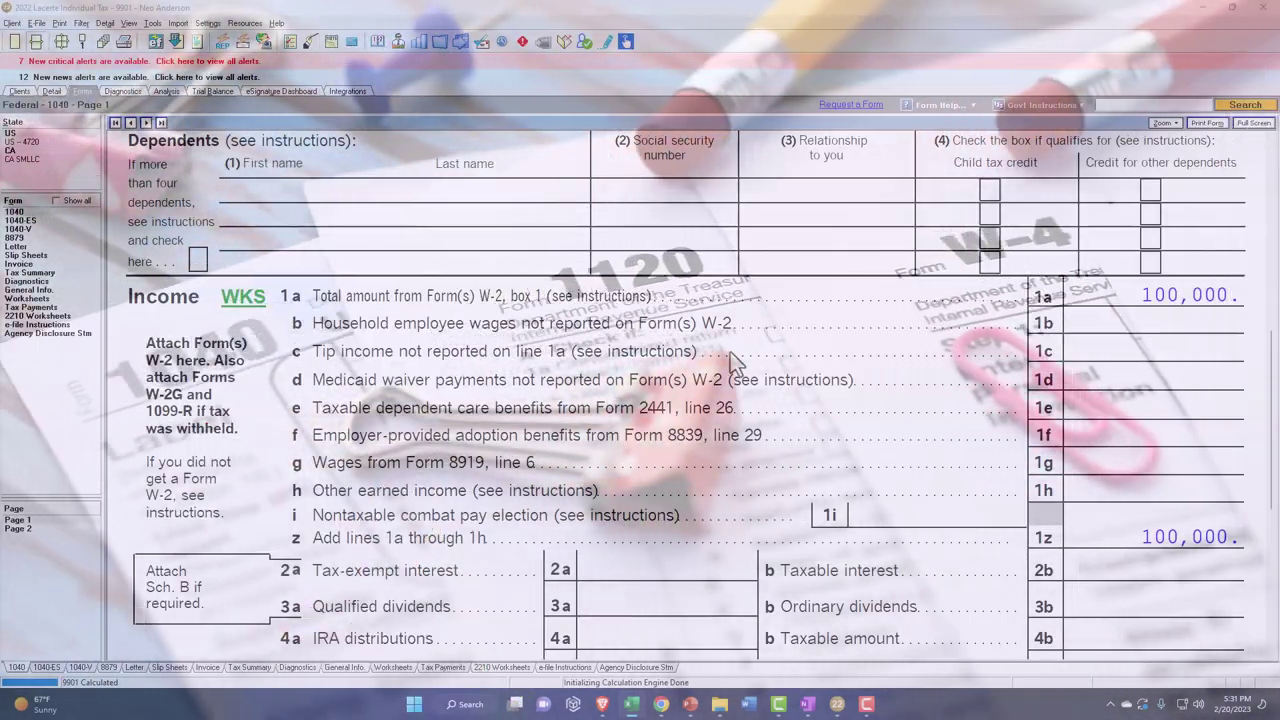
# Look through Form 1040 from interest, dividends and retirement income to taxable income, and return to the Income section.
pyautogui.scroll(-3, 898, 358)
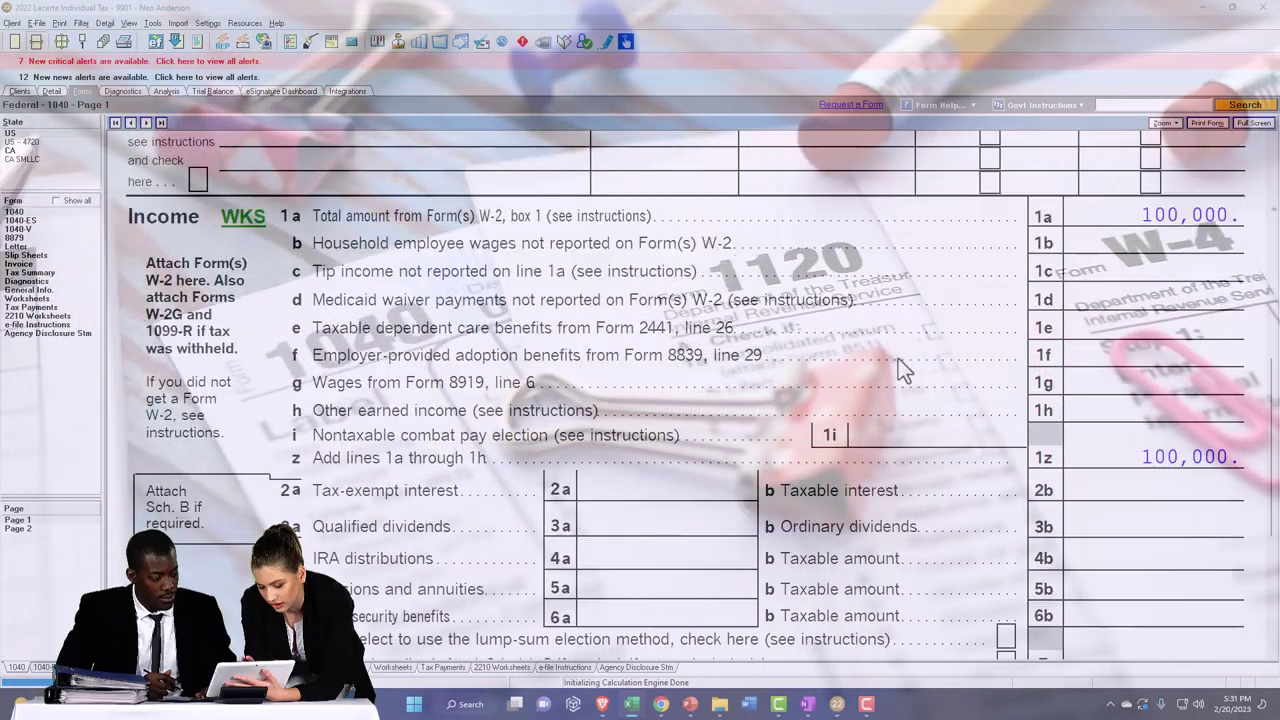
pyautogui.scroll(-3, 898, 365)
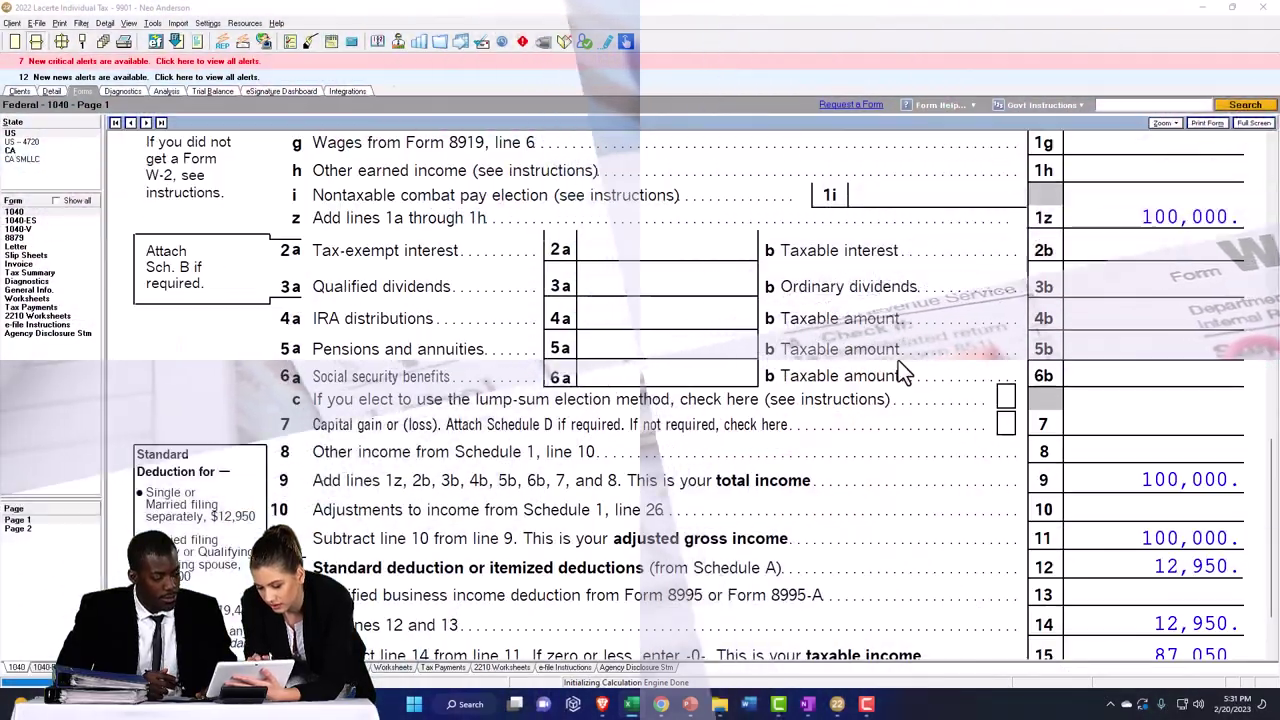
pyautogui.scroll(3, 898, 368)
pyautogui.scroll(2, 898, 362)
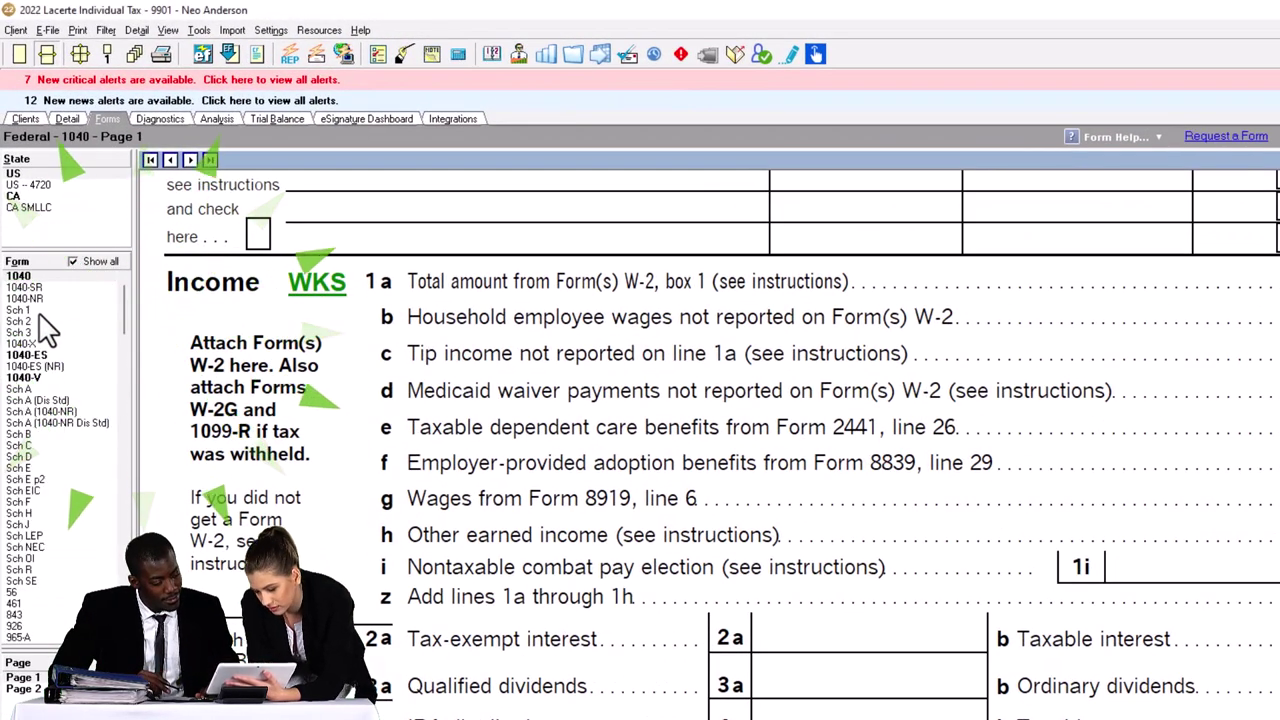
# Look at Schedule 1 from the full list of forms, and return to the Income section of Form 1040.
pyautogui.click(30, 310)
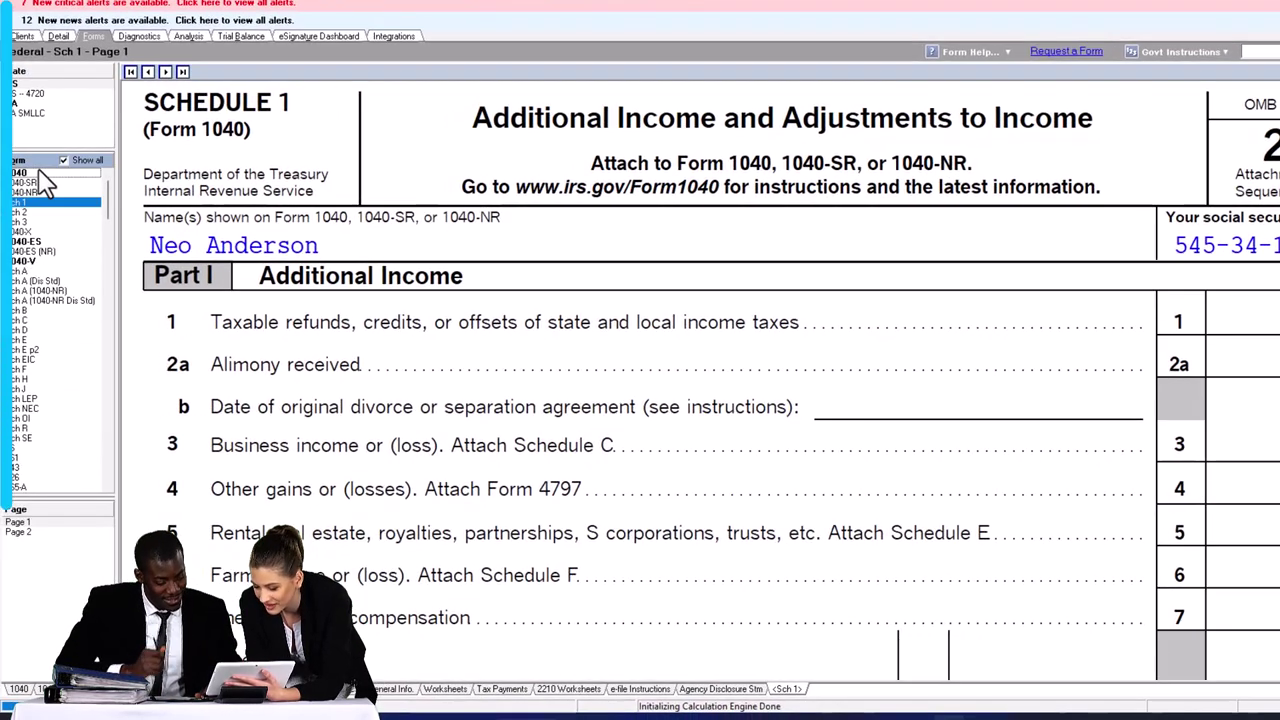
pyautogui.click(17, 171)
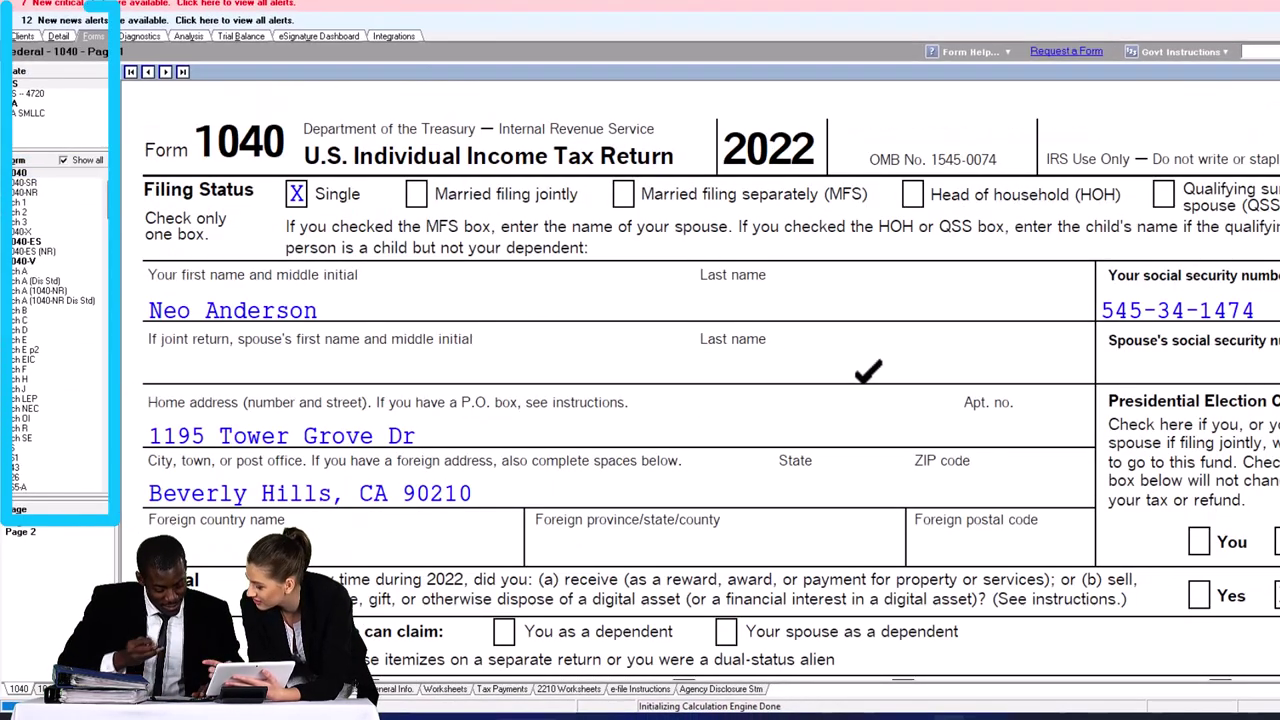
pyautogui.scroll(-10, 857, 394)
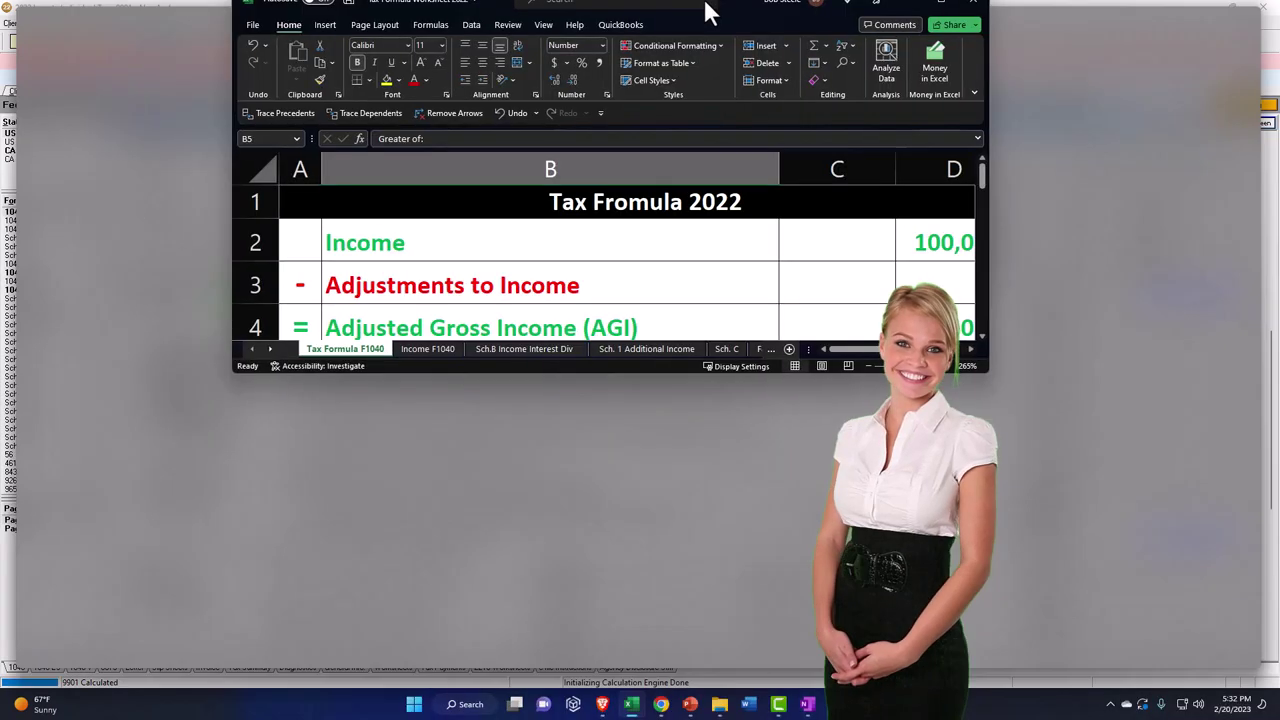
# Switch to Excel and trace the Employer 1 W-2 amount on Income F1040 to the Income total on Tax Formula F1040.
pyautogui.doubleClick(706, 14)
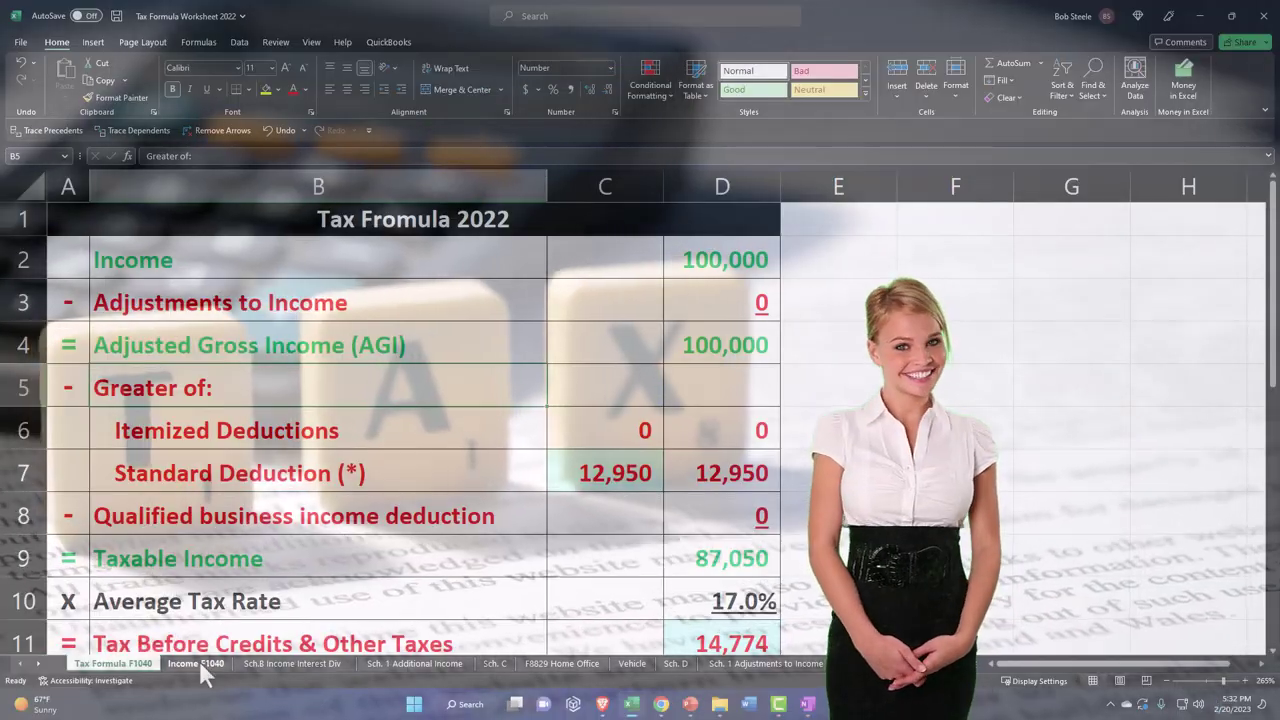
pyautogui.click(199, 663)
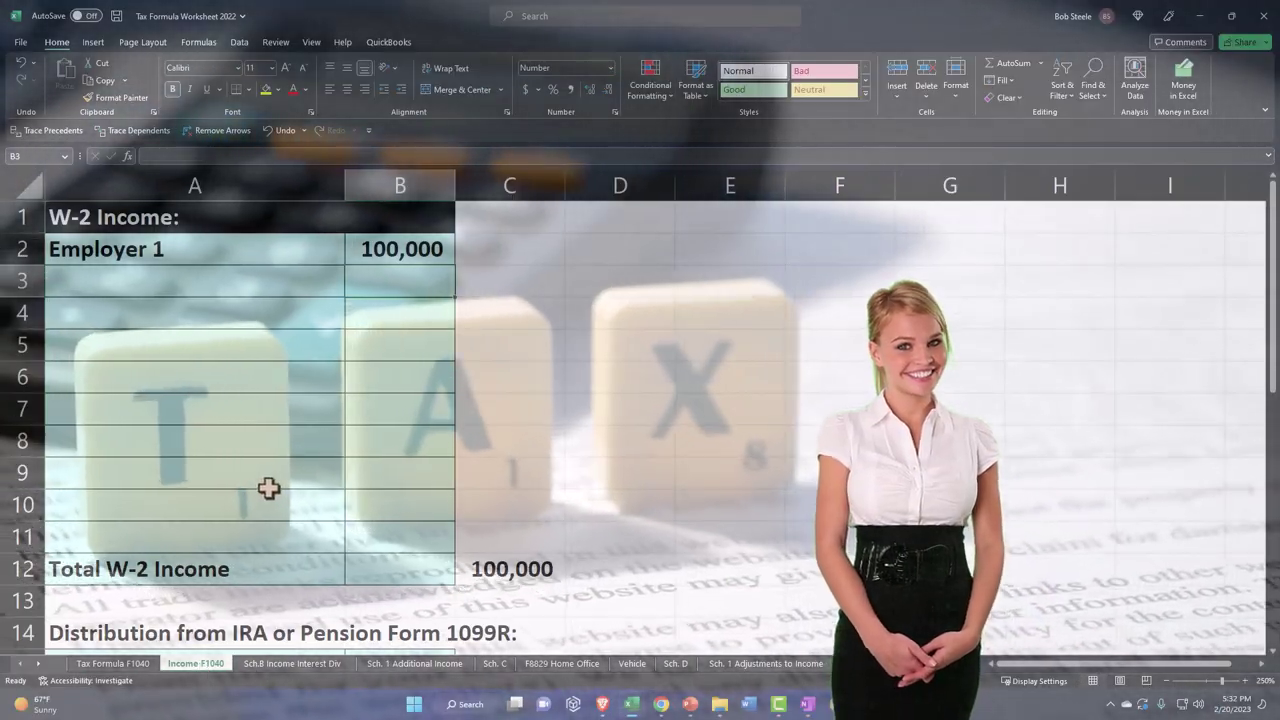
pyautogui.click(357, 250)
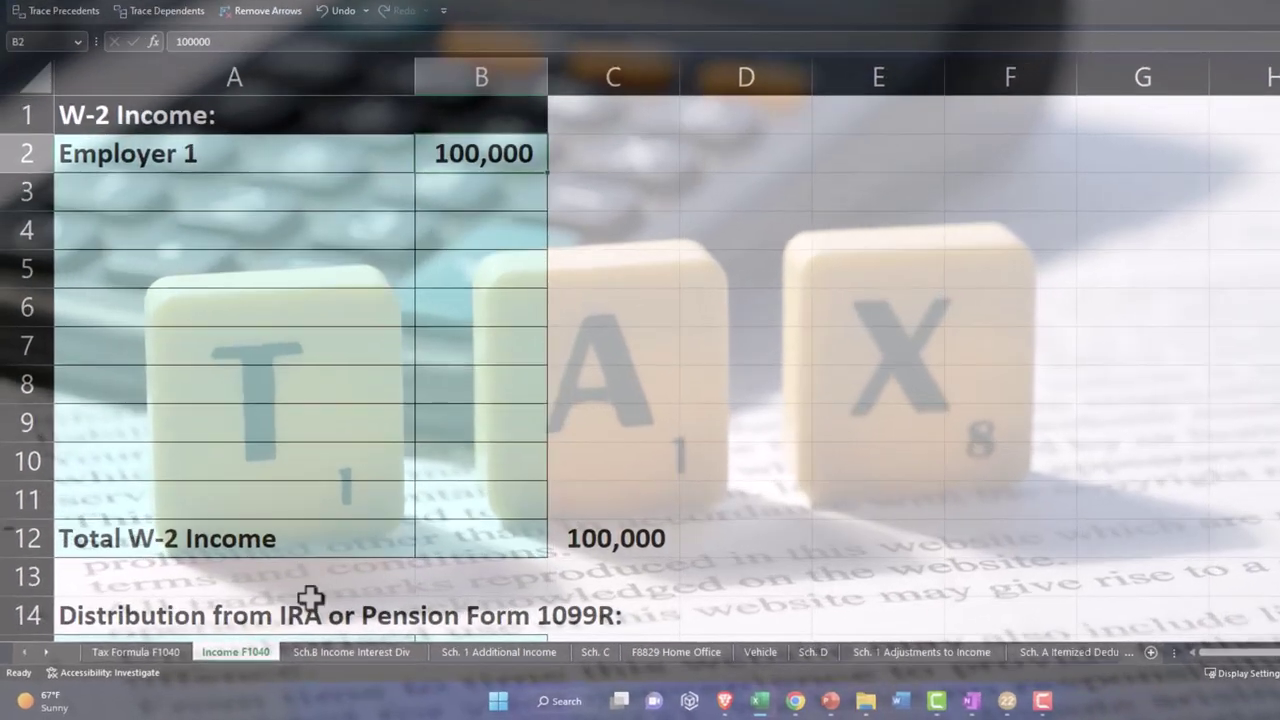
pyautogui.click(140, 655)
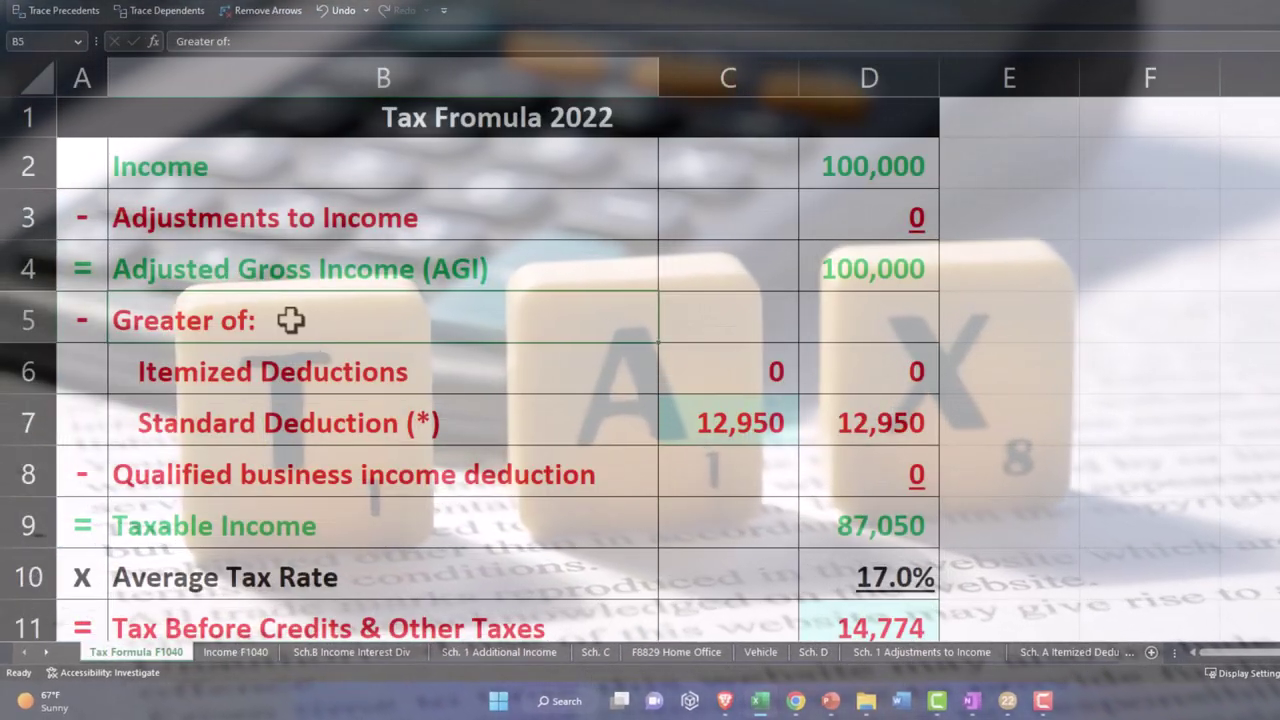
pyautogui.click(831, 165)
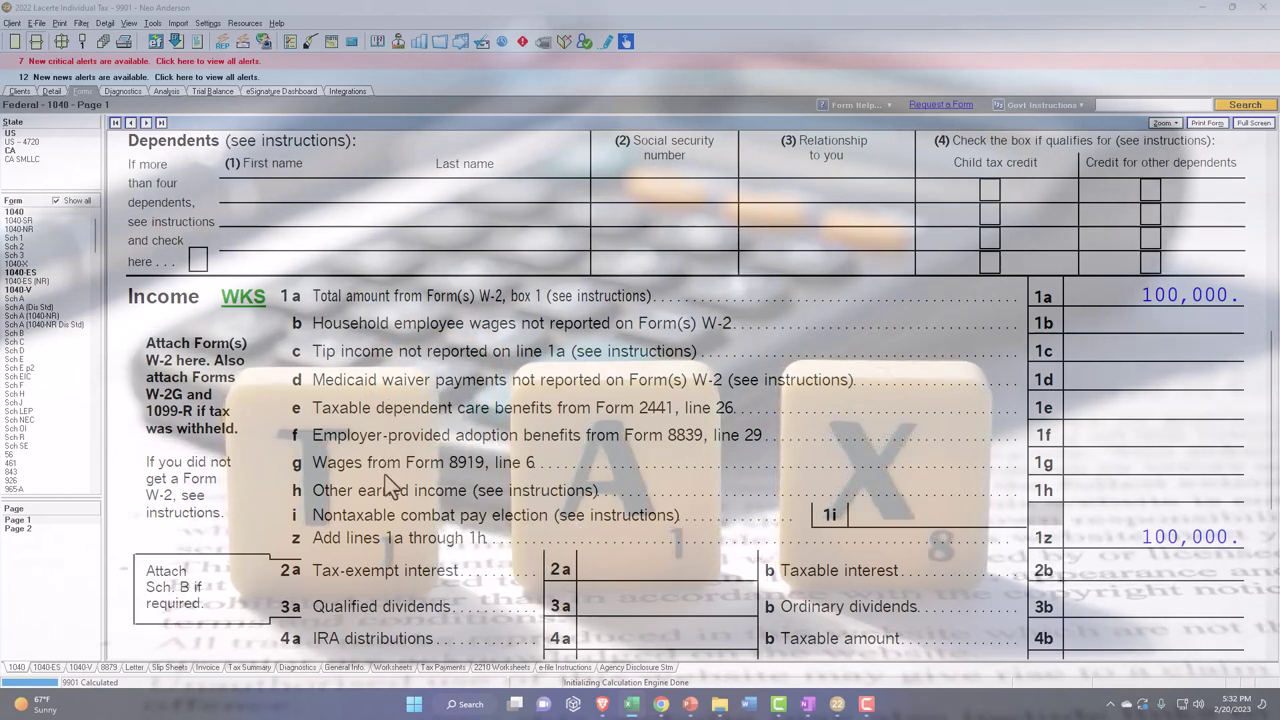
# Switch back to Lacerte, read through the additional income lines of Schedule 1, and return to lines 1z to 9 of Form 1040.
pyautogui.scroll(-2, 393, 485)
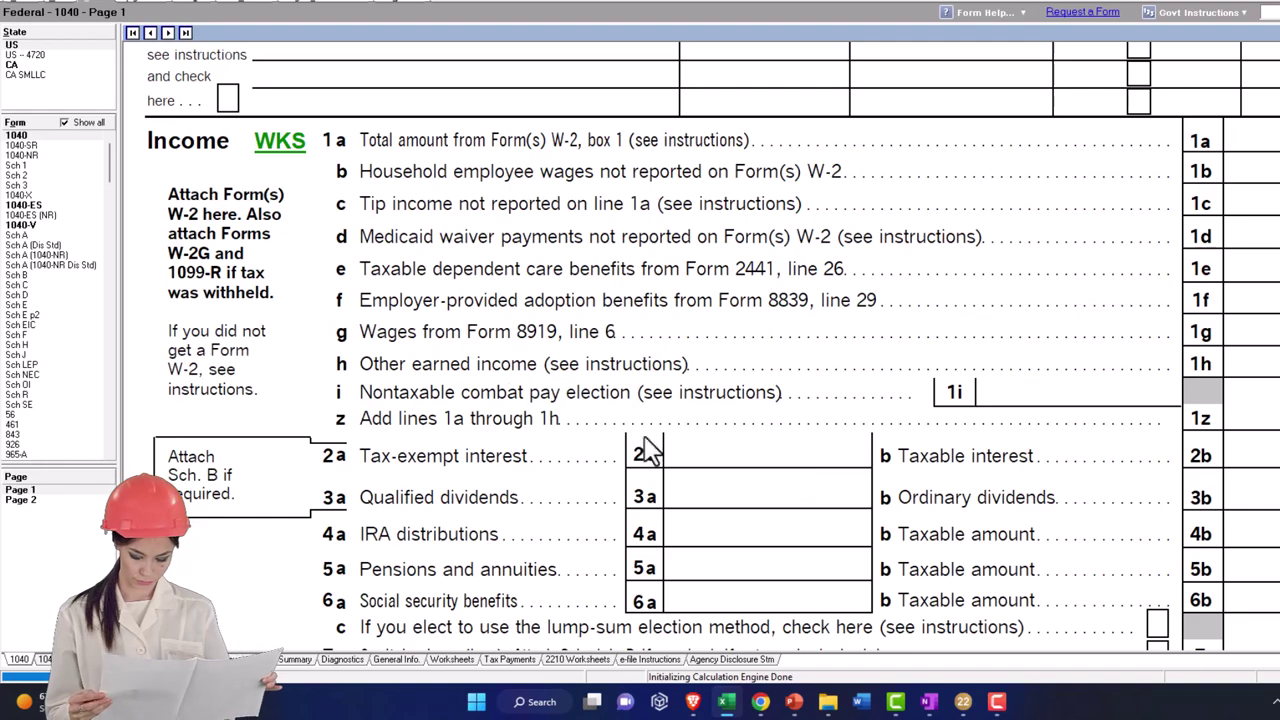
pyautogui.click(27, 167)
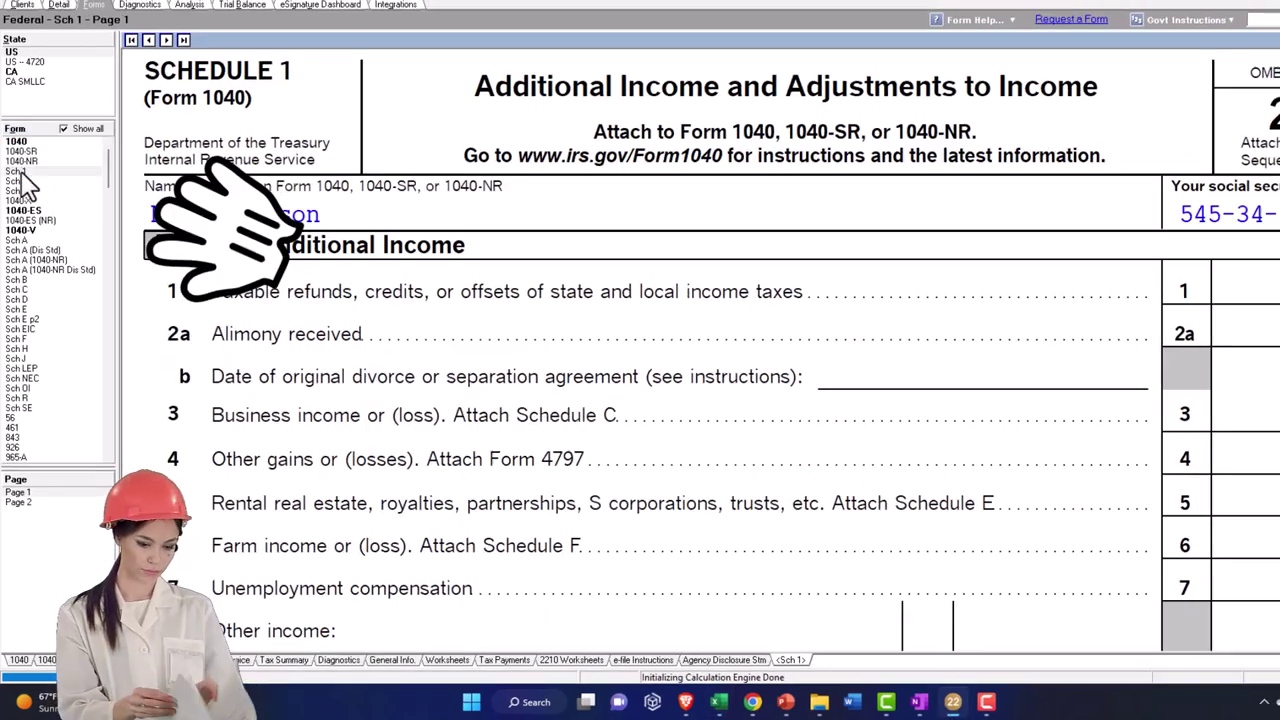
pyautogui.scroll(-10, 403, 433)
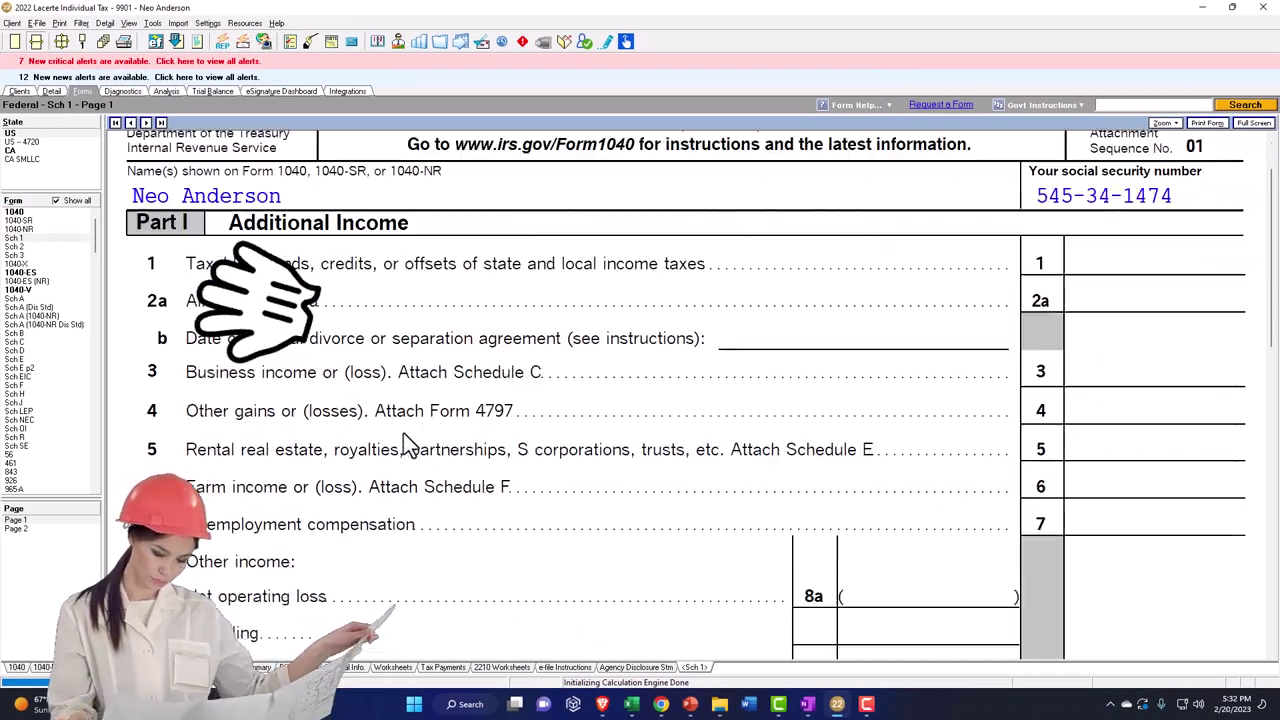
pyautogui.scroll(-10, 403, 433)
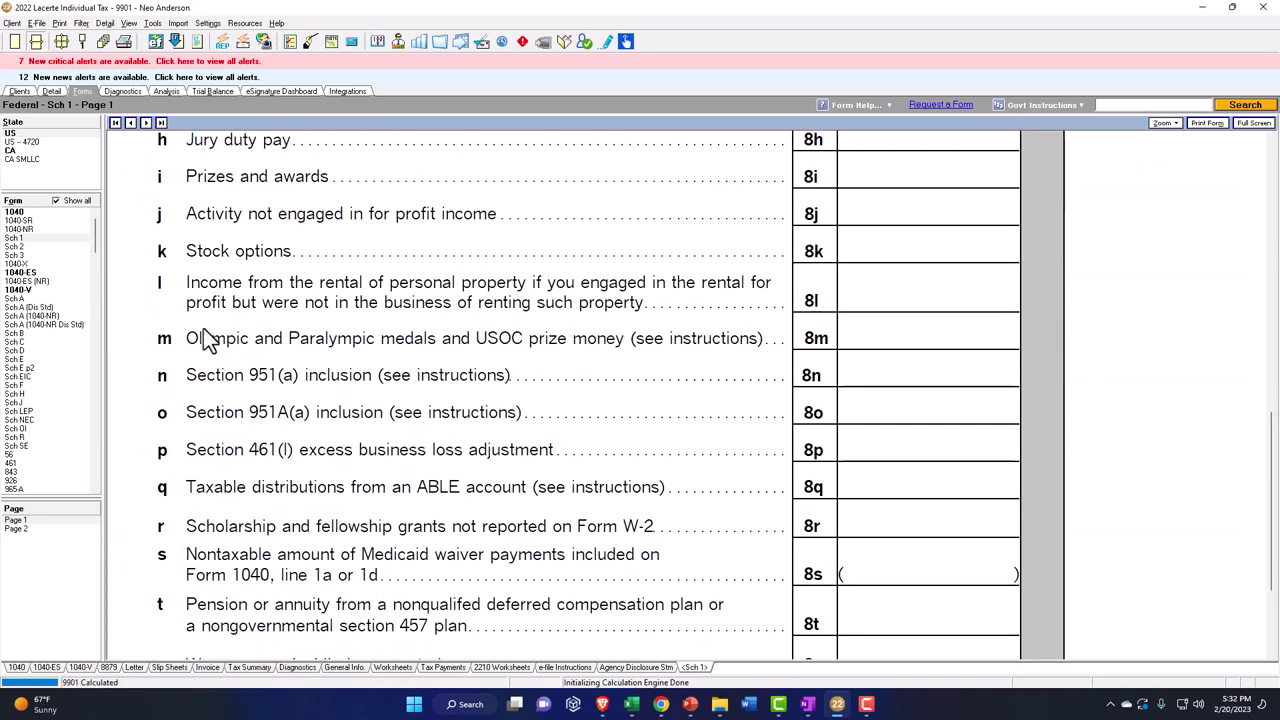
pyautogui.click(14, 212)
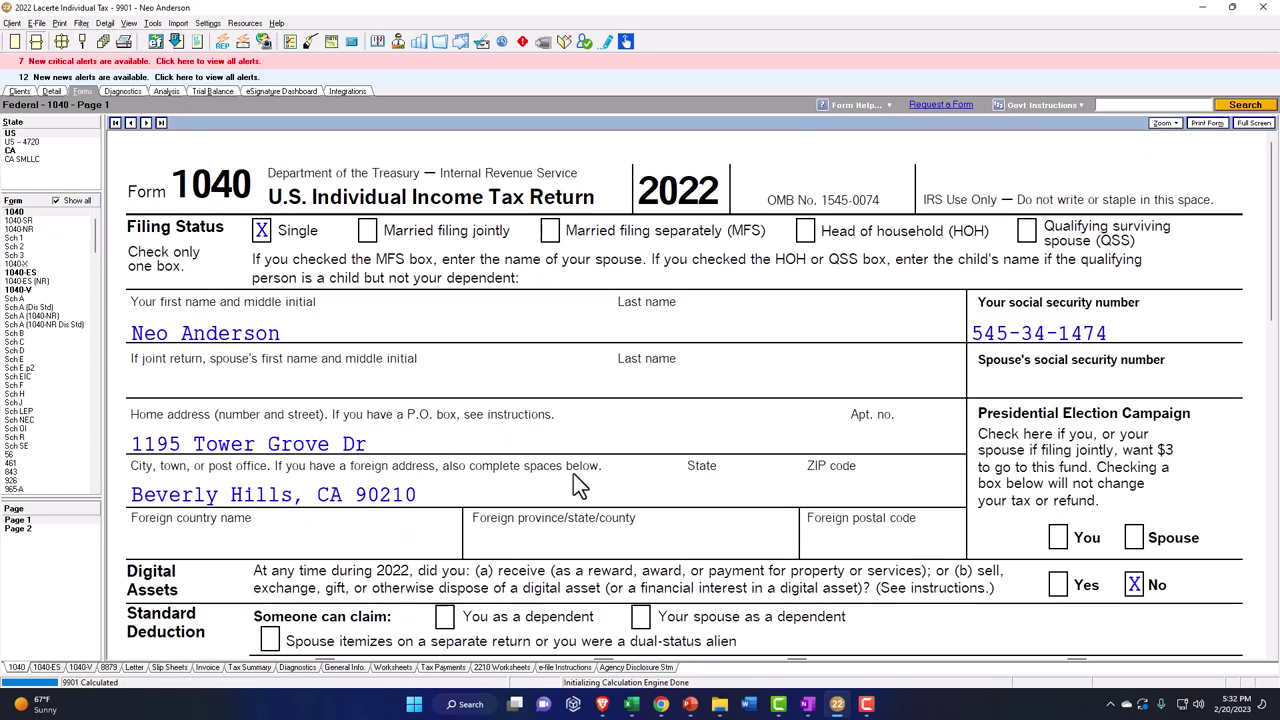
pyautogui.scroll(-10, 573, 473)
pyautogui.scroll(-5, 575, 477)
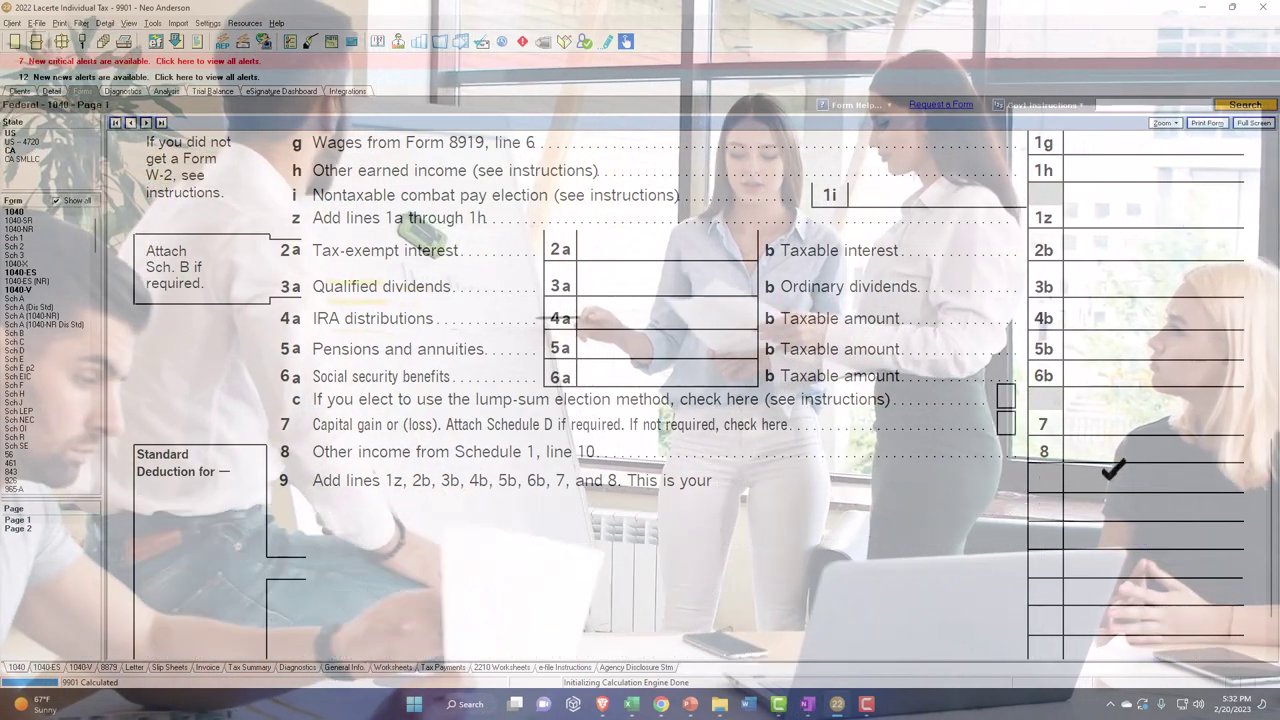
# Tick off total income on line 9 of Form 1040 and select the adjusted gross income amount in the Excel tax formula.
pyautogui.click(1111, 474)
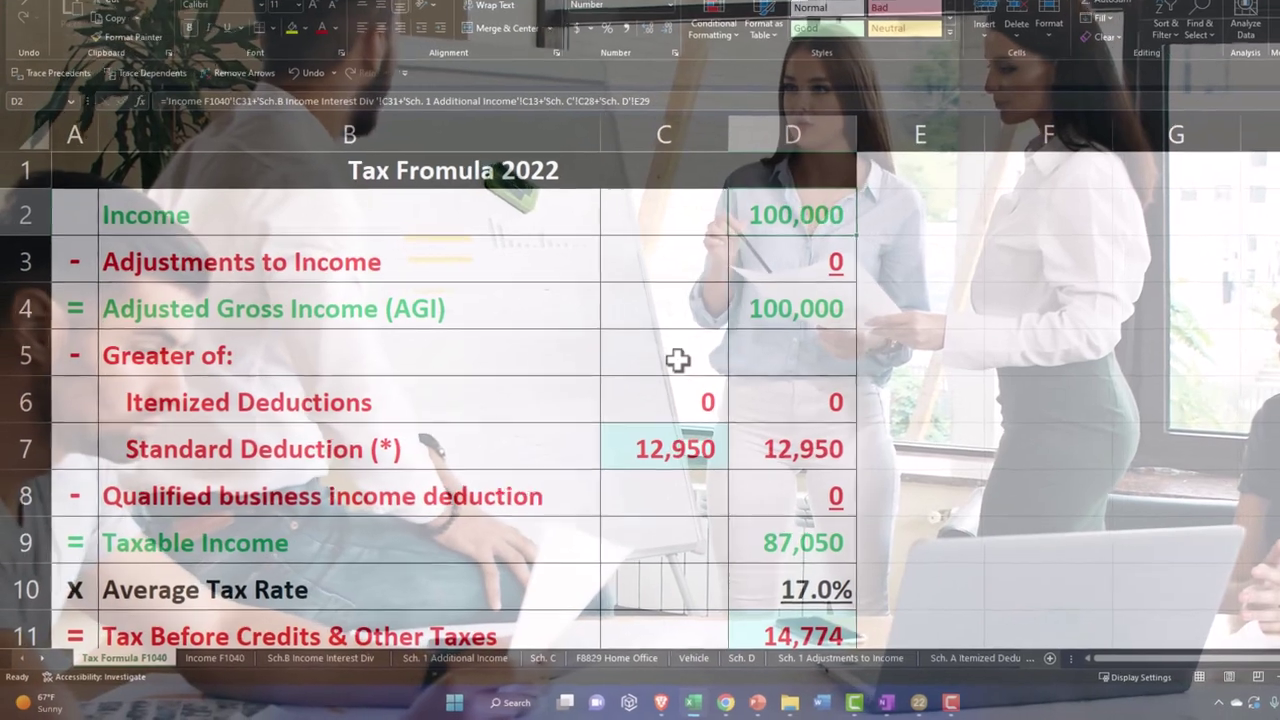
pyautogui.click(748, 295)
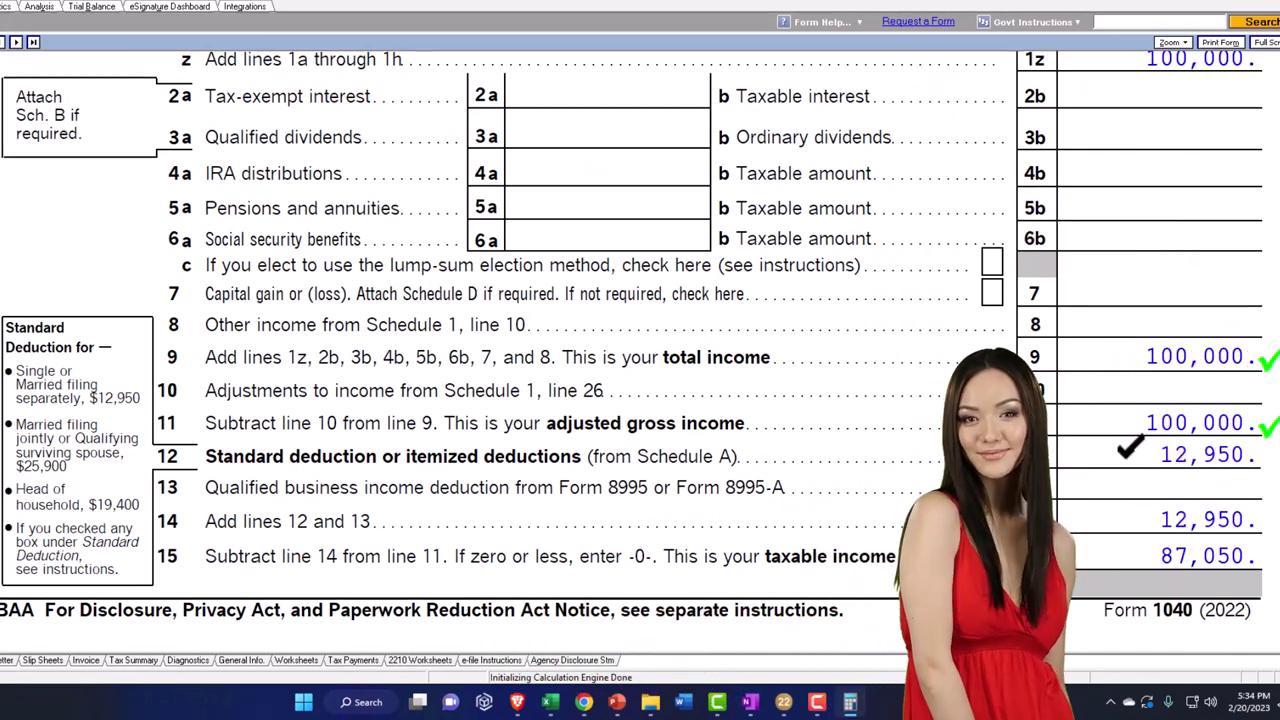
# Review the filing status and standard deduction sections of Form 1040 in Lacerte.
pyautogui.scroll(10, 450, 428)
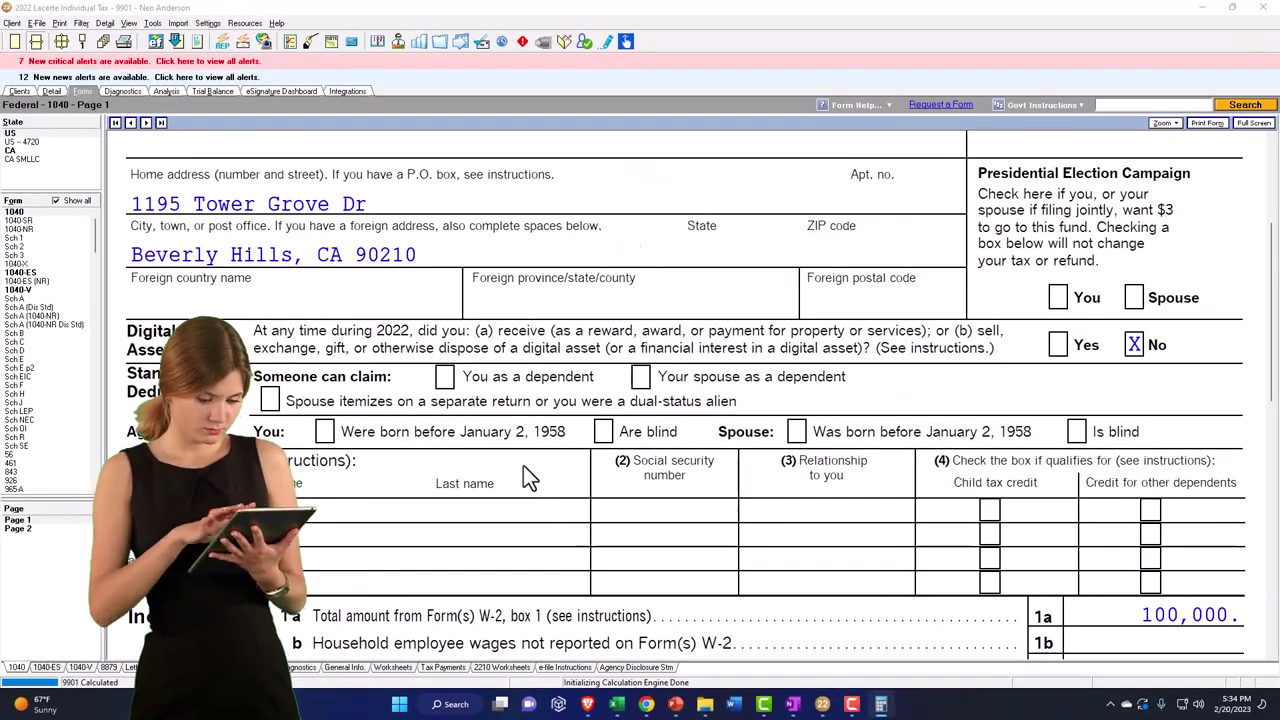
pyautogui.scroll(3, 523, 465)
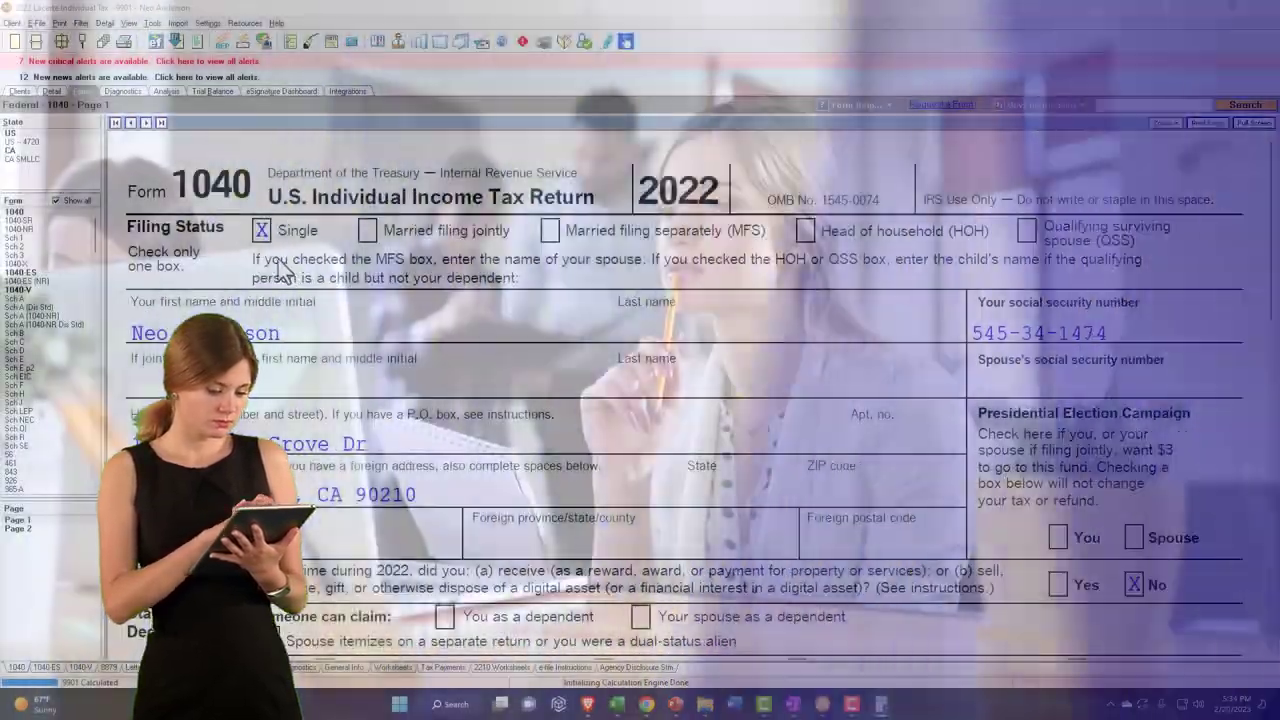
pyautogui.scroll(-5, 295, 300)
pyautogui.scroll(-5, 300, 318)
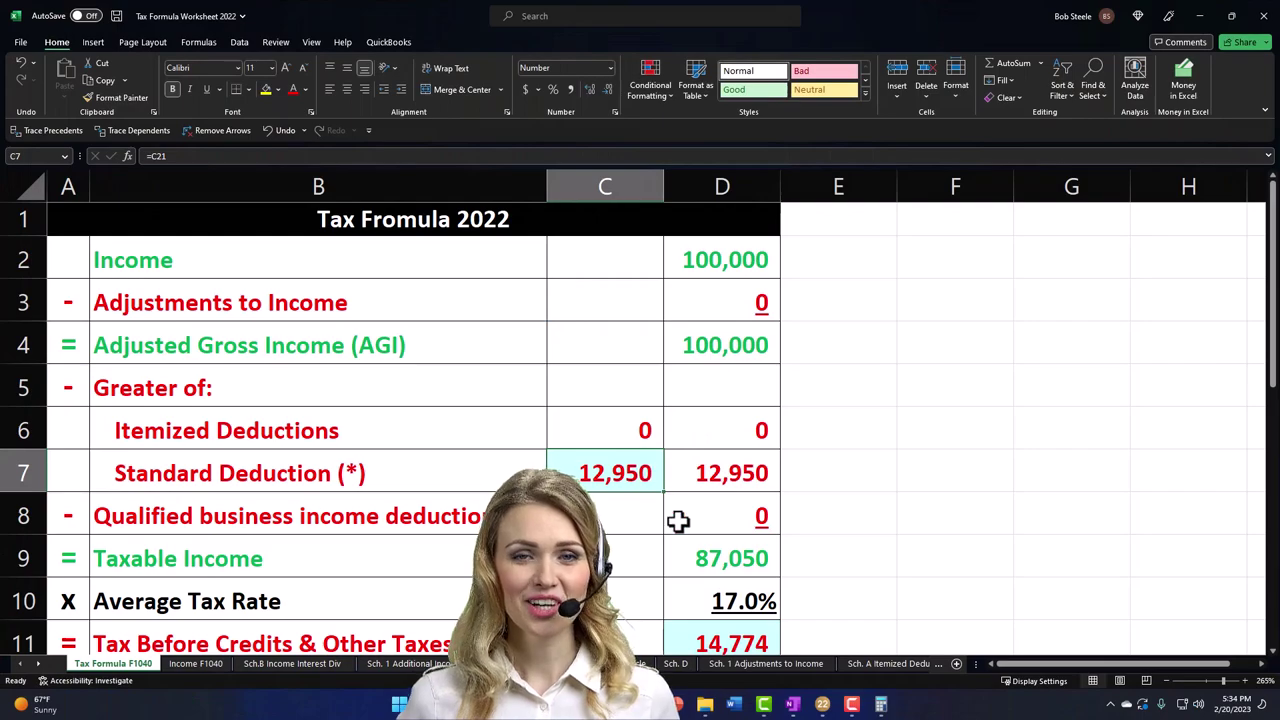
# Examine the Excel standard deduction table for single or MFS, married filing joint, head of household, and over 65 or blind.
pyautogui.scroll(-5, 678, 521)
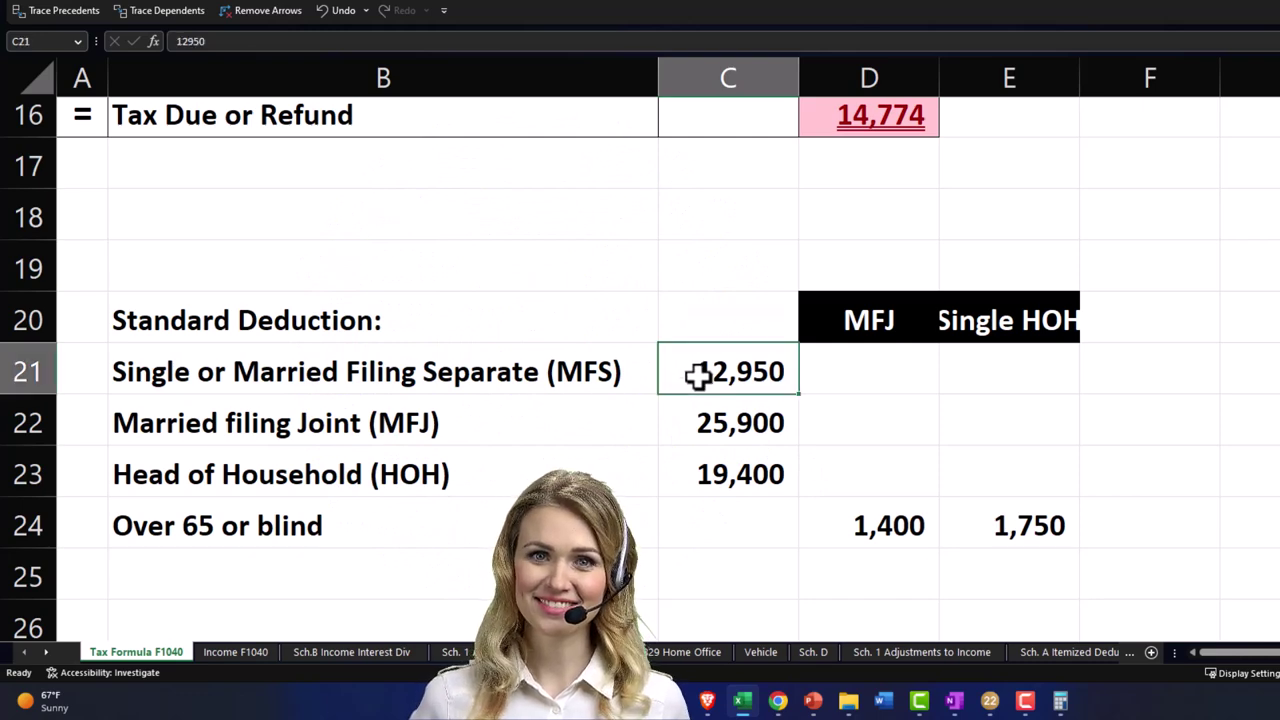
pyautogui.click(709, 418)
pyautogui.click(710, 455)
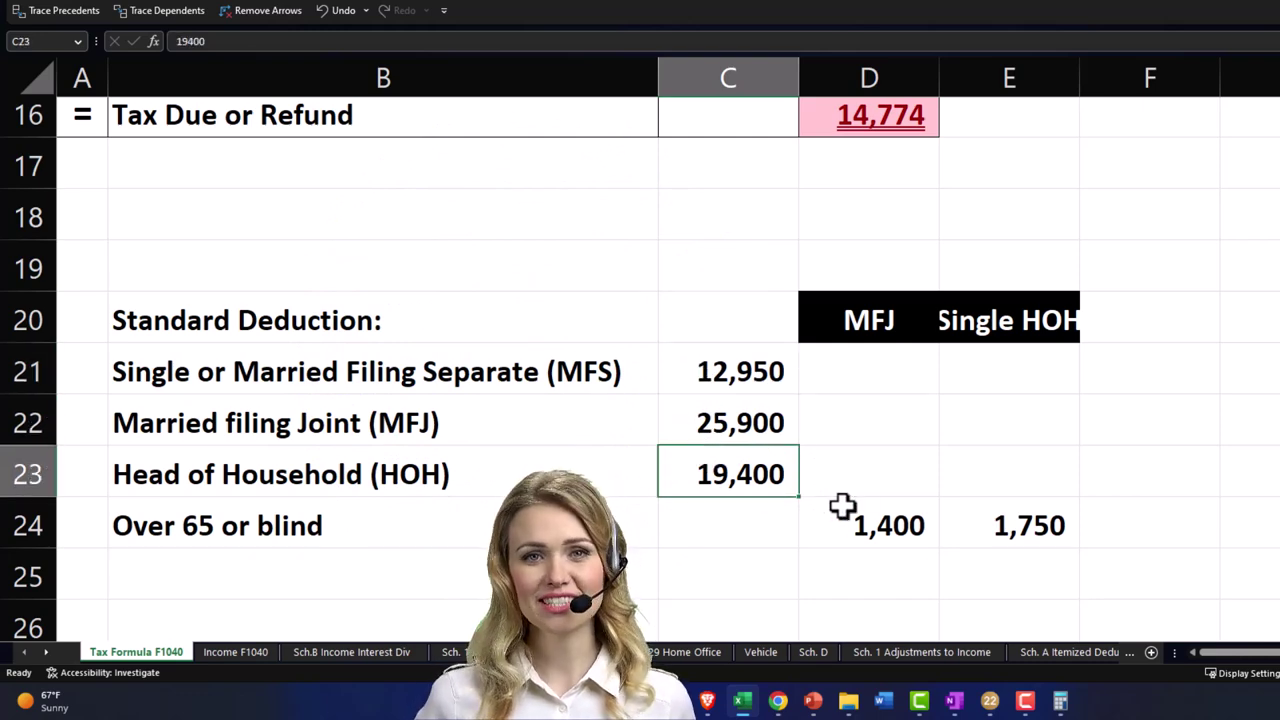
pyautogui.click(900, 522)
pyautogui.click(992, 517)
pyautogui.scroll(5, 985, 527)
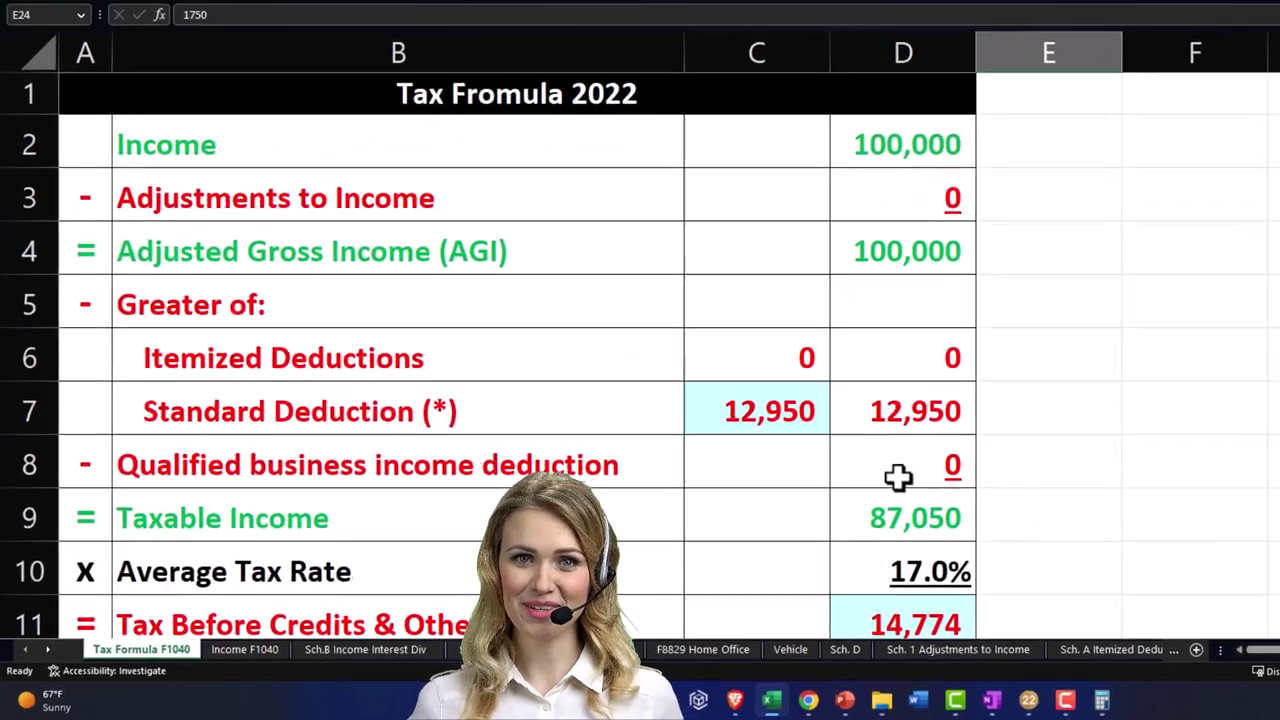
# Inspect the standard deduction cell and the taxable income formula on Tax Formula F1040.
pyautogui.click(745, 414)
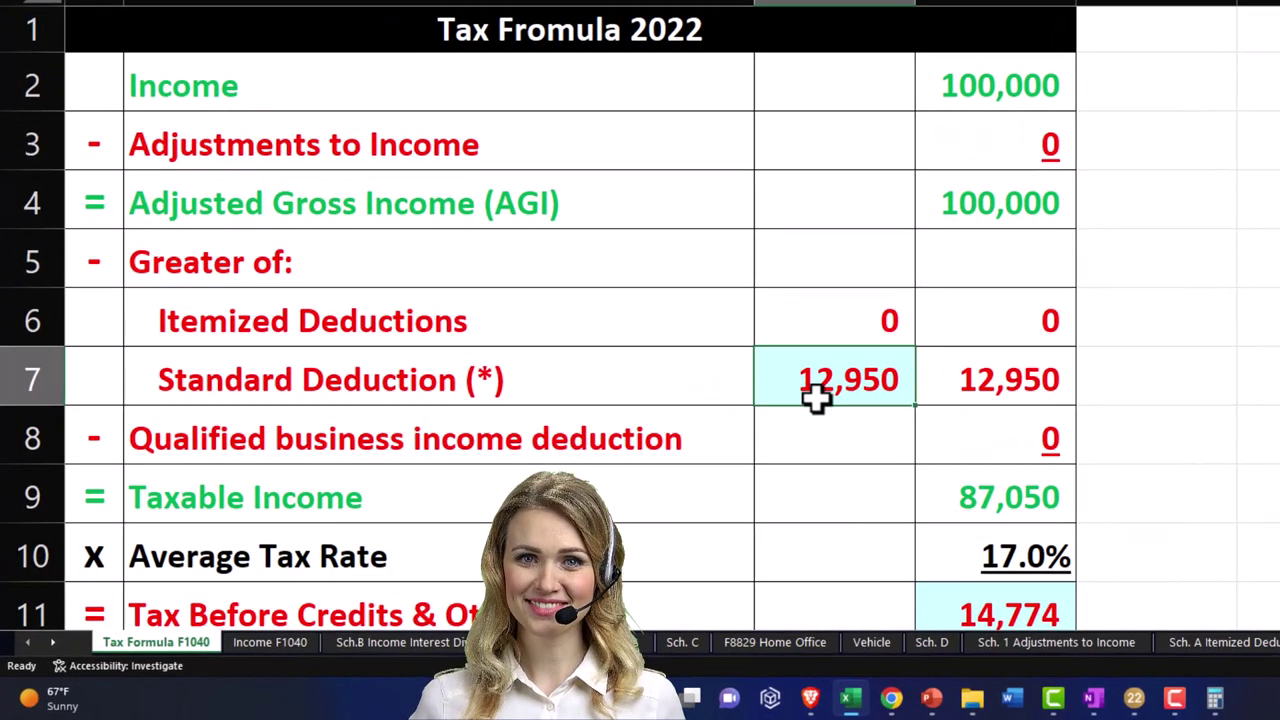
pyautogui.scroll(-1, 815, 397)
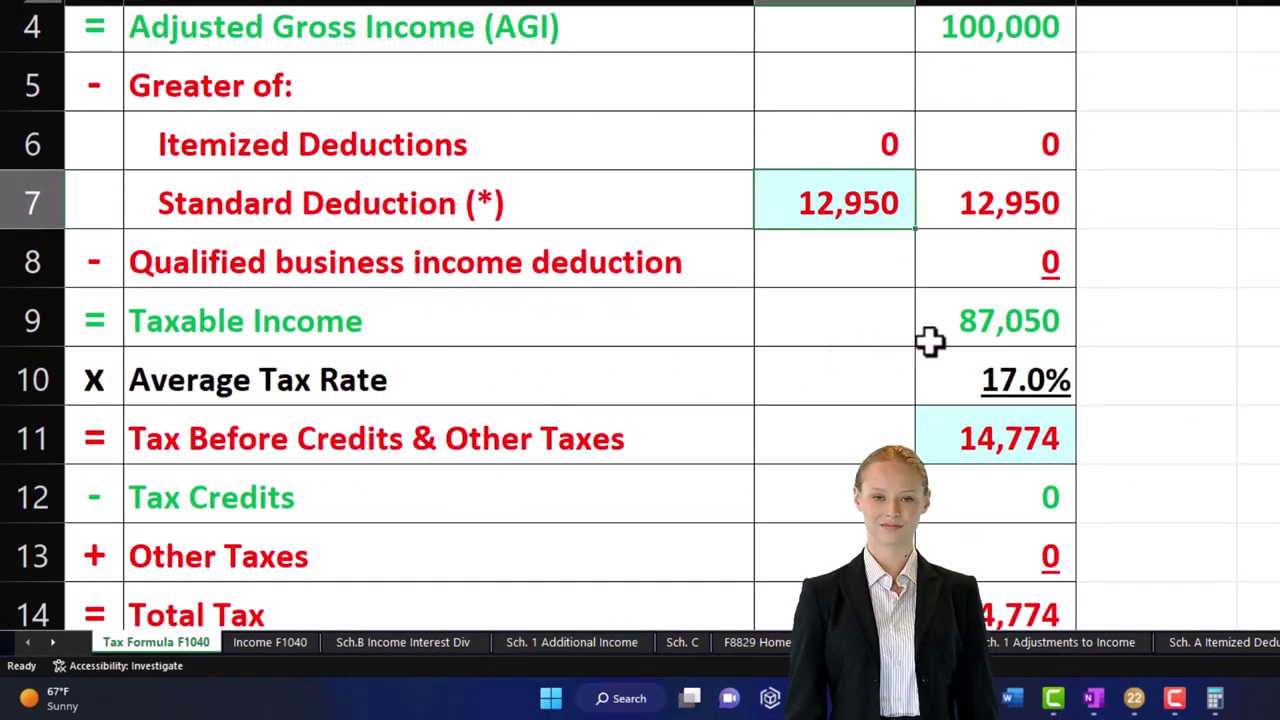
pyautogui.doubleClick(988, 322)
pyautogui.scroll(1, 968, 500)
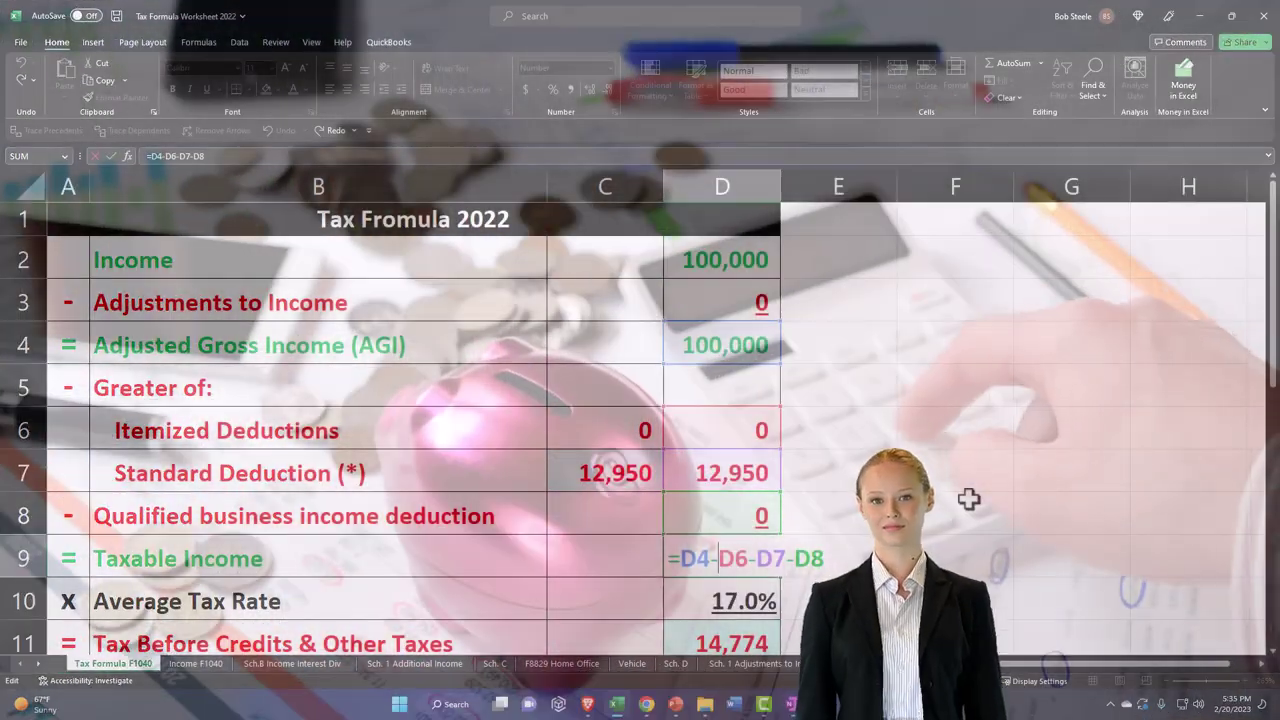
pyautogui.press('Return')
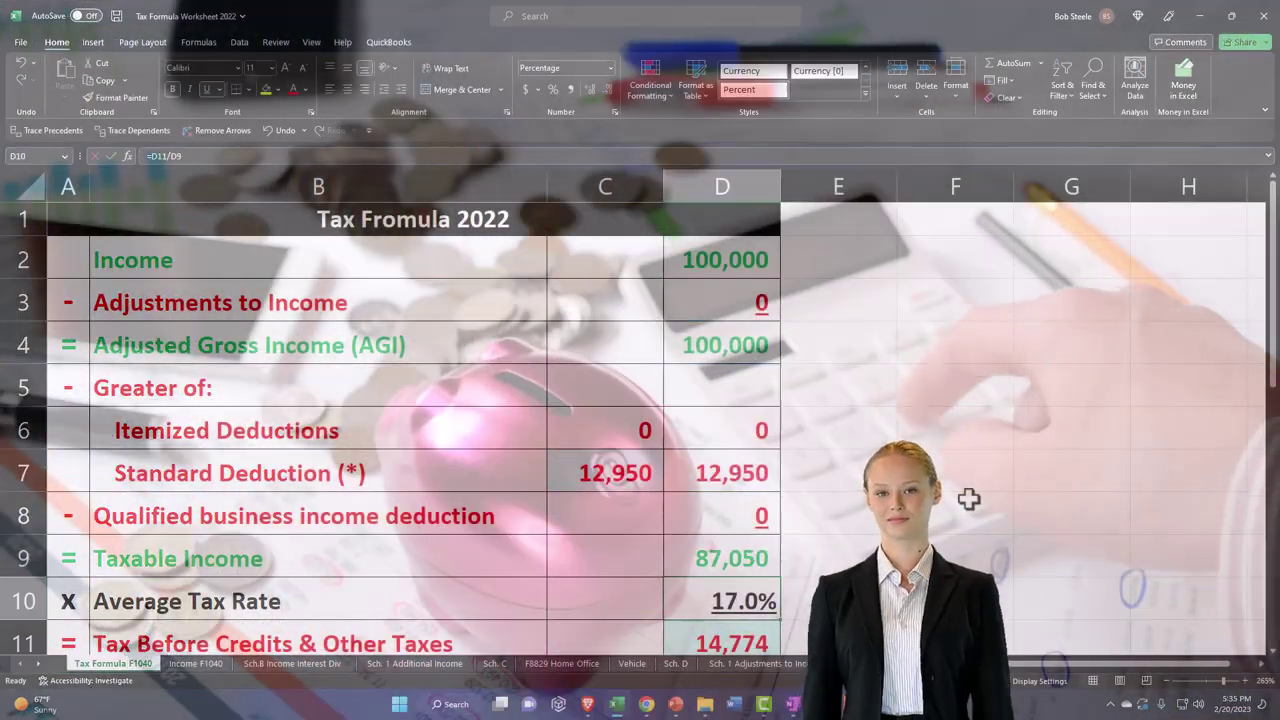
# Examine the average tax rate and the tax before credits and other taxes on the Tax Formula F1040 sheet.
pyautogui.scroll(-1, 968, 500)
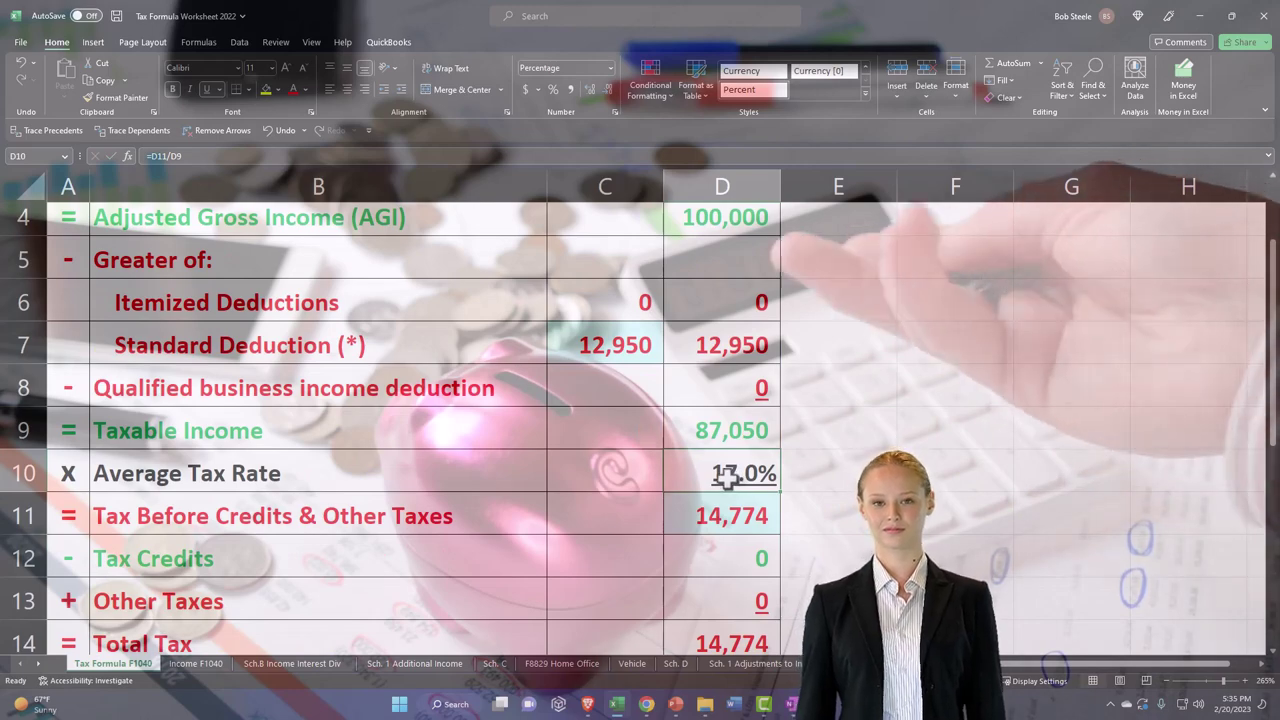
pyautogui.click(304, 470)
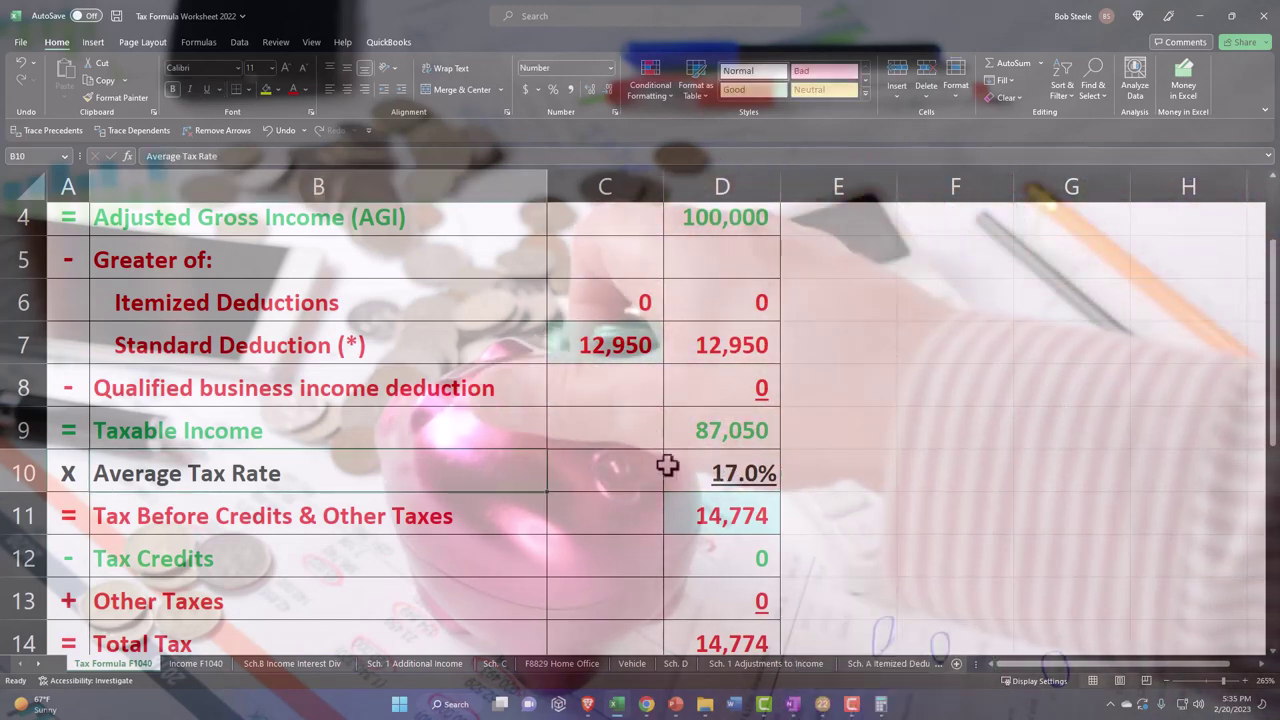
pyautogui.click(667, 465)
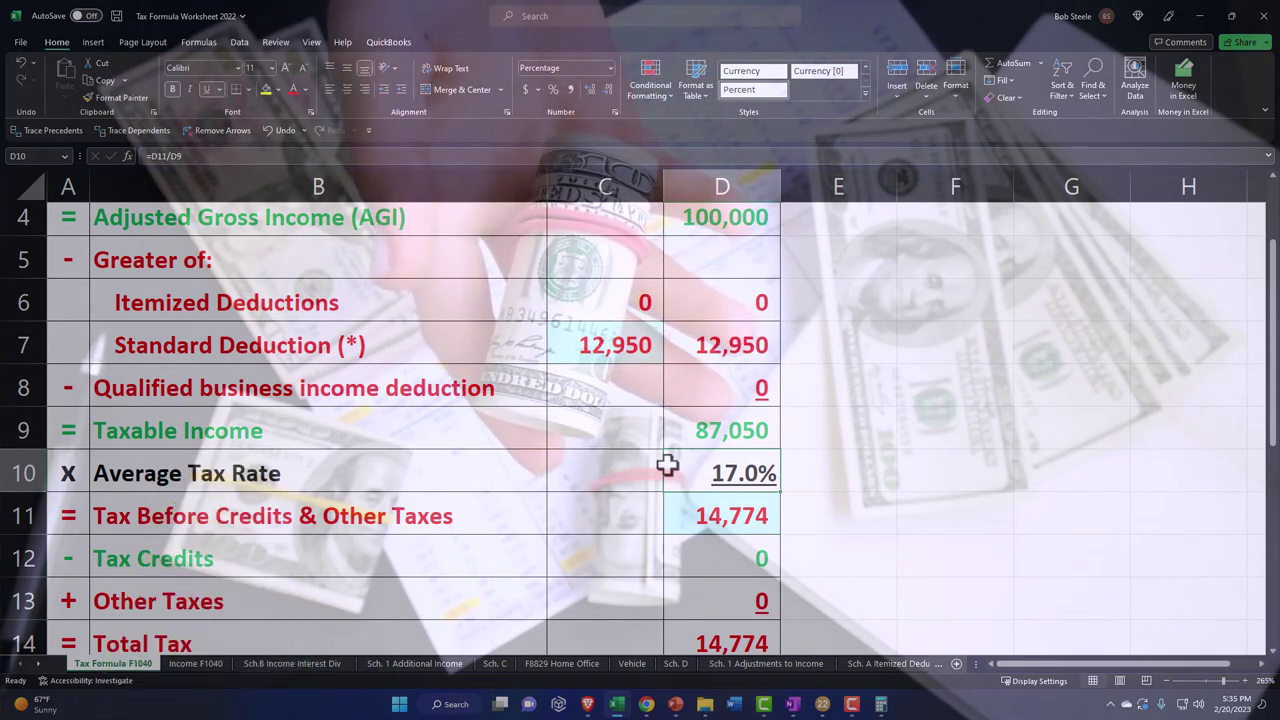
pyautogui.click(700, 509)
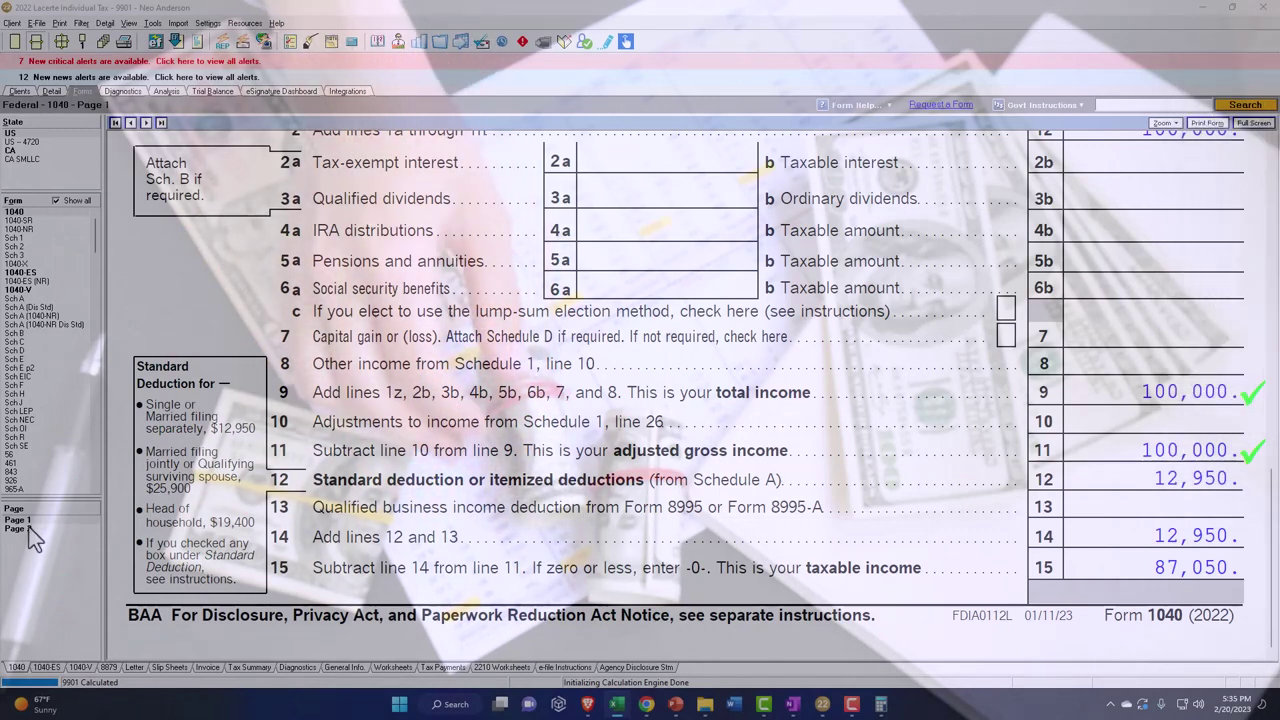
# Switch to Lacerte and check the tax on Form 1040 page 2 against the taxable income on page 1, line 15.
pyautogui.click(28, 522)
pyautogui.click(22, 529)
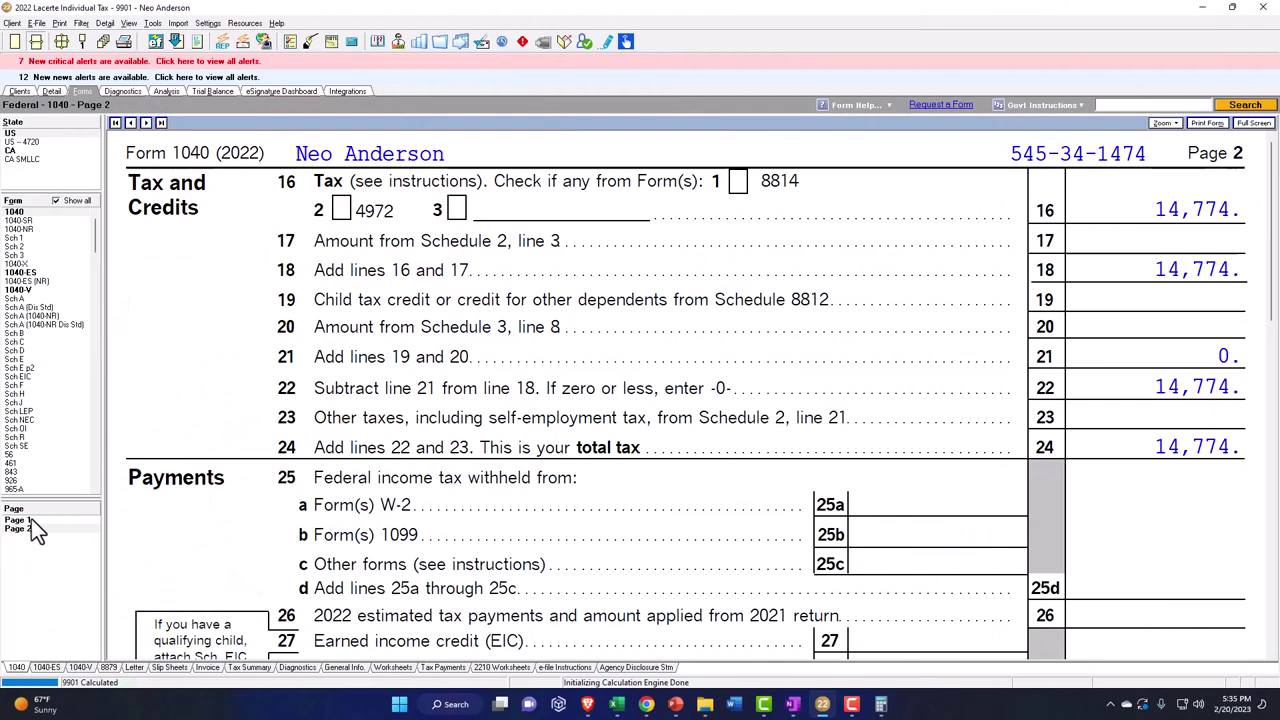
pyautogui.click(22, 521)
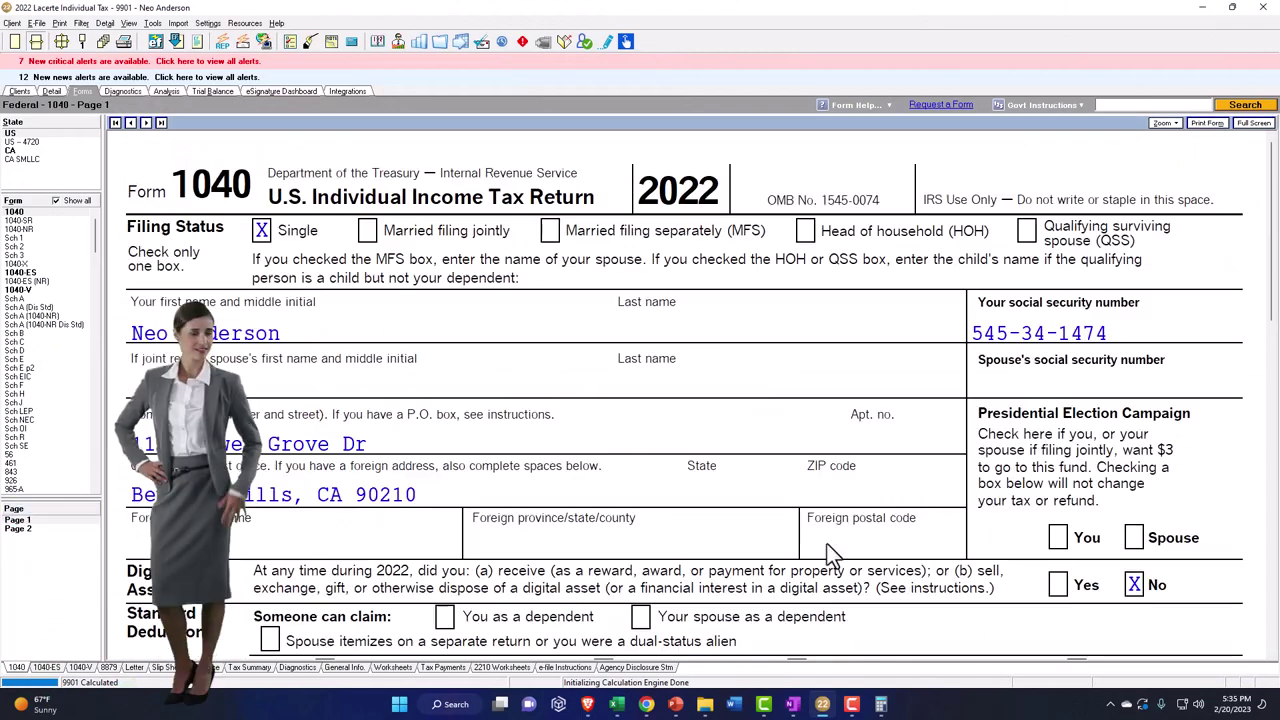
pyautogui.scroll(-10, 743, 540)
pyautogui.scroll(-4, 1050, 585)
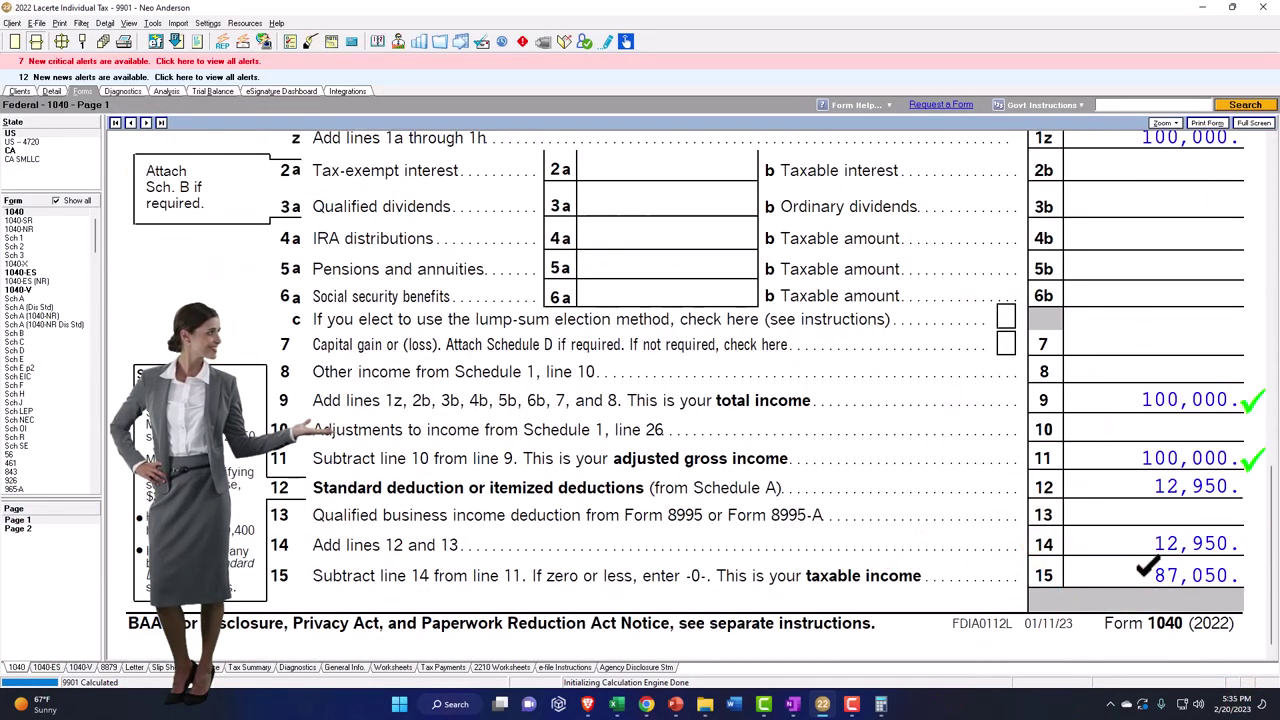
pyautogui.click(41, 530)
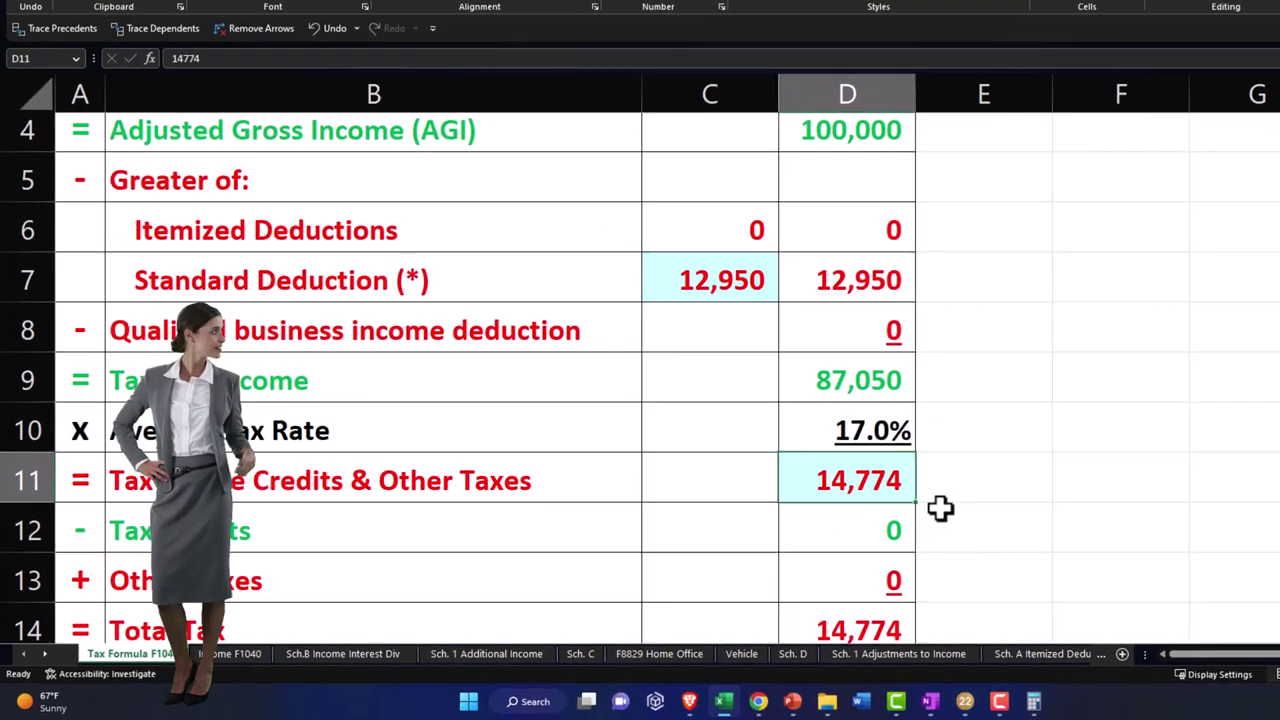
# Inspect the average tax rate formula in Excel and compare it with the effective tax rate in Lacerte's federal Tax Summary.
pyautogui.doubleClick(845, 425)
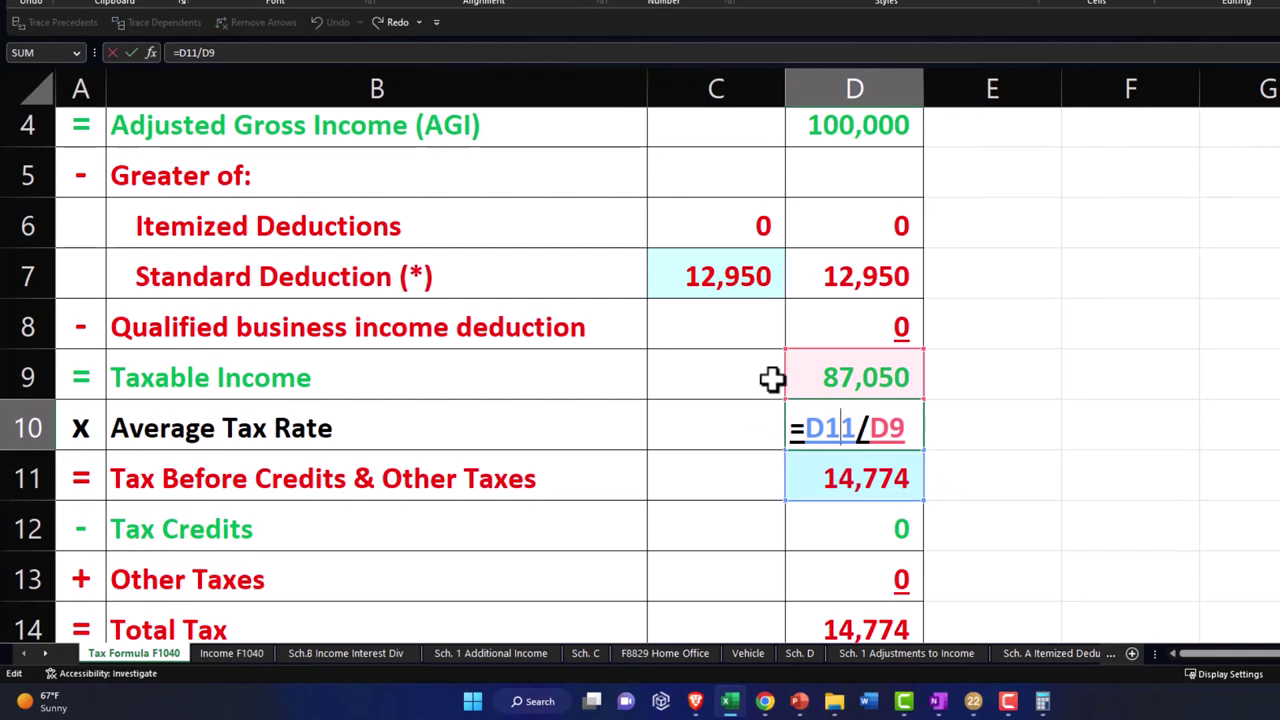
pyautogui.press('Return')
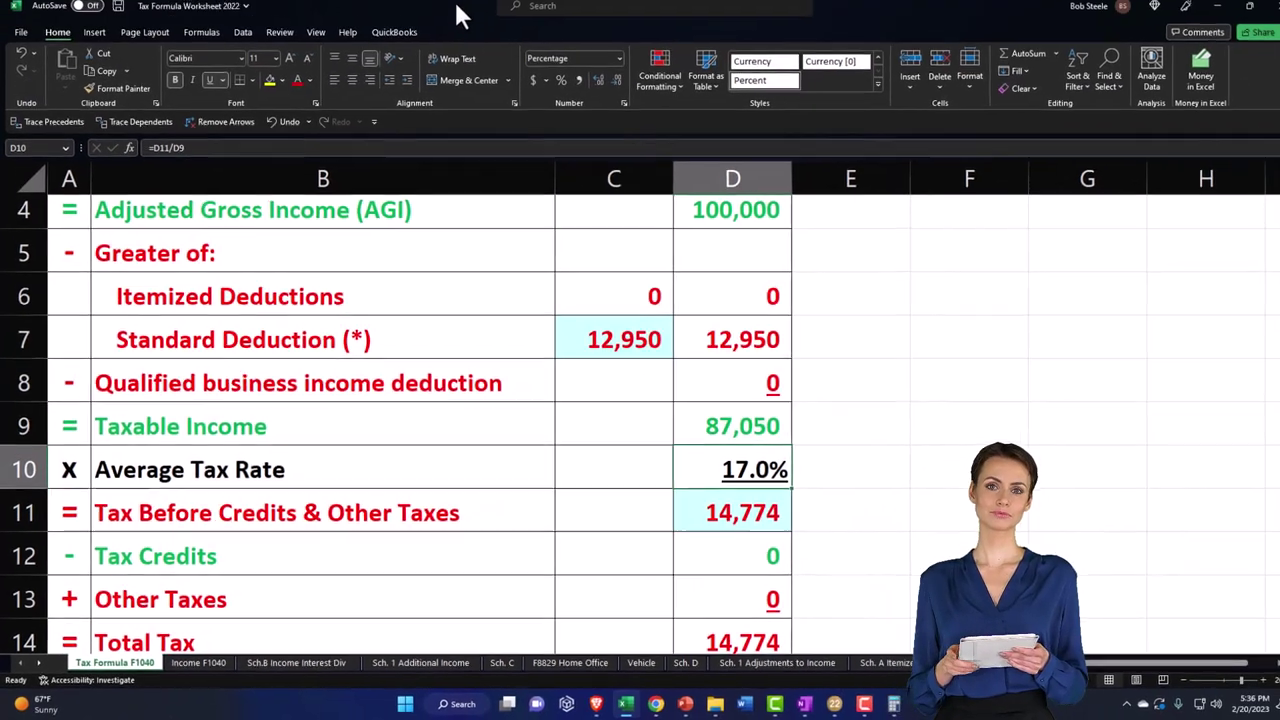
pyautogui.press('super+Down')
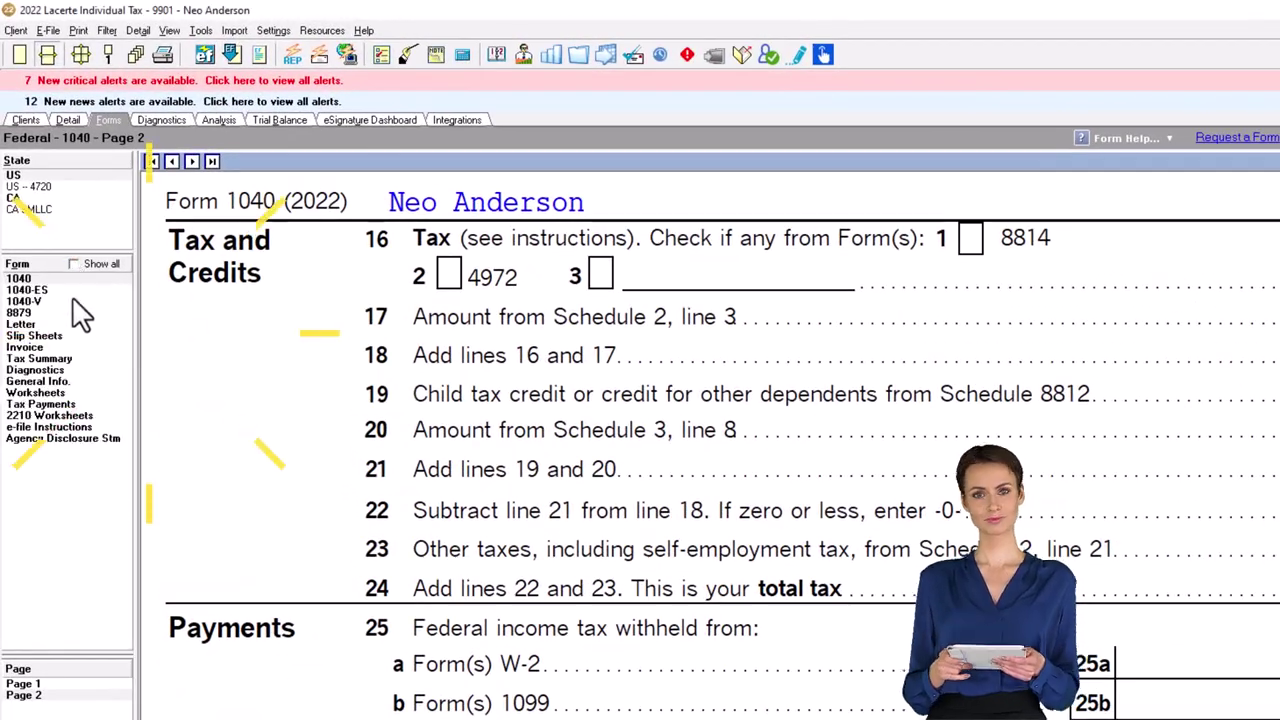
pyautogui.click(55, 358)
pyautogui.scroll(-10, 725, 661)
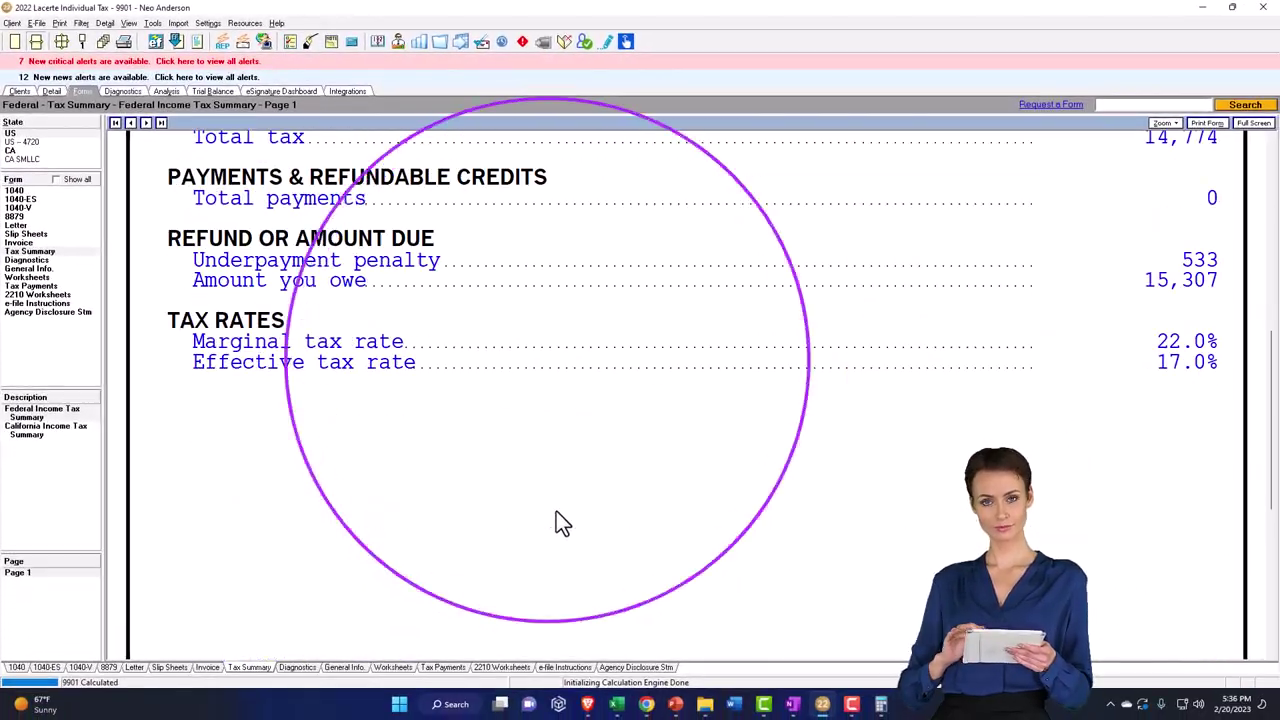
pyautogui.scroll(5, 560, 526)
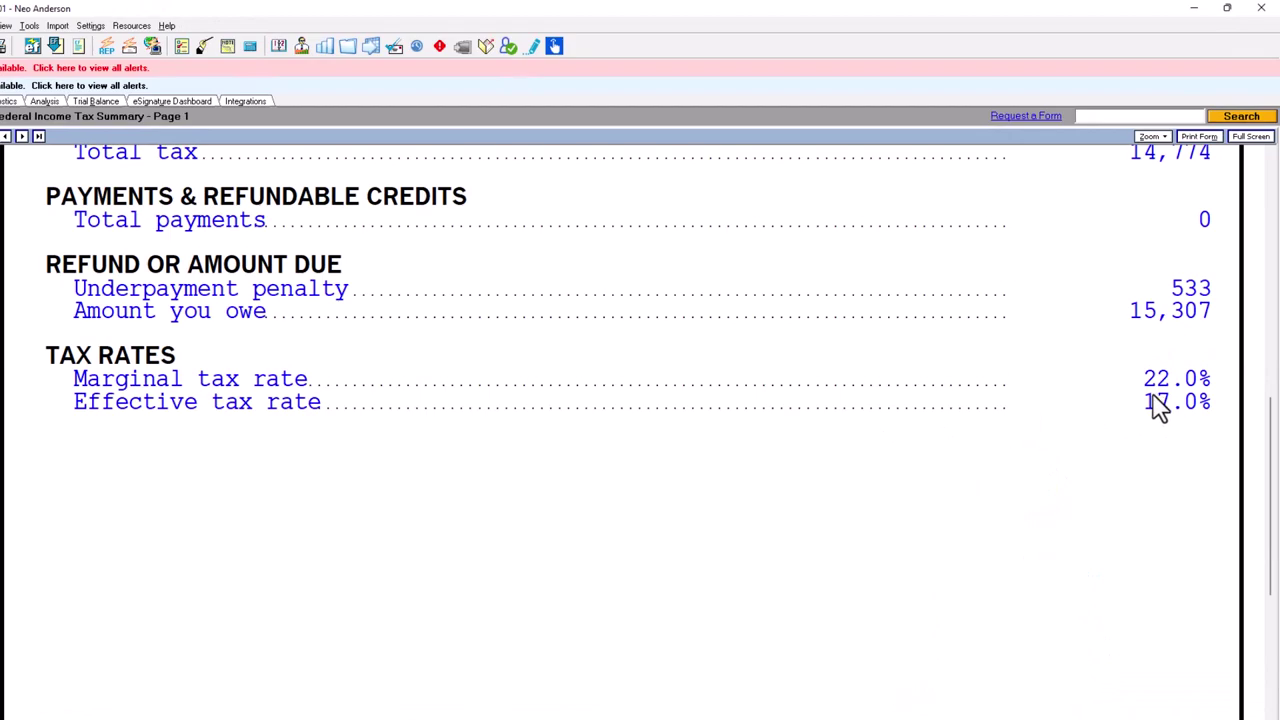
# Review the taxable income on Form 1040 page 1 and the tax, credits and other taxes rows of the Excel tax formula.
pyautogui.click(13, 212)
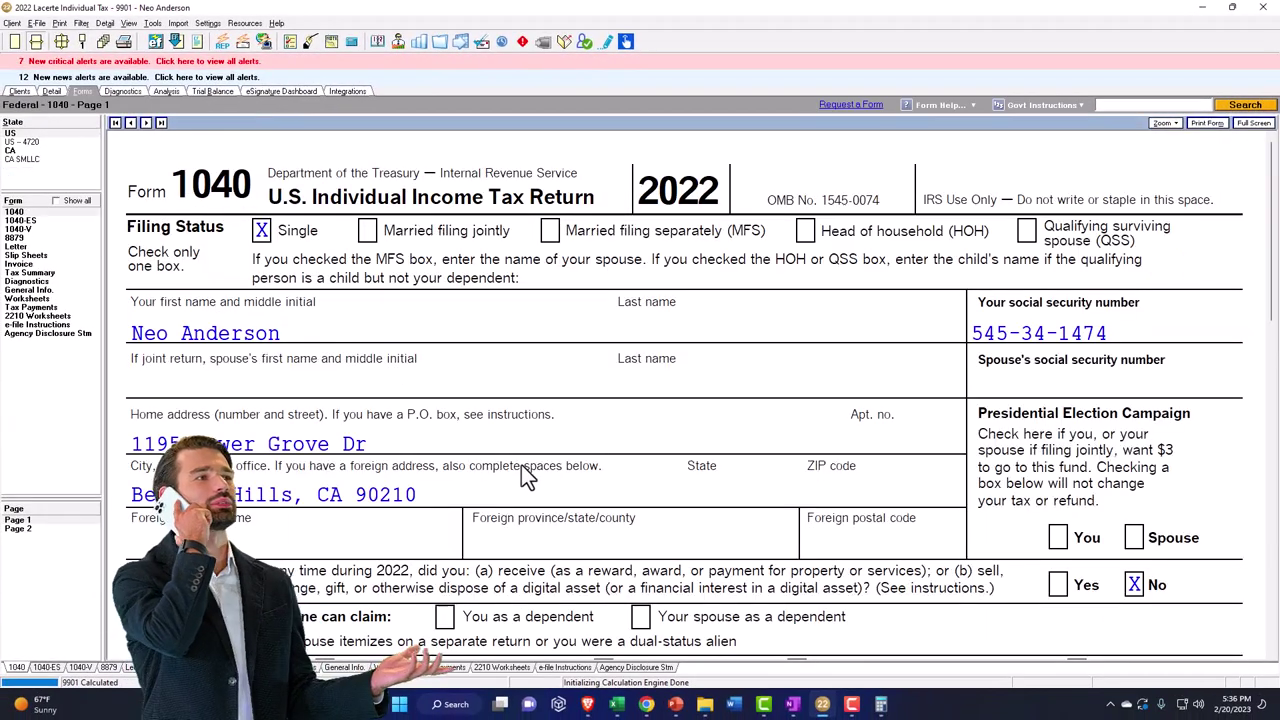
pyautogui.scroll(-10, 521, 467)
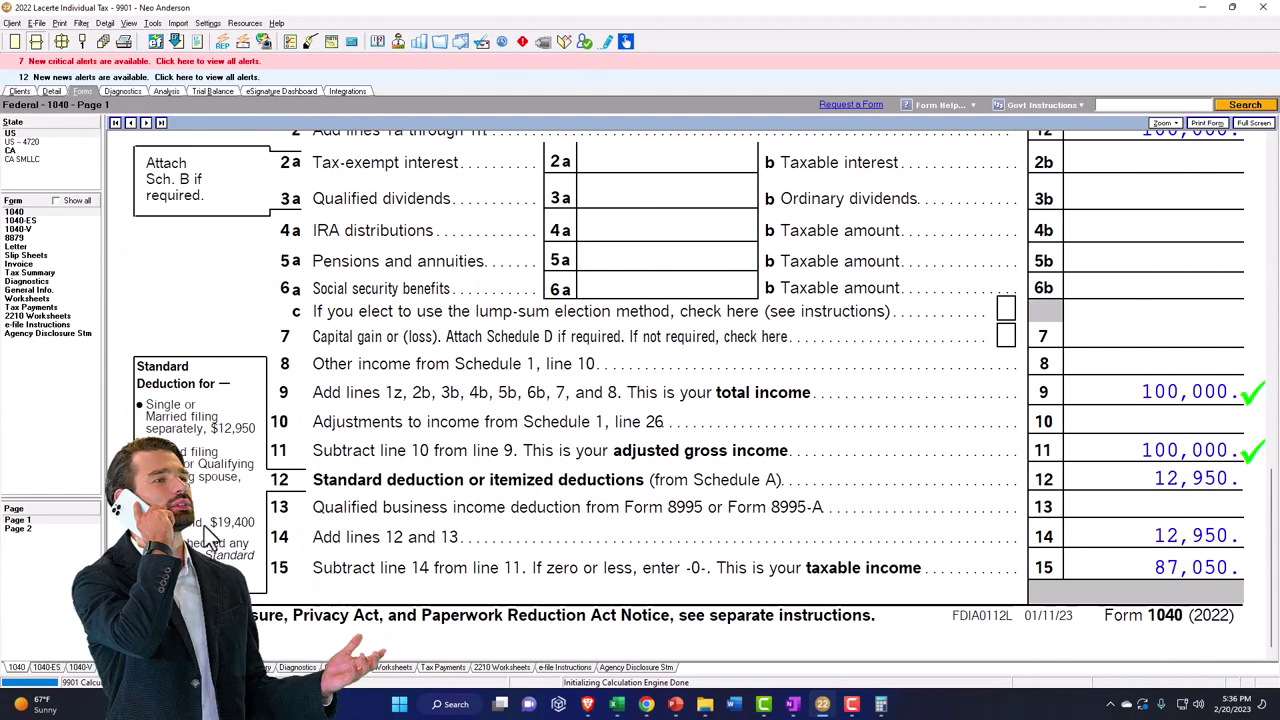
pyautogui.click(37, 531)
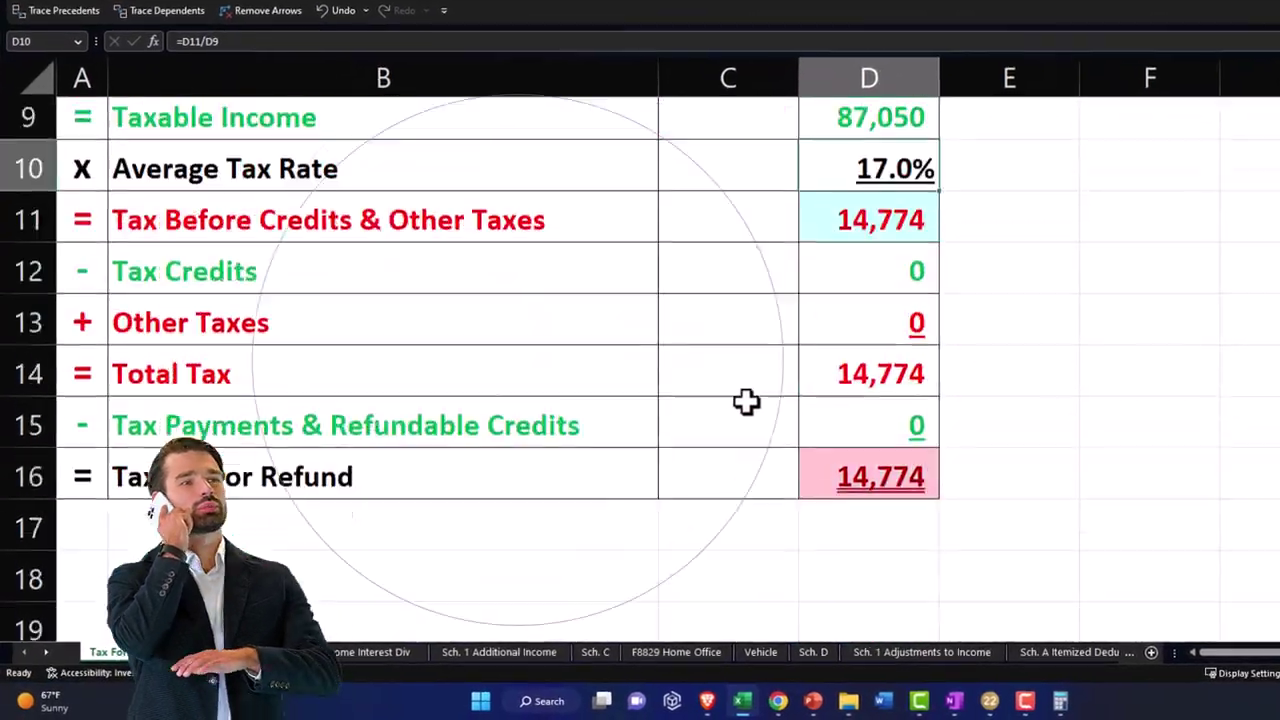
pyautogui.scroll(-1, 746, 401)
pyautogui.click(814, 220)
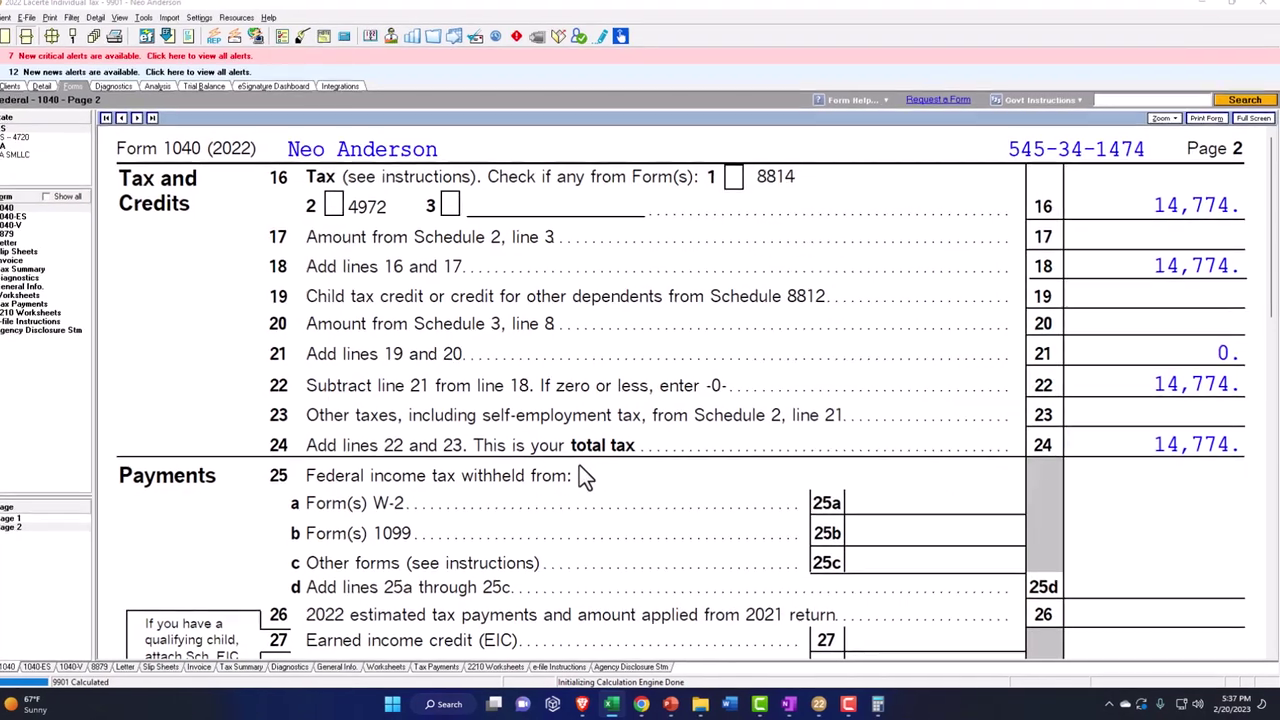
# Compare the payments, amount owed and estimated tax penalty on Form 1040 page 2 with Tax Due or Refund in Excel.
pyautogui.scroll(-3, 521, 455)
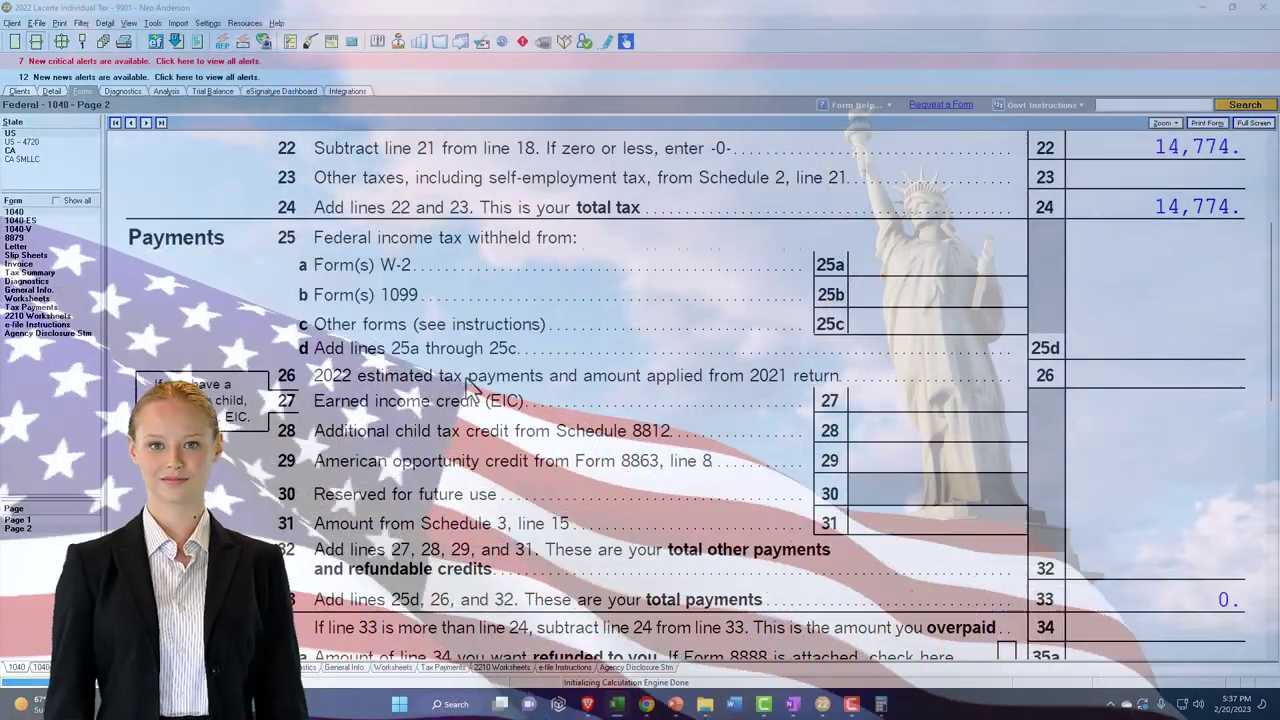
pyautogui.scroll(-3, 470, 385)
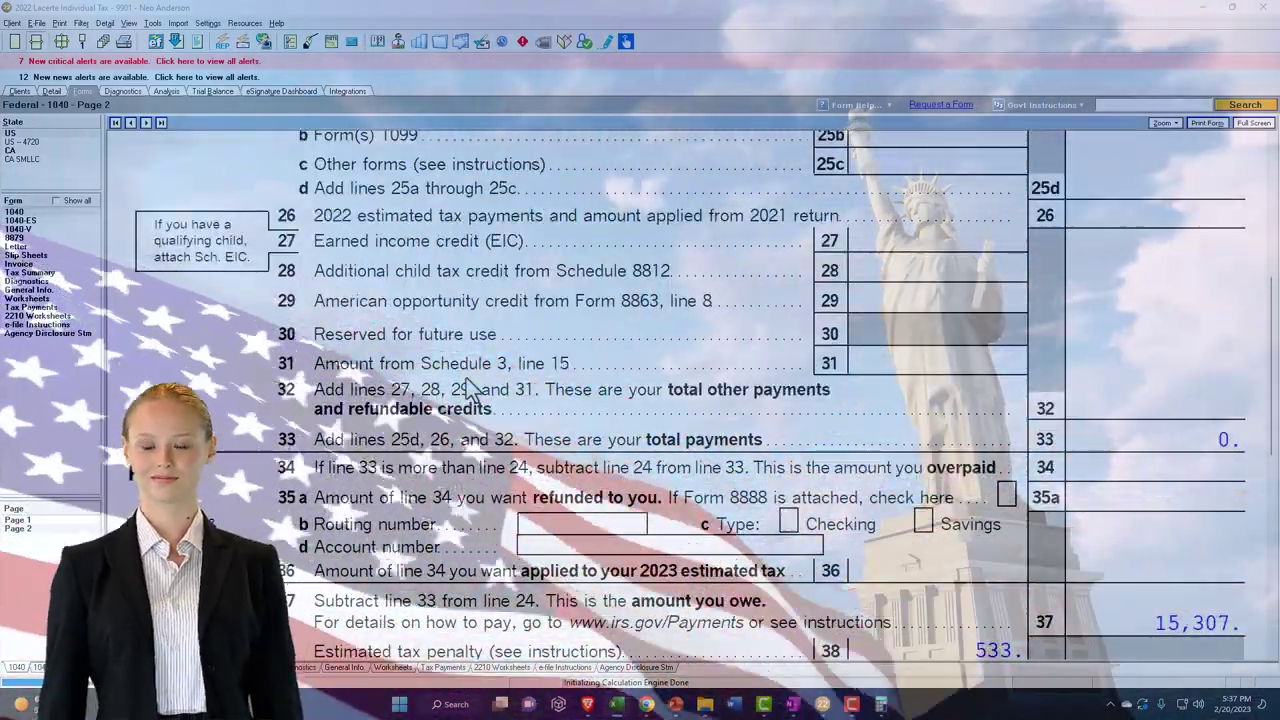
pyautogui.scroll(-2, 470, 385)
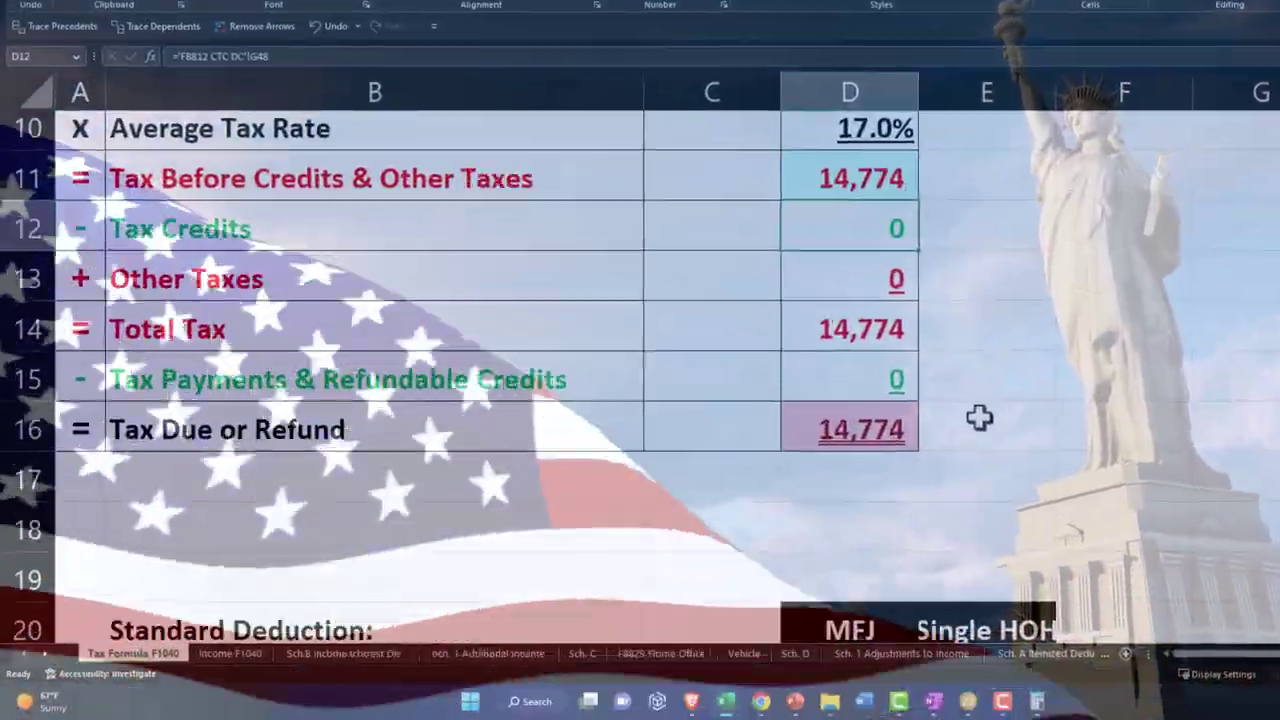
pyautogui.click(872, 452)
pyautogui.scroll(1, 872, 452)
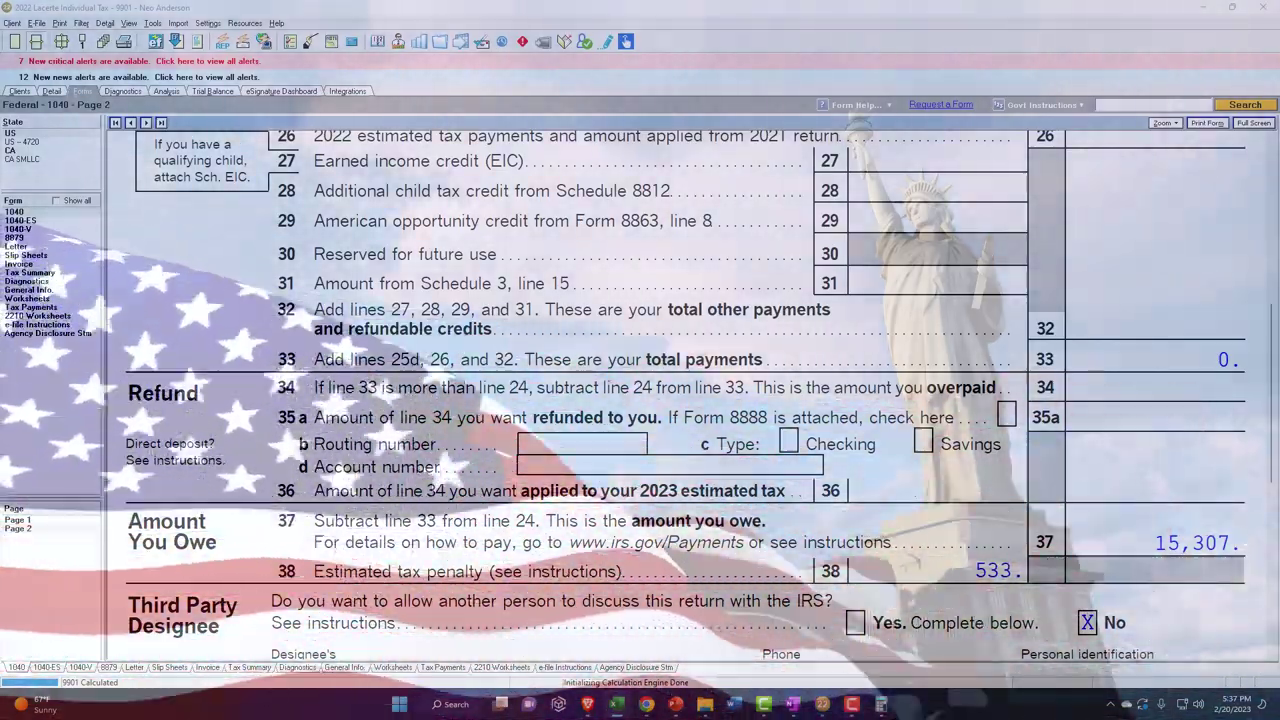
pyautogui.hotkey('alt', 'Tab')
pyautogui.scroll(-1, 745, 374)
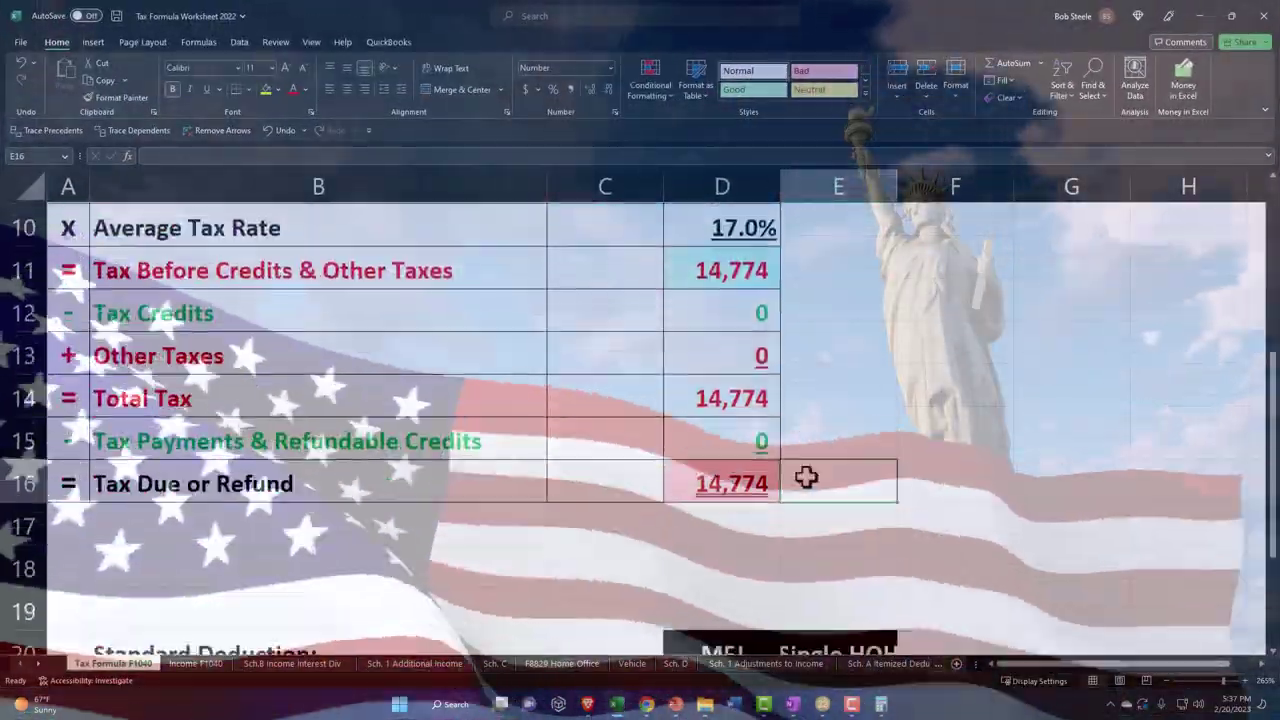
# Enter the 533 estimated tax penalty in cell D17 below Tax Due or Refund and add both amounts in D18.
pyautogui.click(761, 520)
pyautogui.write('530')
pyautogui.press('Return')
pyautogui.write('+')
pyautogui.press('Up')
pyautogui.press('Up')
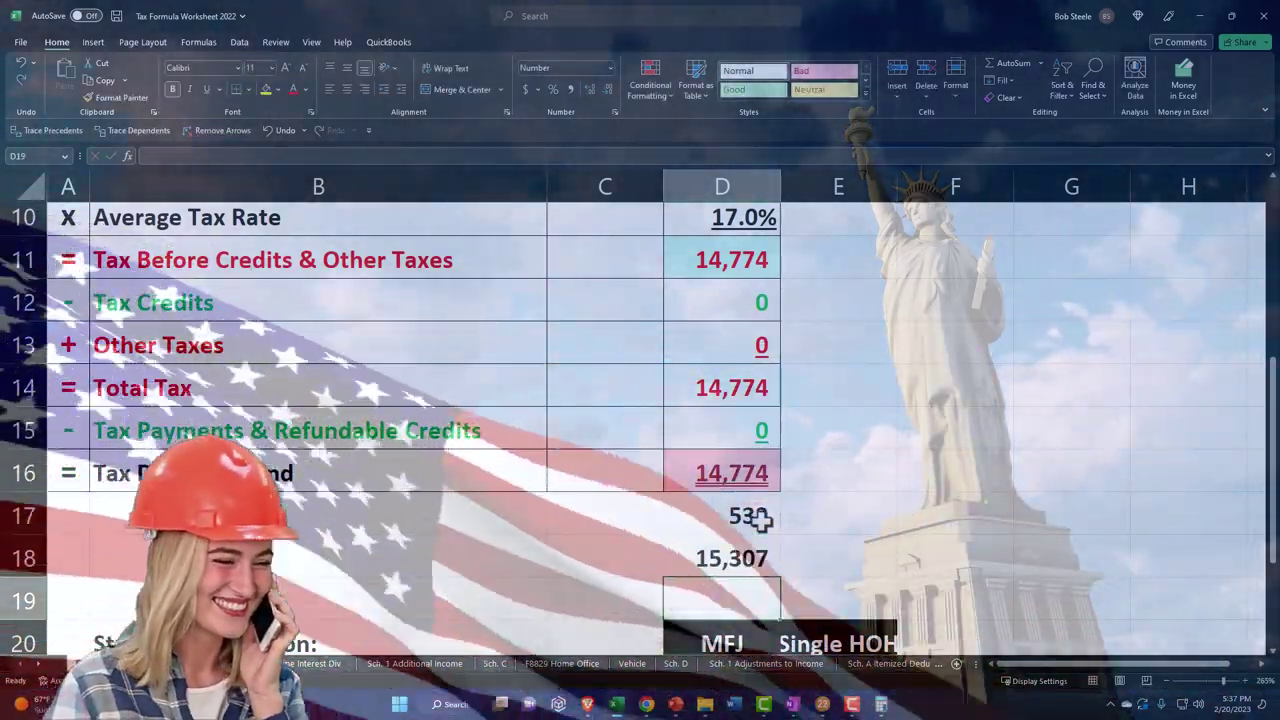
# Return to Lacerte and review the Income section on page 1 of Form 1040.
pyautogui.hotkey('alt', 'Tab')
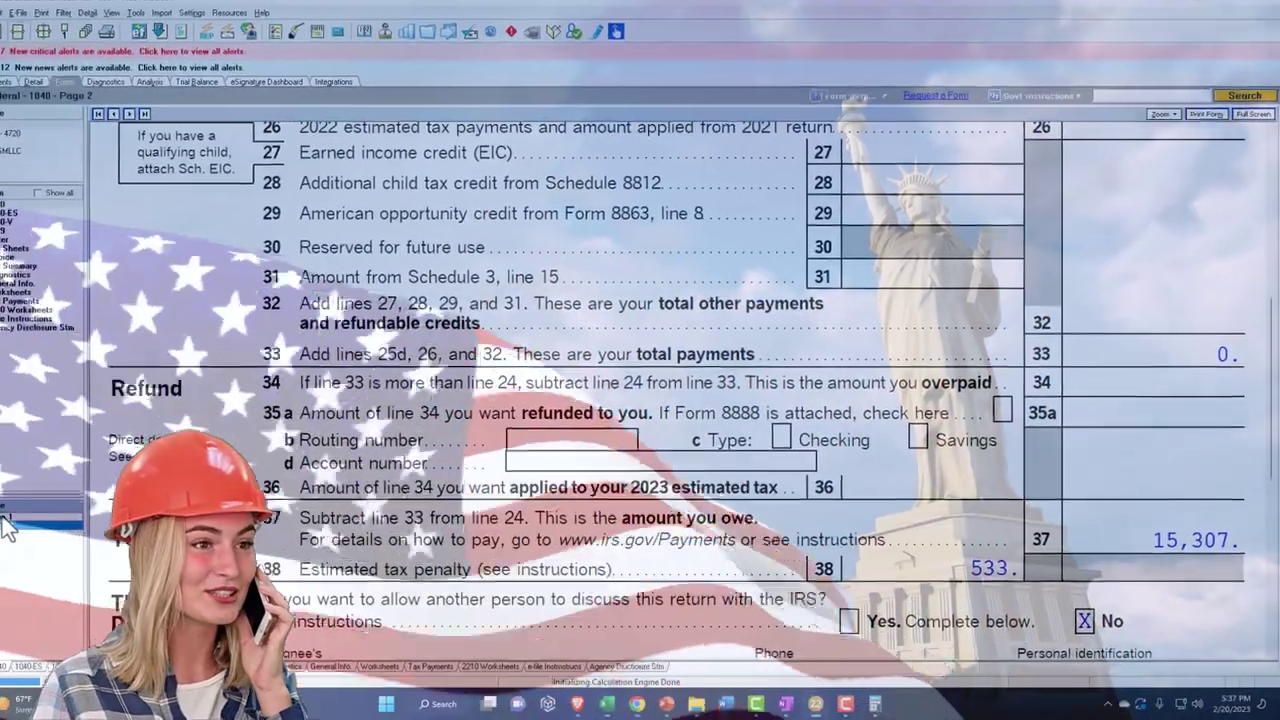
pyautogui.click(5, 520)
pyautogui.scroll(-10, 678, 483)
pyautogui.scroll(-5, 678, 483)
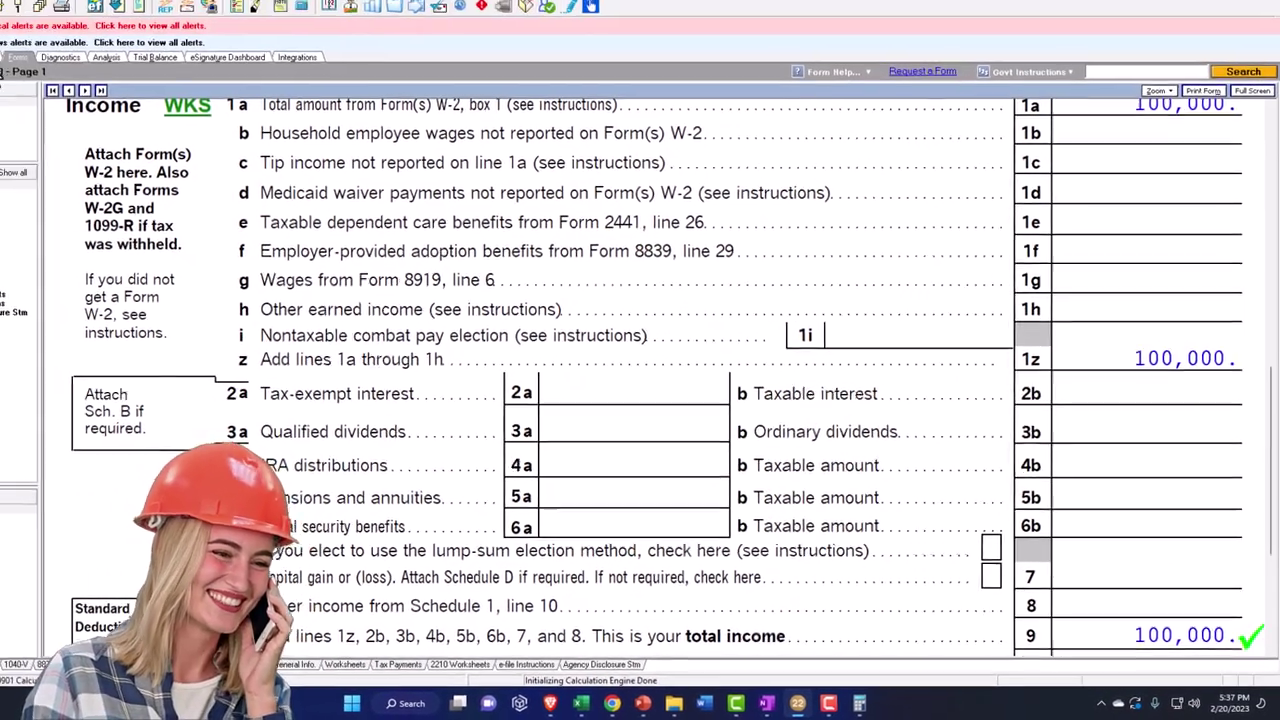
# Add a 1099-INT interest income entry for payer Bank 1 with 7,000 of bank interest and check it on Form 1040.
pyautogui.click(51, 91)
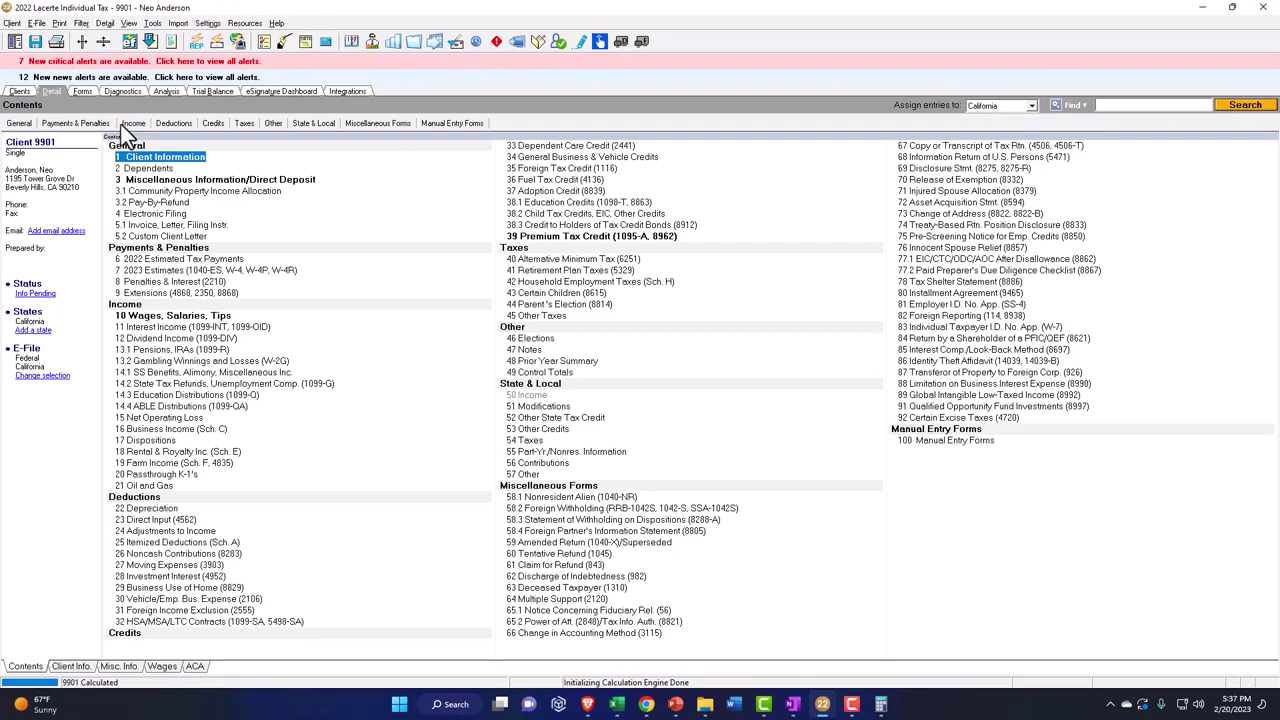
pyautogui.click(132, 123)
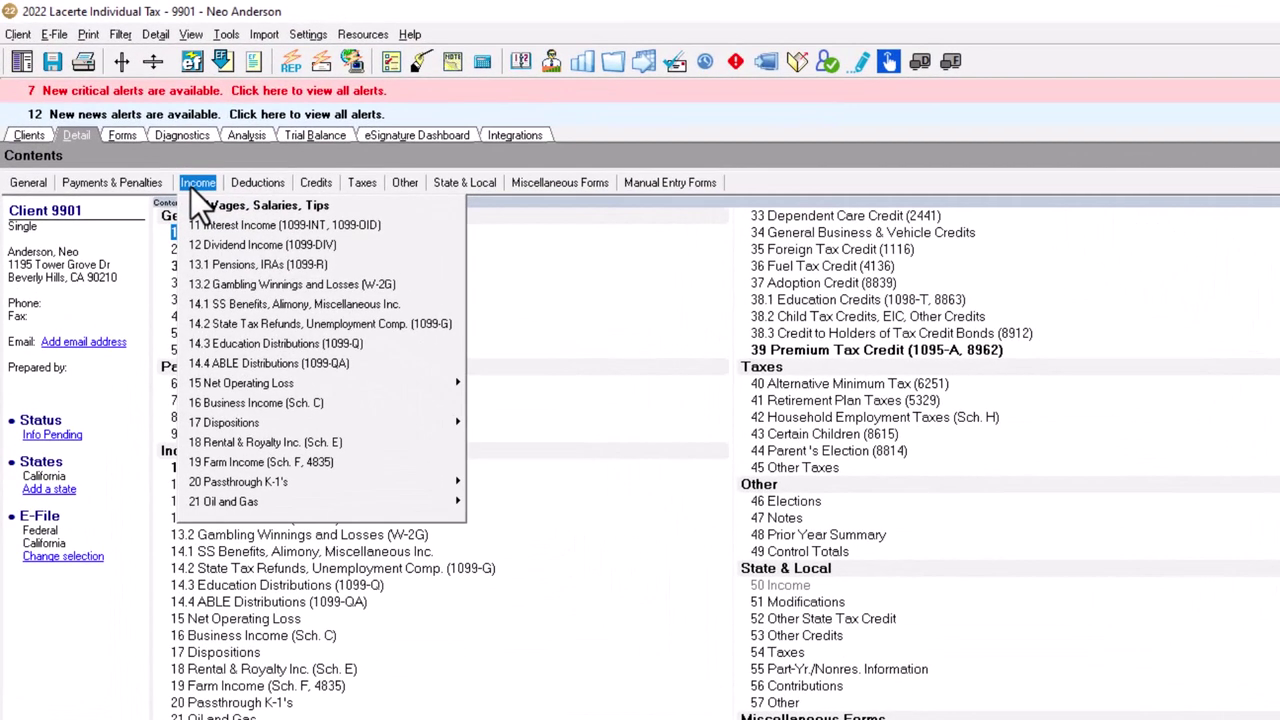
pyautogui.click(209, 226)
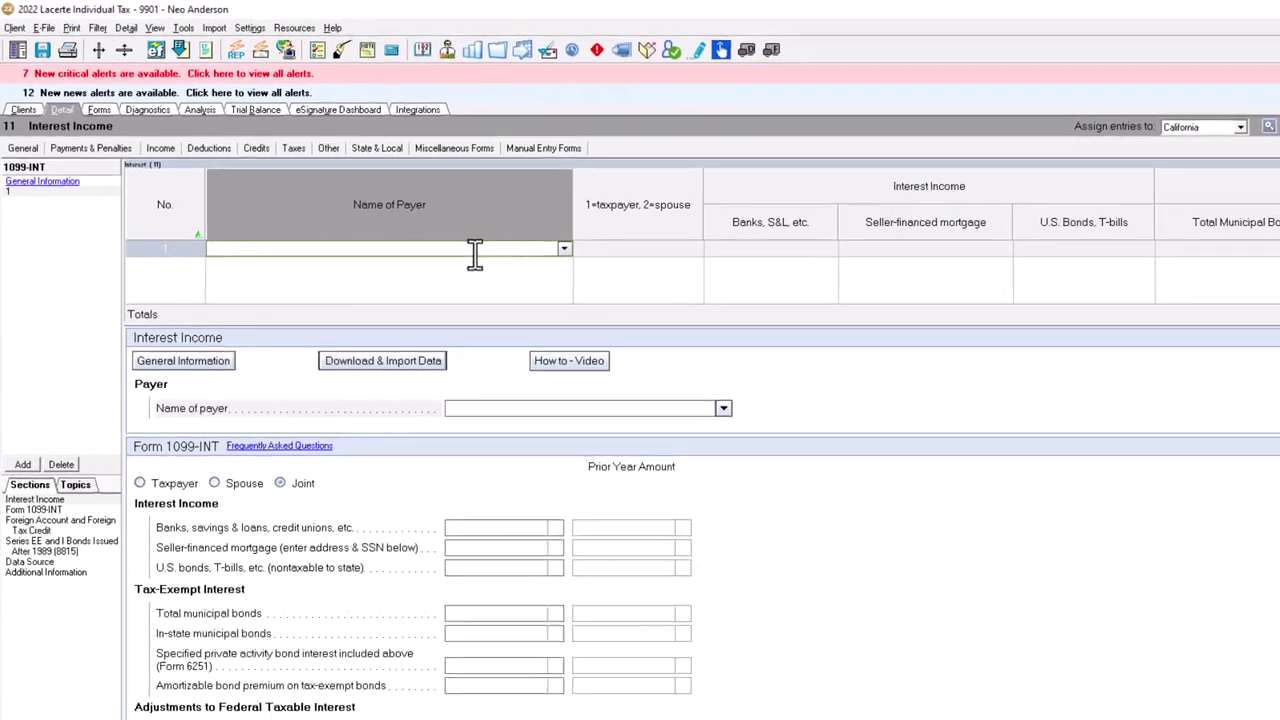
pyautogui.write('Bank 1')
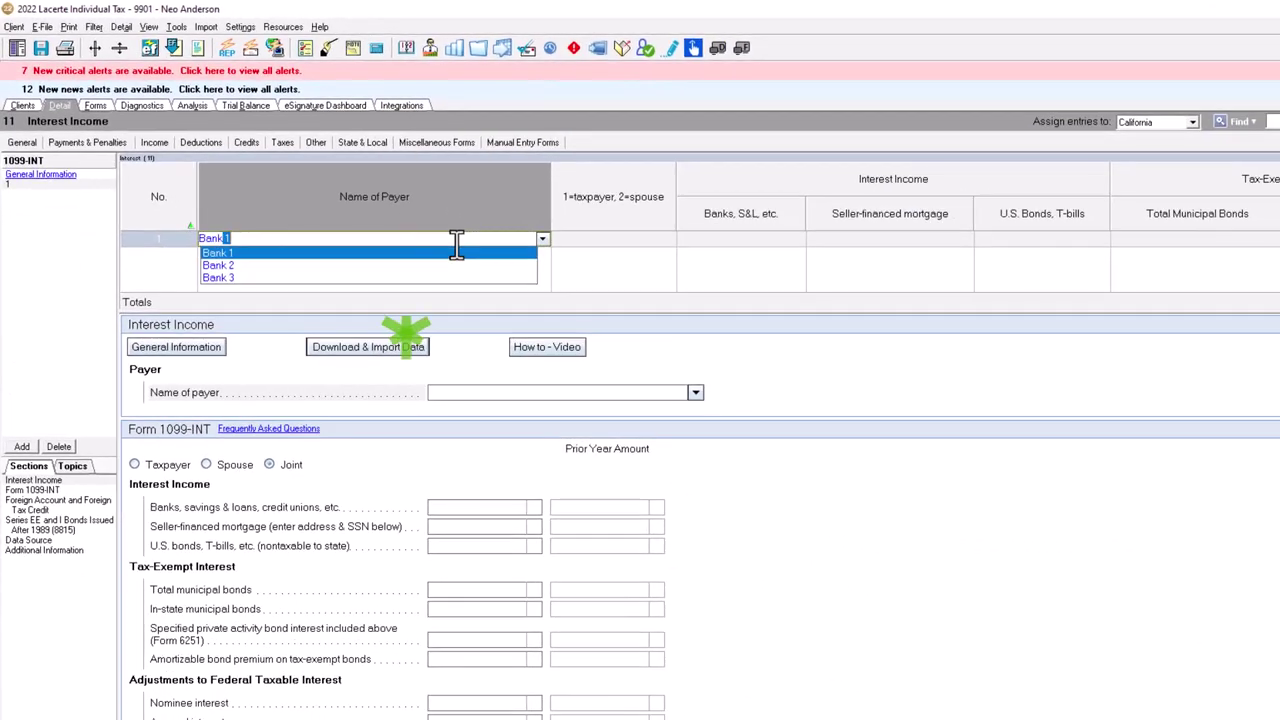
pyautogui.press('Tab')
pyautogui.press('Tab')
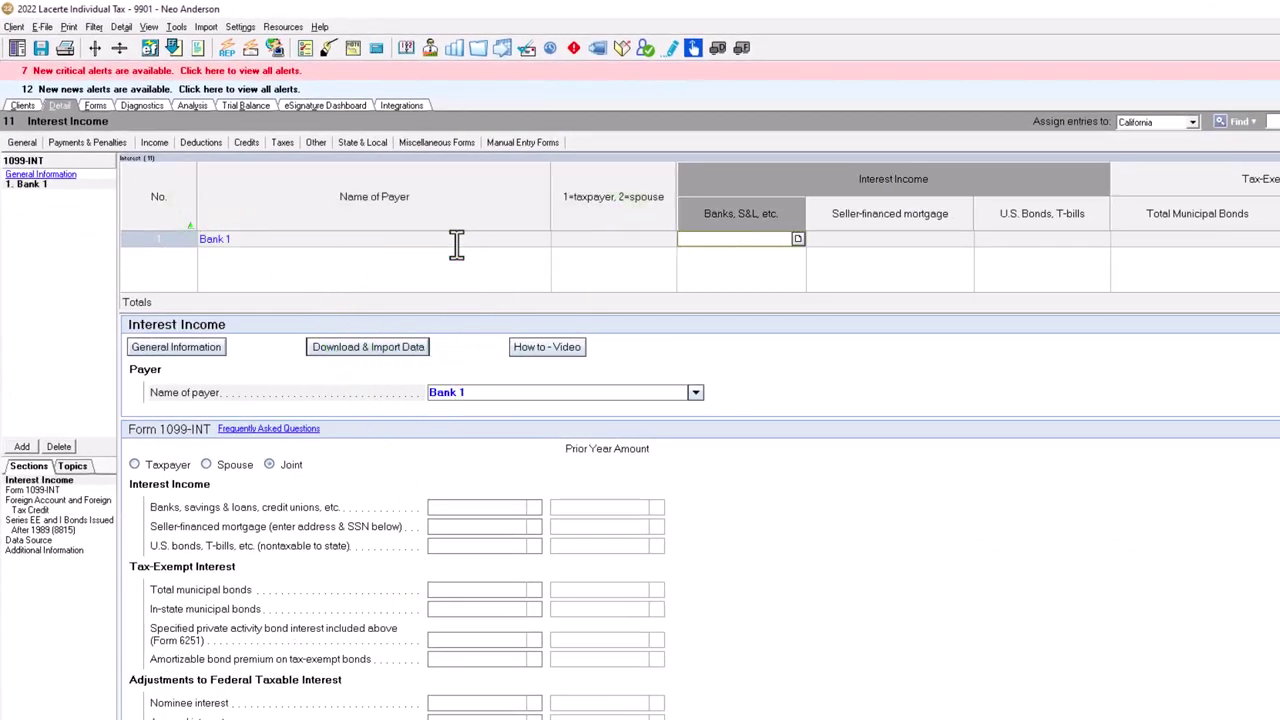
pyautogui.write('70')
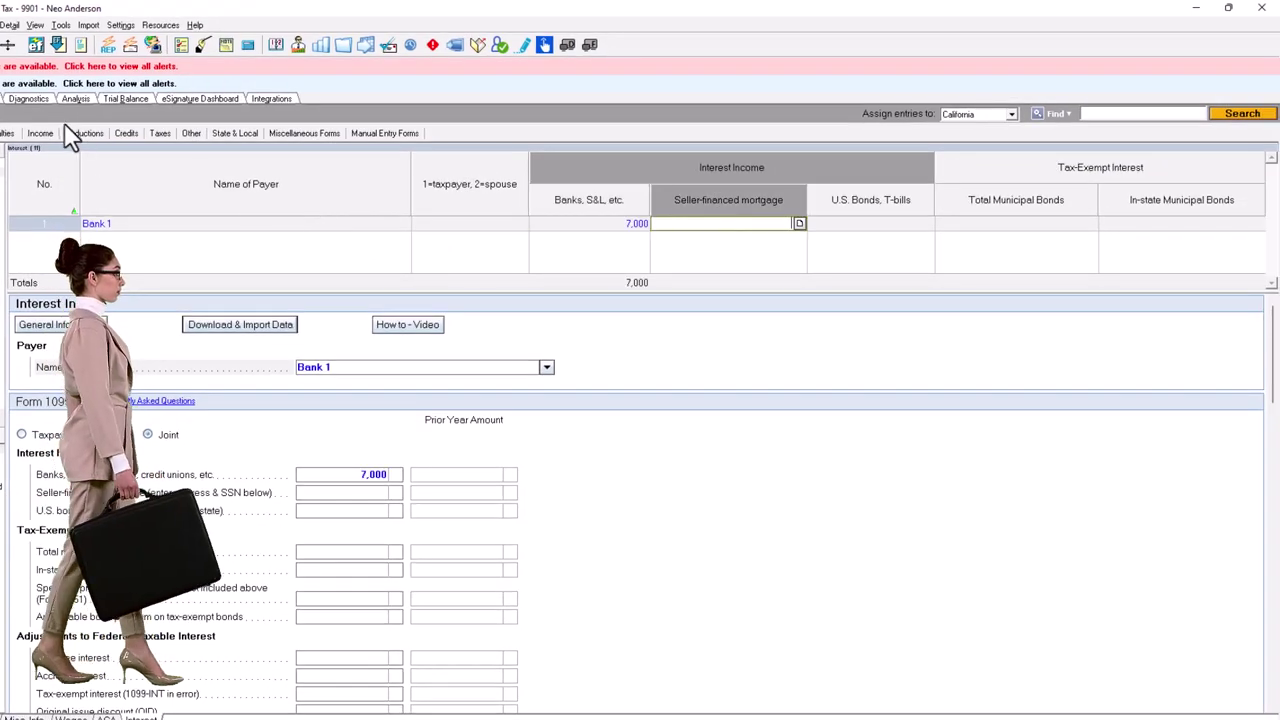
pyautogui.click(82, 91)
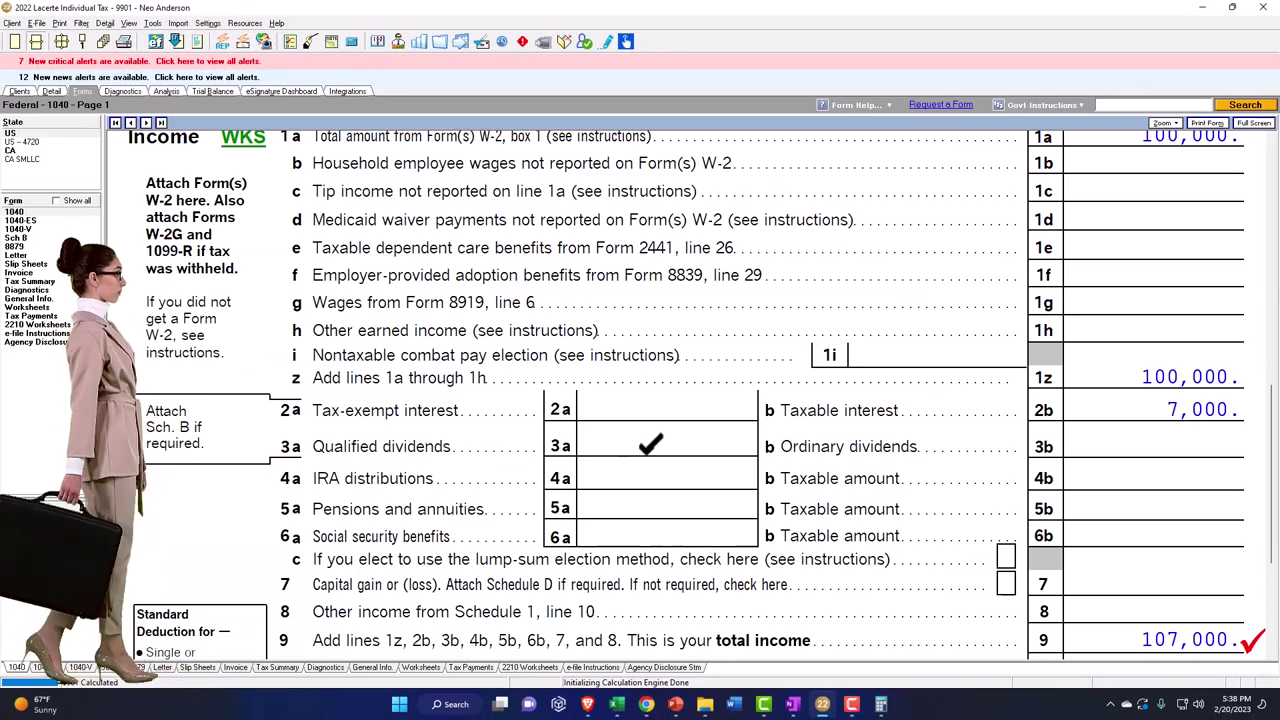
pyautogui.scroll(2, 638, 462)
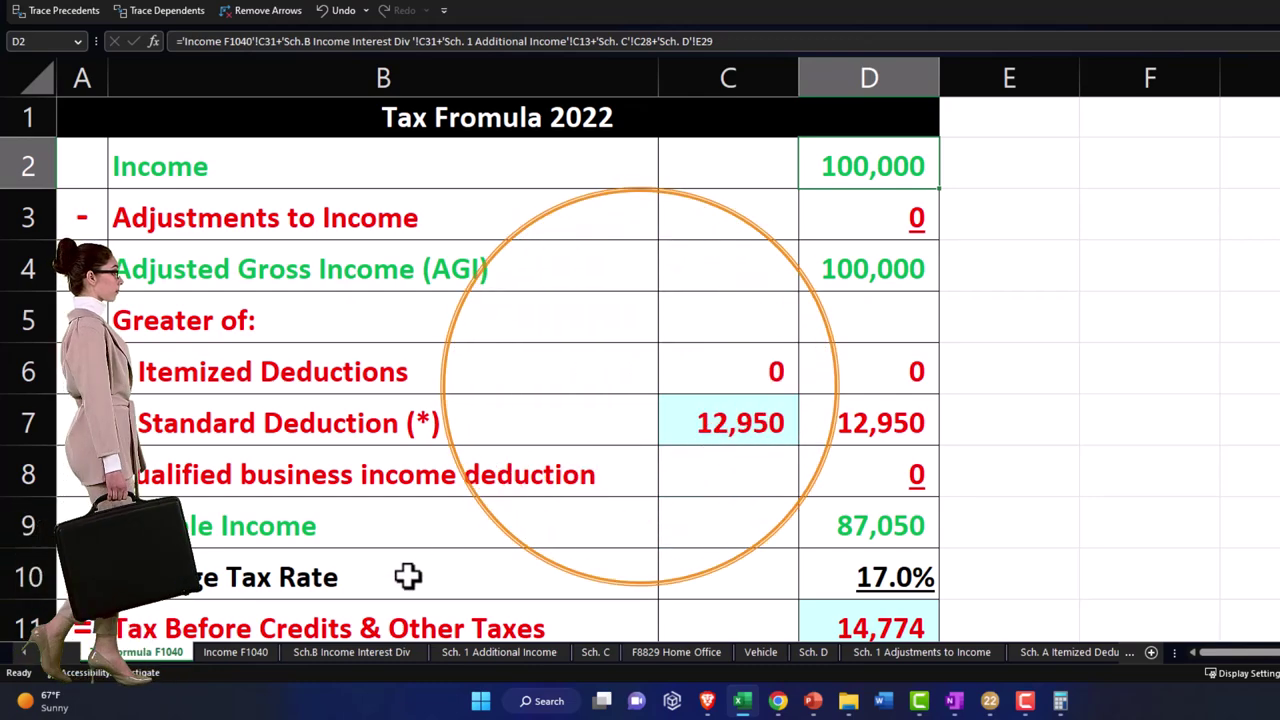
# Examine the Income F1040 worksheet in Excel from W-2 income down to Total Income Form 1040.
pyautogui.click(255, 650)
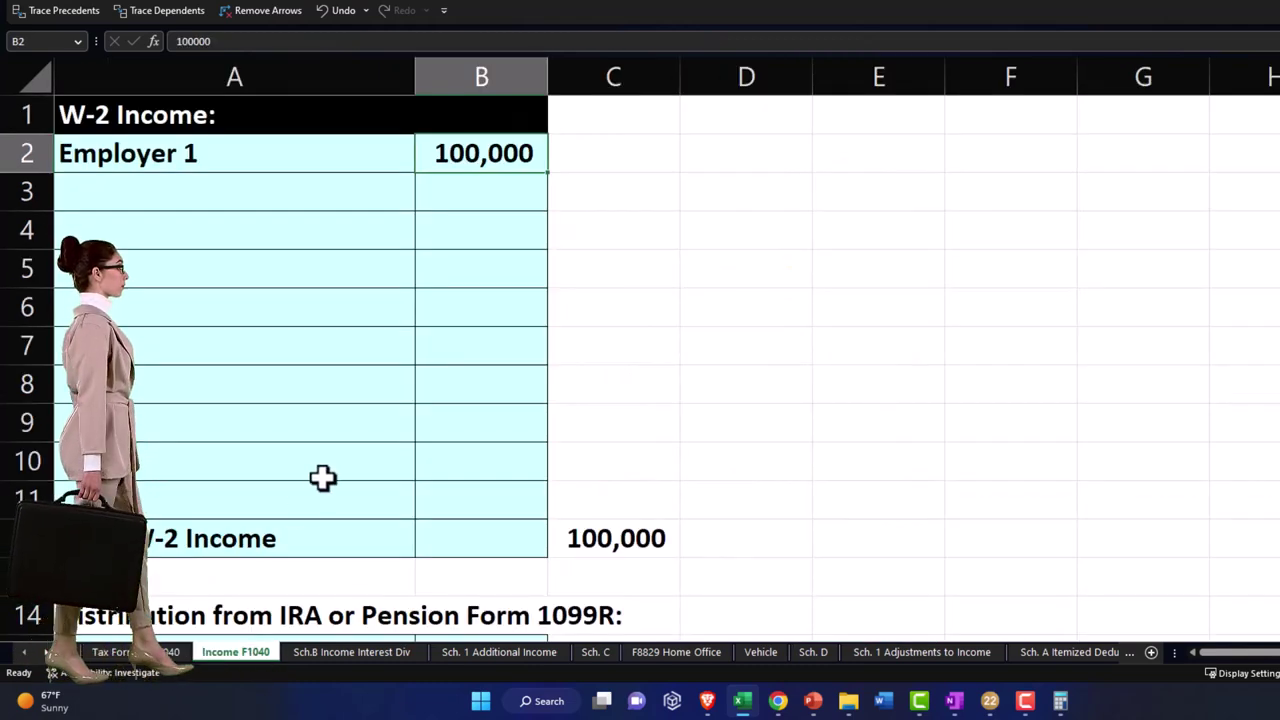
pyautogui.scroll(-3, 323, 477)
pyautogui.scroll(-6, 323, 477)
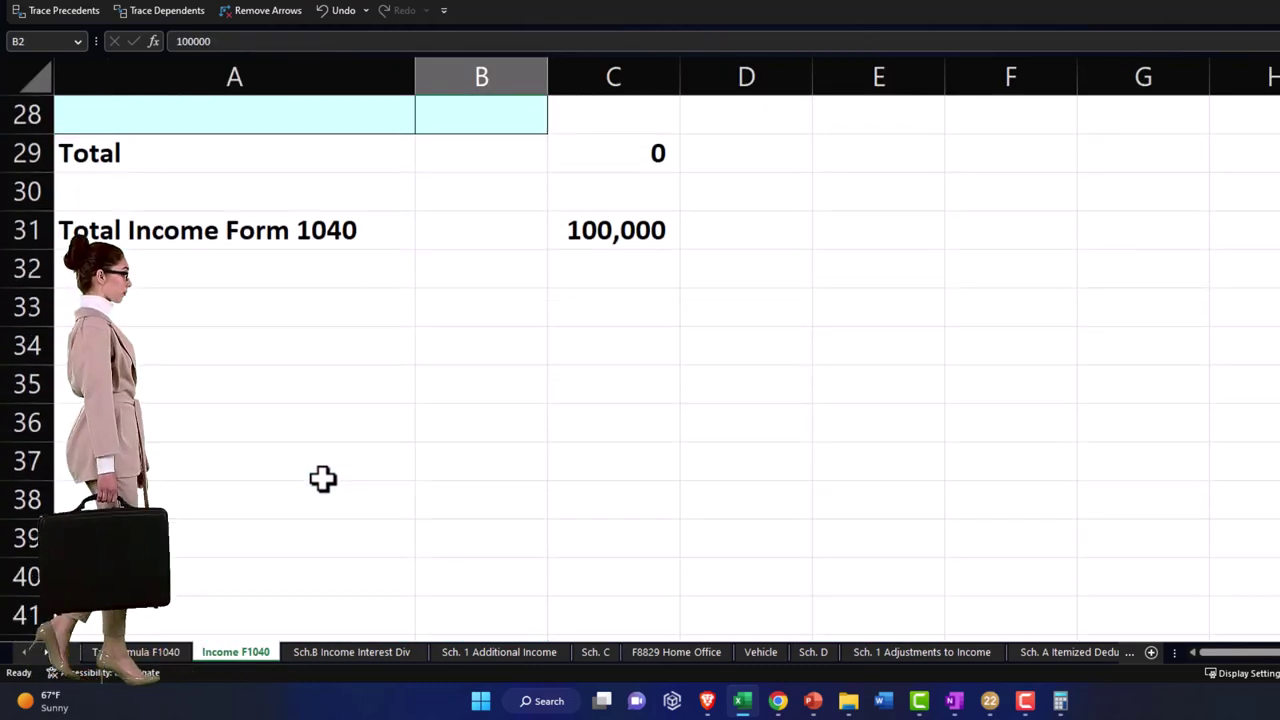
# On the Sch.B Income Interest Div sheet, enter 7,000 as the Bank 1099 interest in cell B2.
pyautogui.scroll(6, 323, 477)
pyautogui.scroll(3, 327, 484)
pyautogui.scroll(-1, 327, 484)
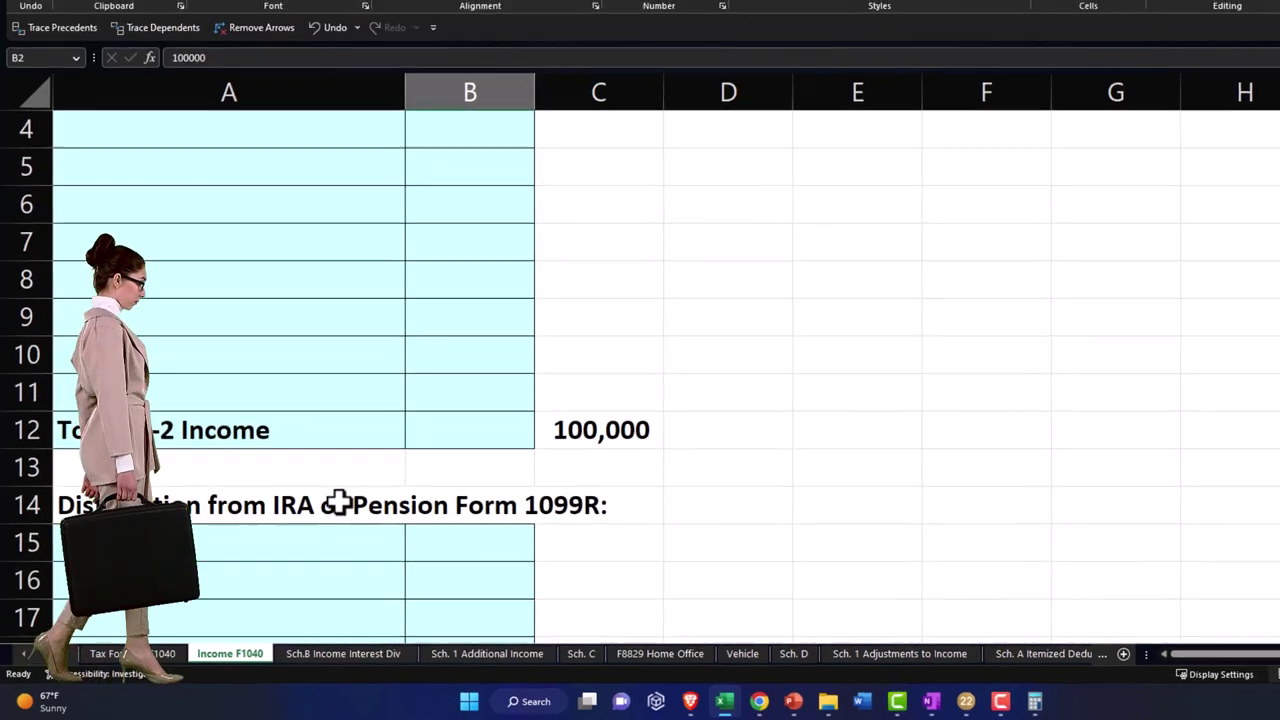
pyautogui.hotkey('ctrl', 'pagedown')
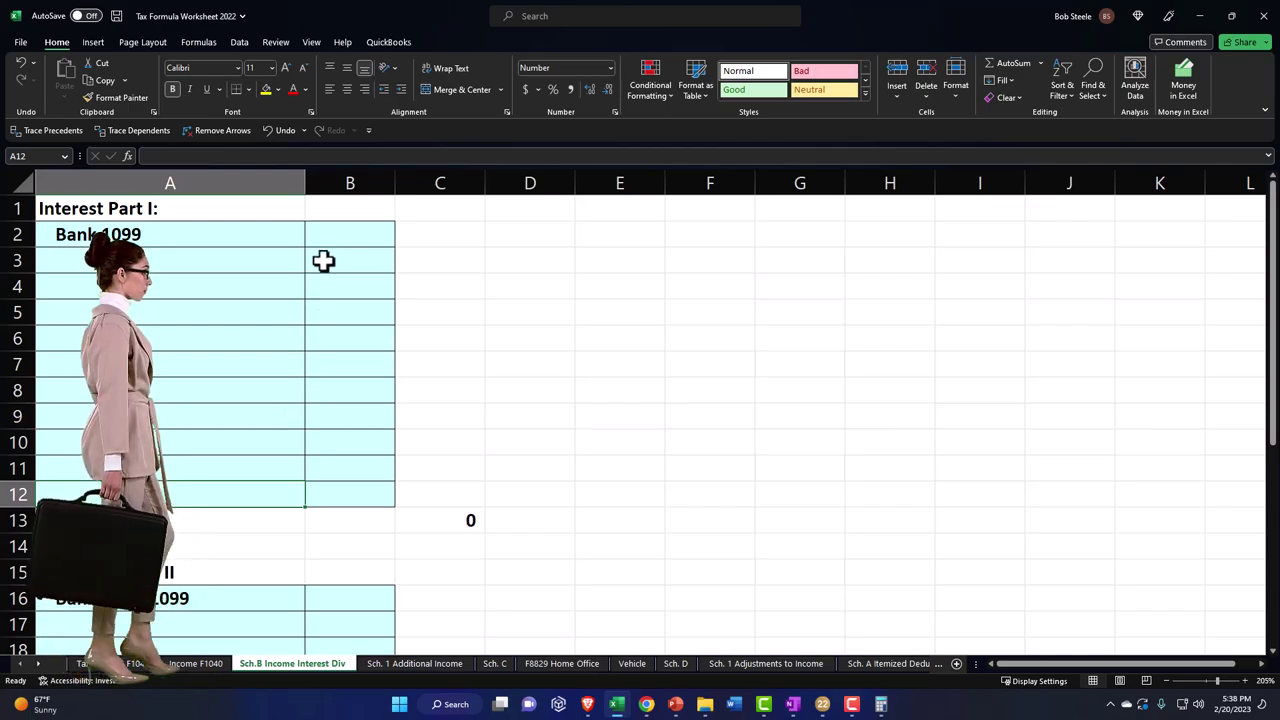
pyautogui.click(322, 234)
pyautogui.write('70')
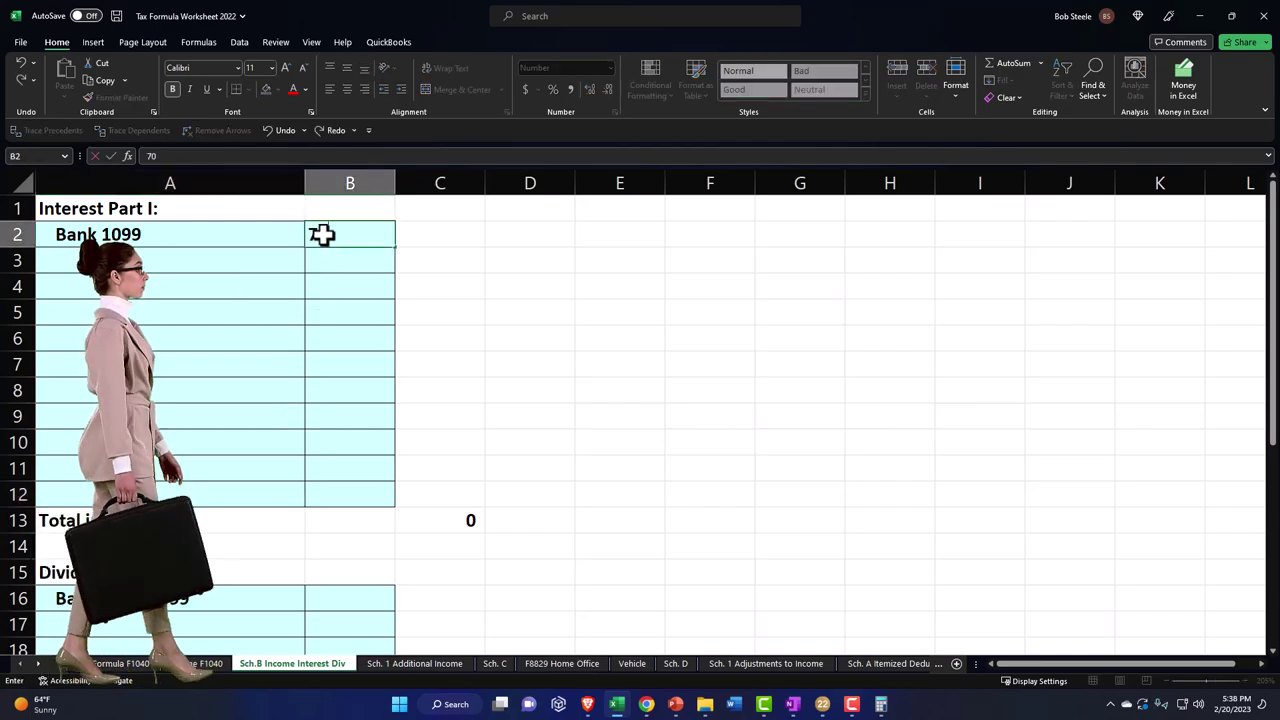
pyautogui.write('0')
pyautogui.press('Return')
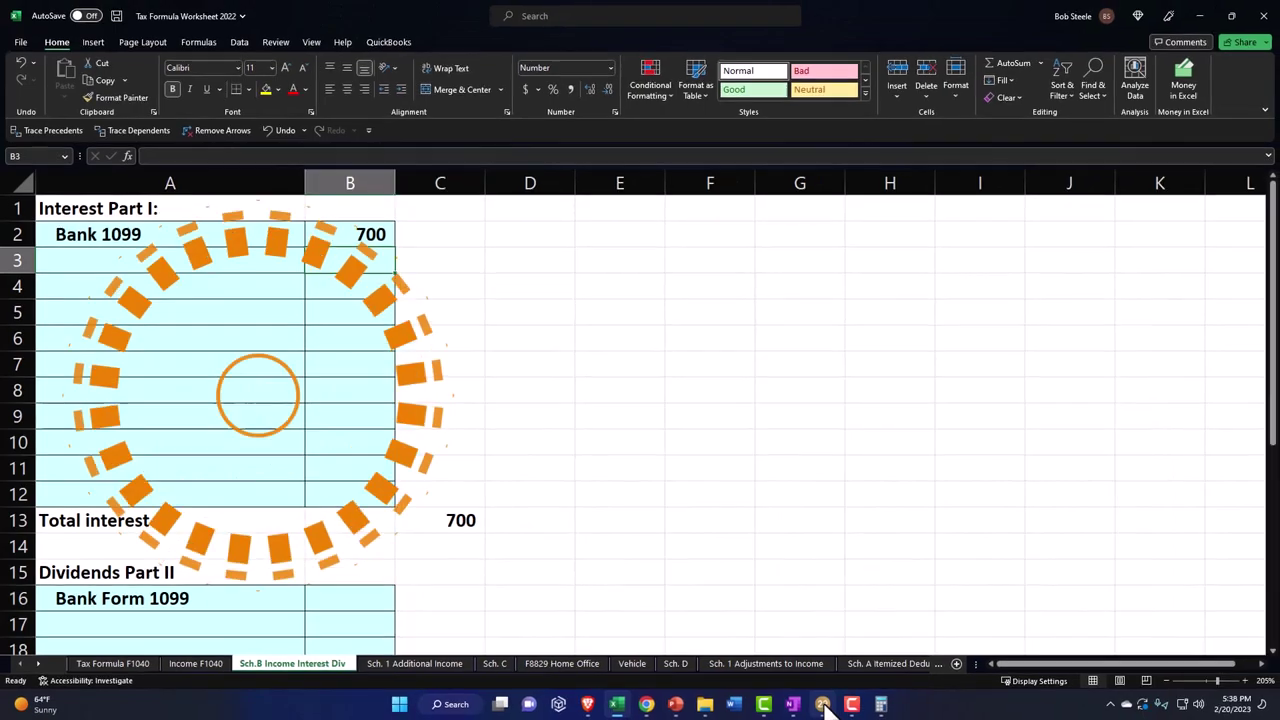
pyautogui.click(899, 717)
pyautogui.click(822, 705)
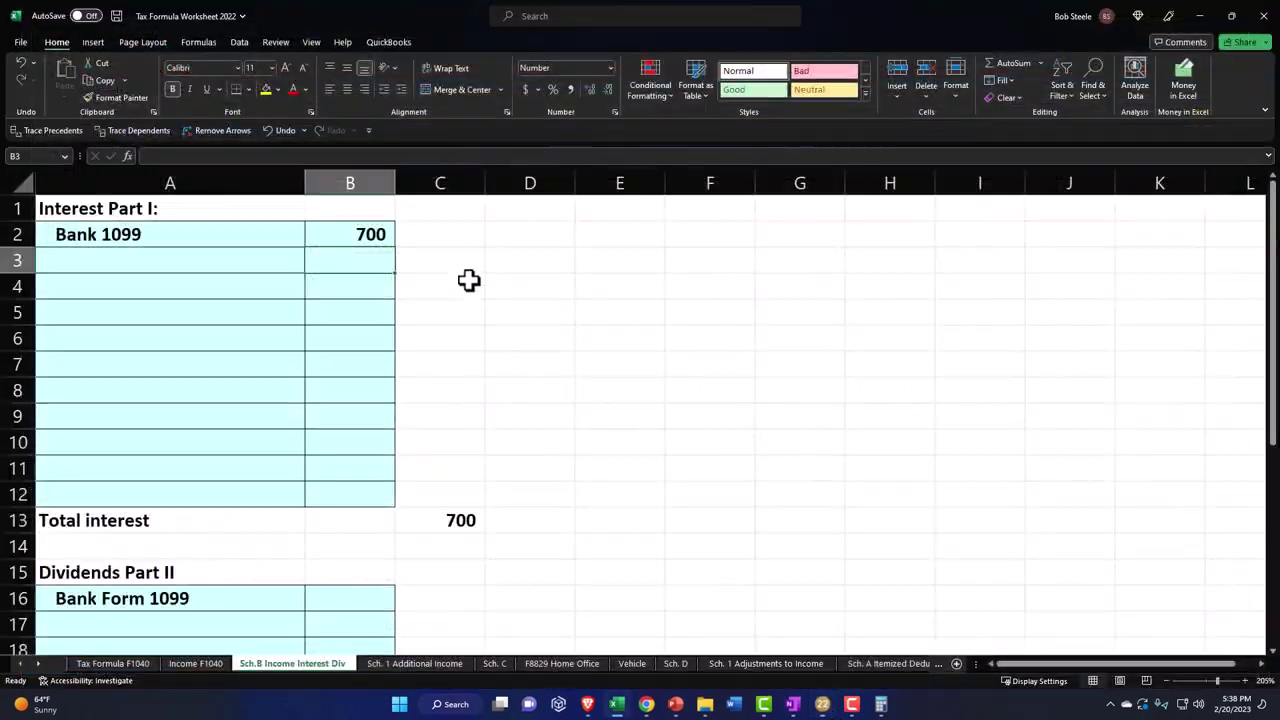
pyautogui.write('7000')
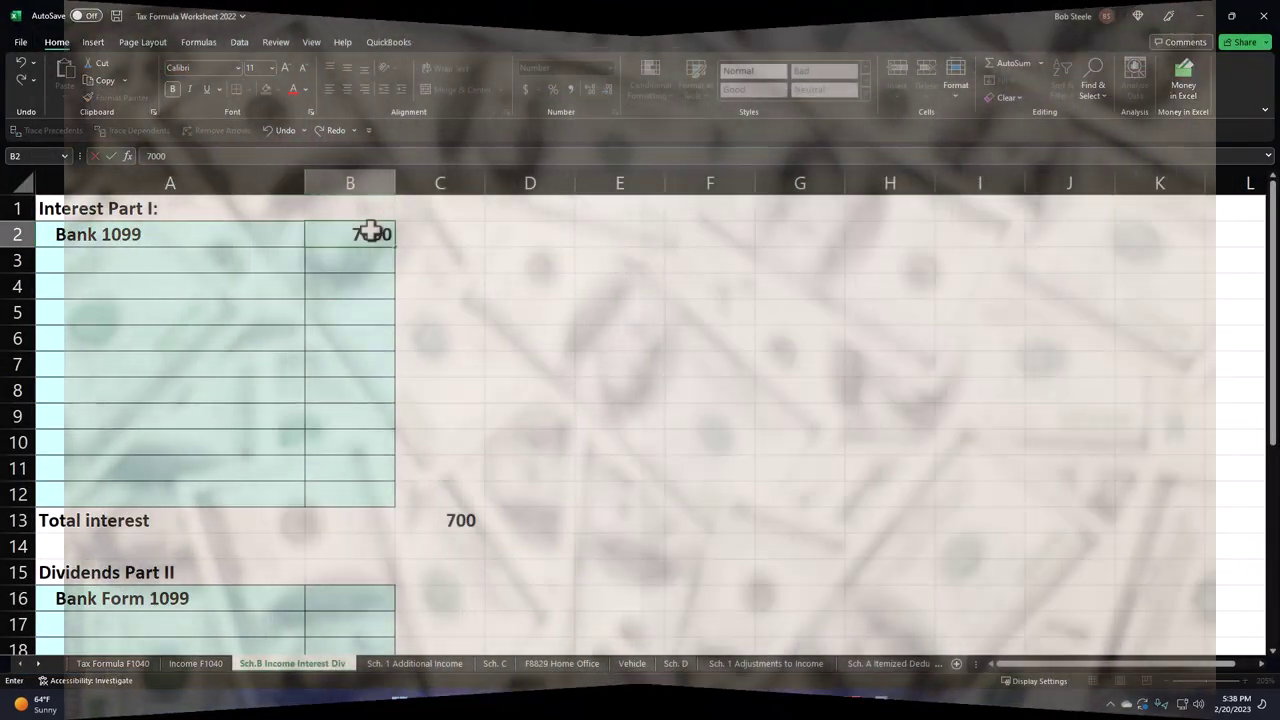
pyautogui.press('Return')
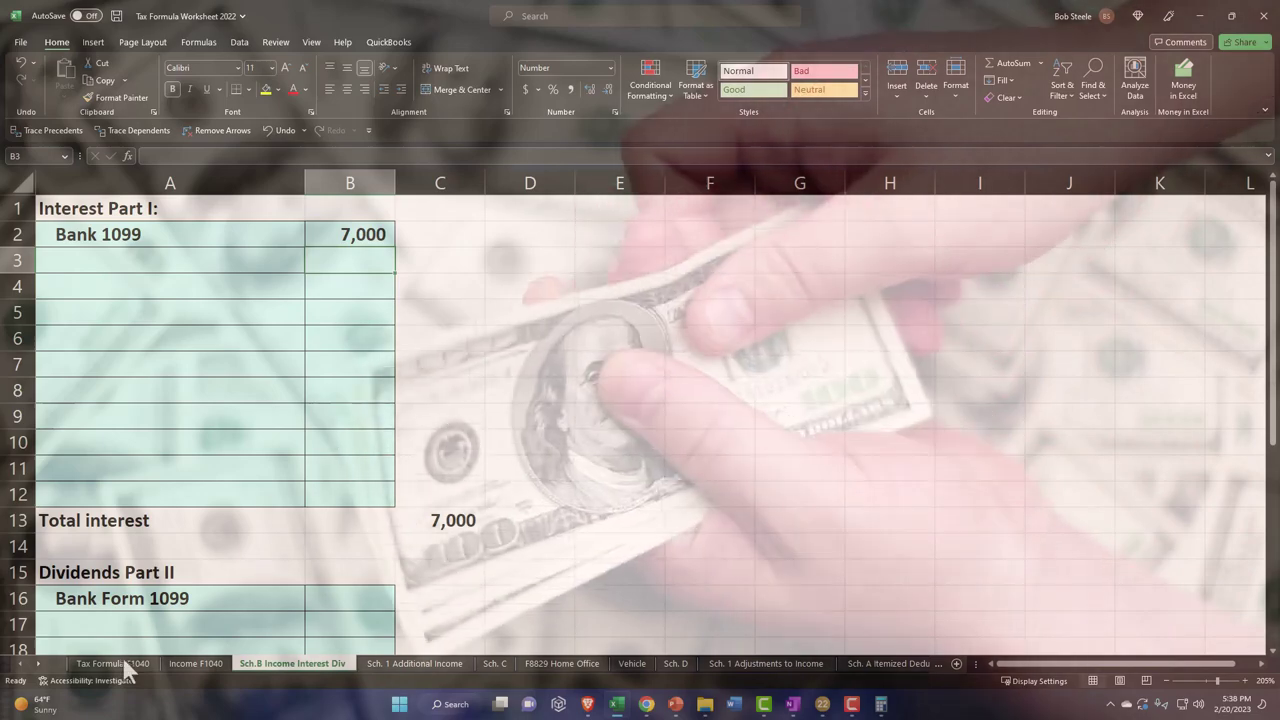
# Compare total income, adjusted gross income, standard deduction and taxable income on the Tax Formula F1040 sheet with Form 1040 page 1 in Lacerte.
pyautogui.click(118, 663)
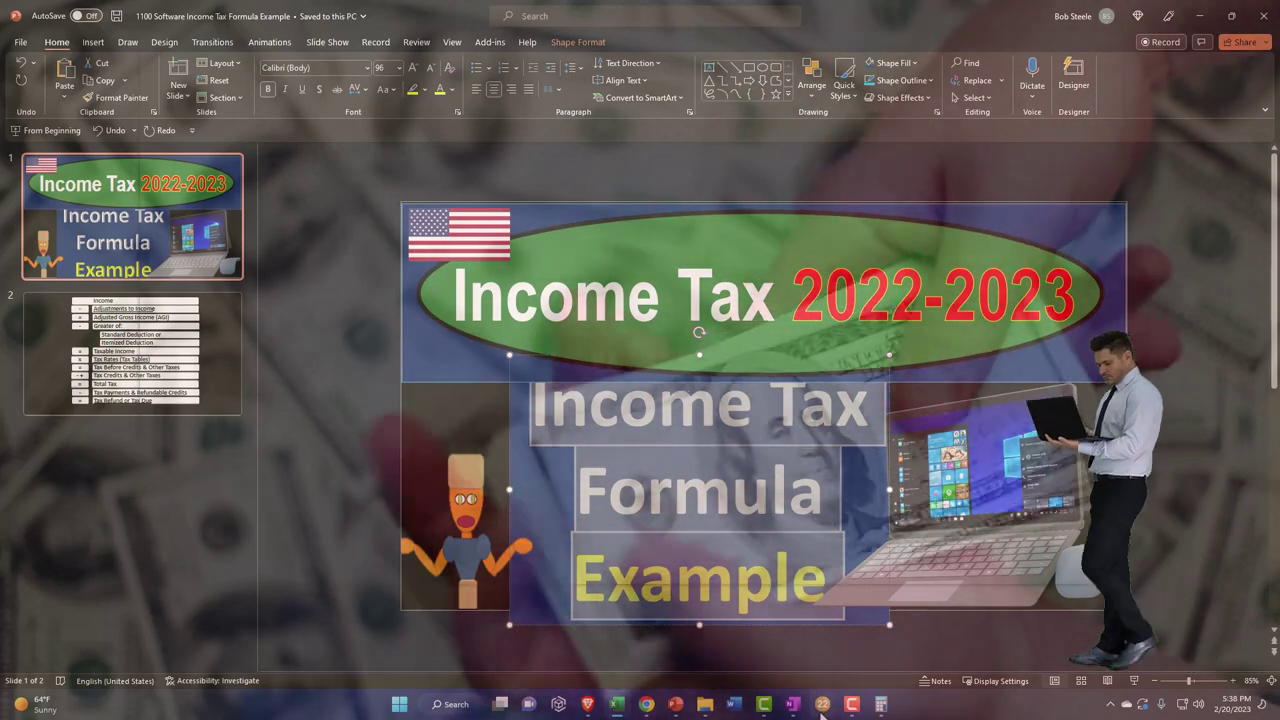
pyautogui.click(822, 704)
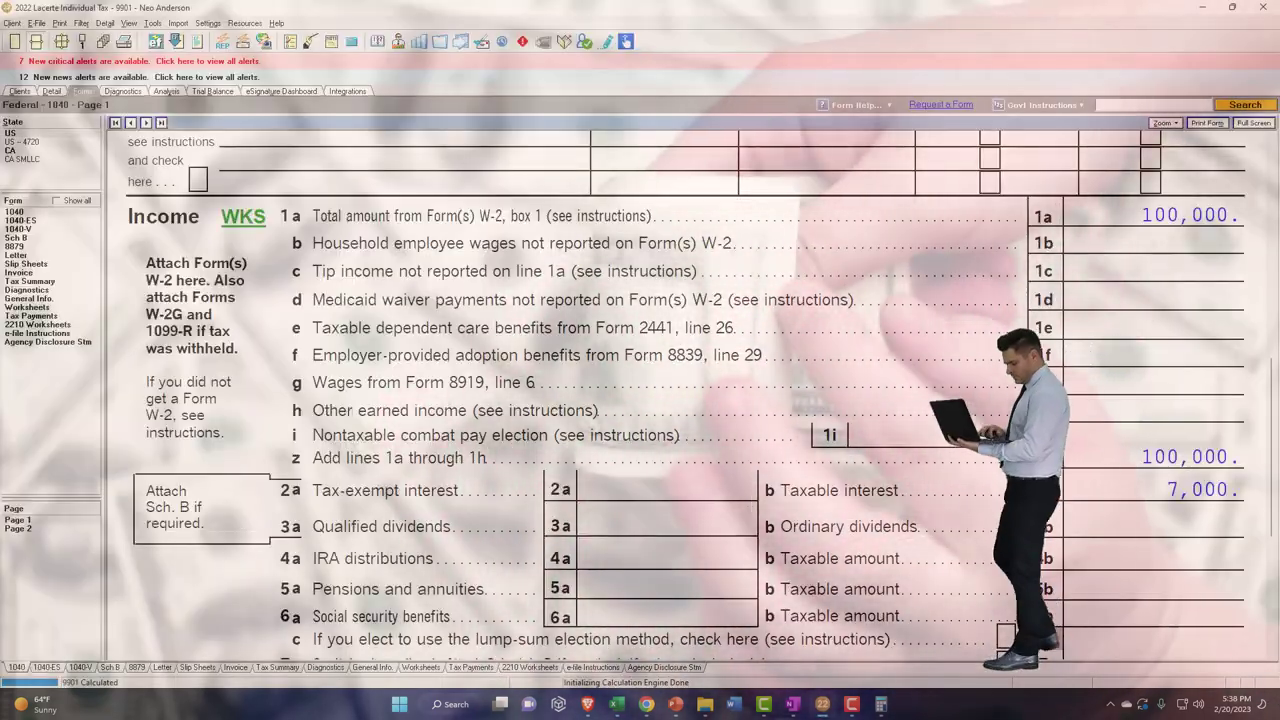
pyautogui.scroll(-2, 1128, 500)
pyautogui.scroll(-1, 1128, 500)
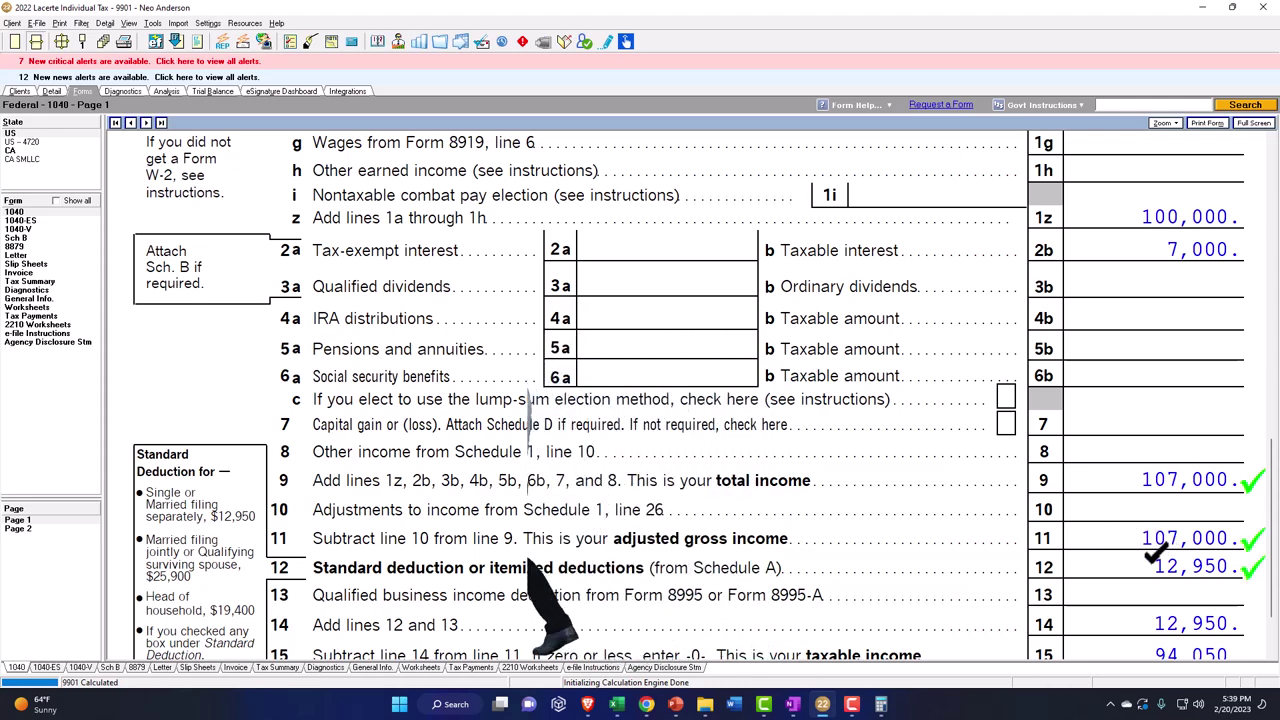
pyautogui.hotkey('alt', 'Tab')
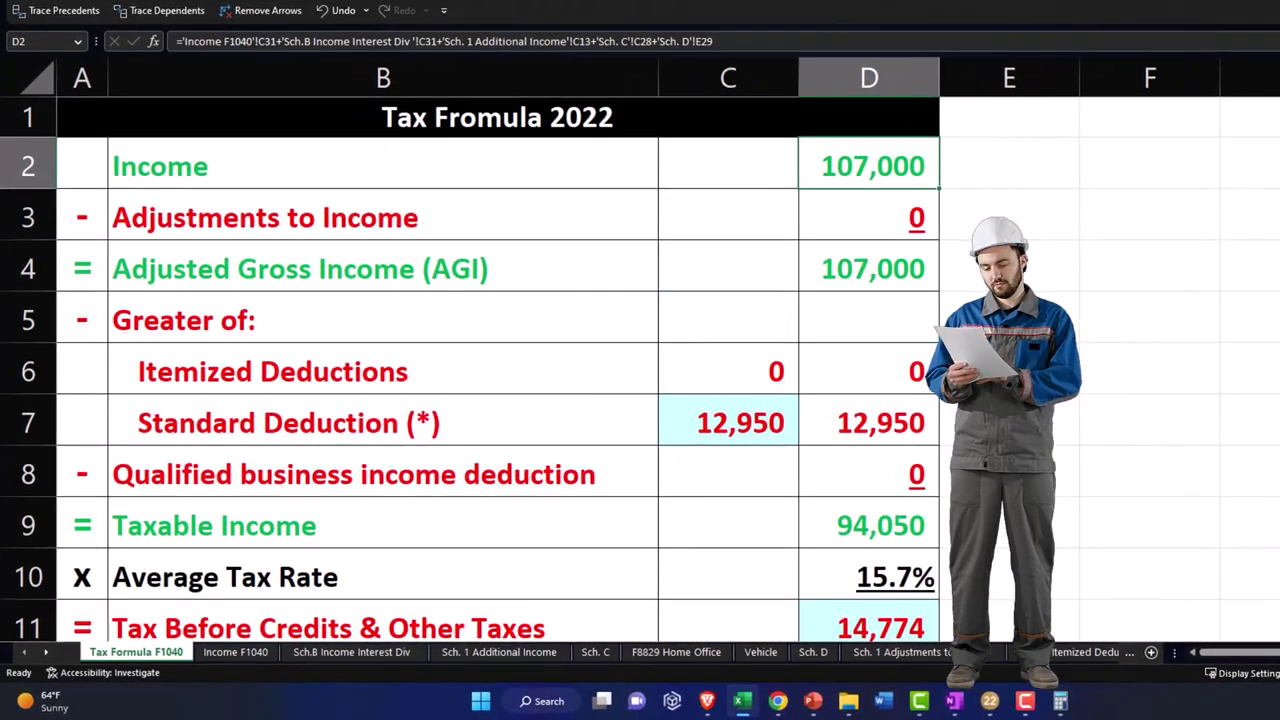
pyautogui.hotkey('alt', 'Tab')
pyautogui.scroll(-3, 1203, 380)
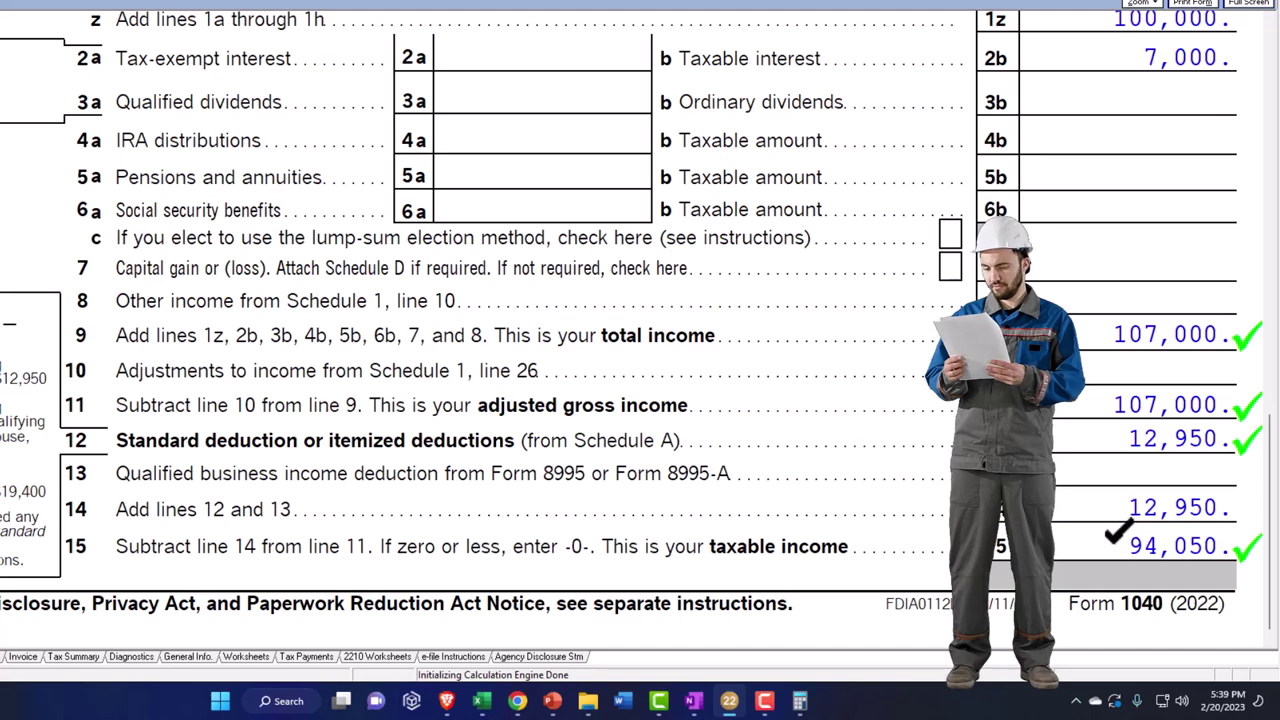
pyautogui.hotkey('alt', 'Tab')
# Look up the line 16 tax on Form 1040 page 2 in Lacerte and enter 16,414 in Excel as Tax Before Credits & Other Taxes in D11.
pyautogui.scroll(-1, 600, 500)
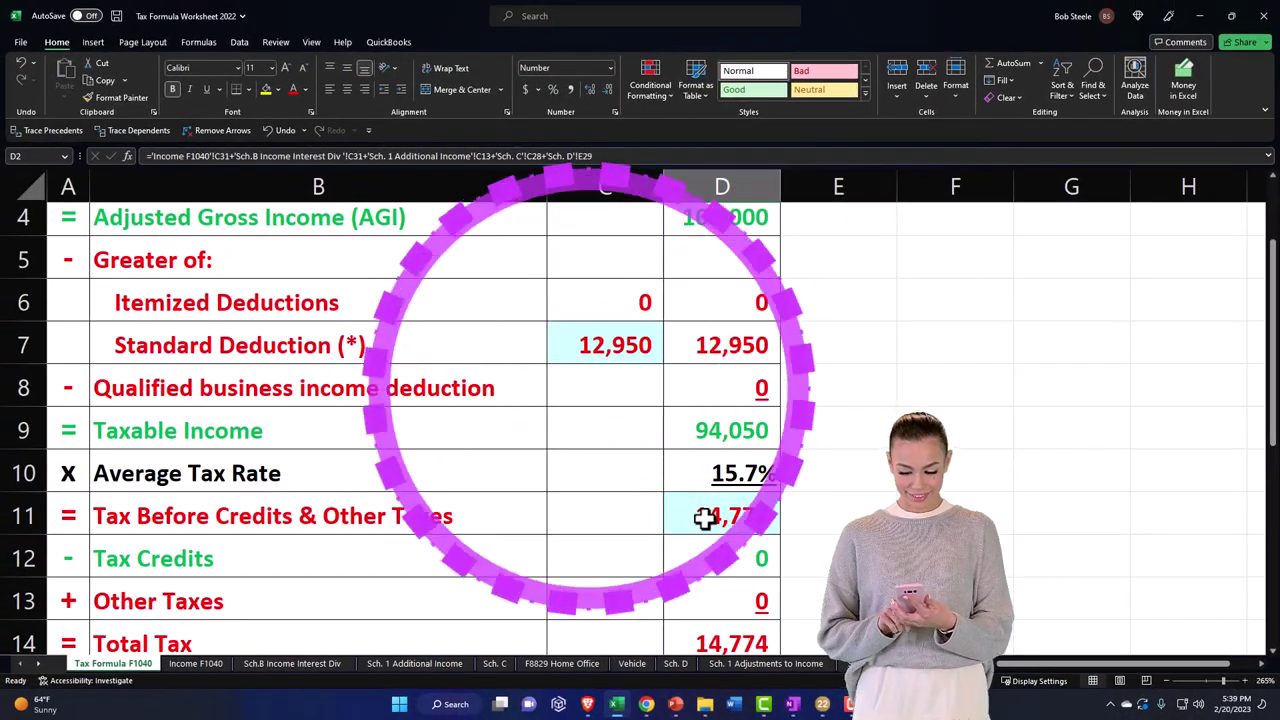
pyautogui.click(706, 524)
pyautogui.hotkey('alt', 'Tab')
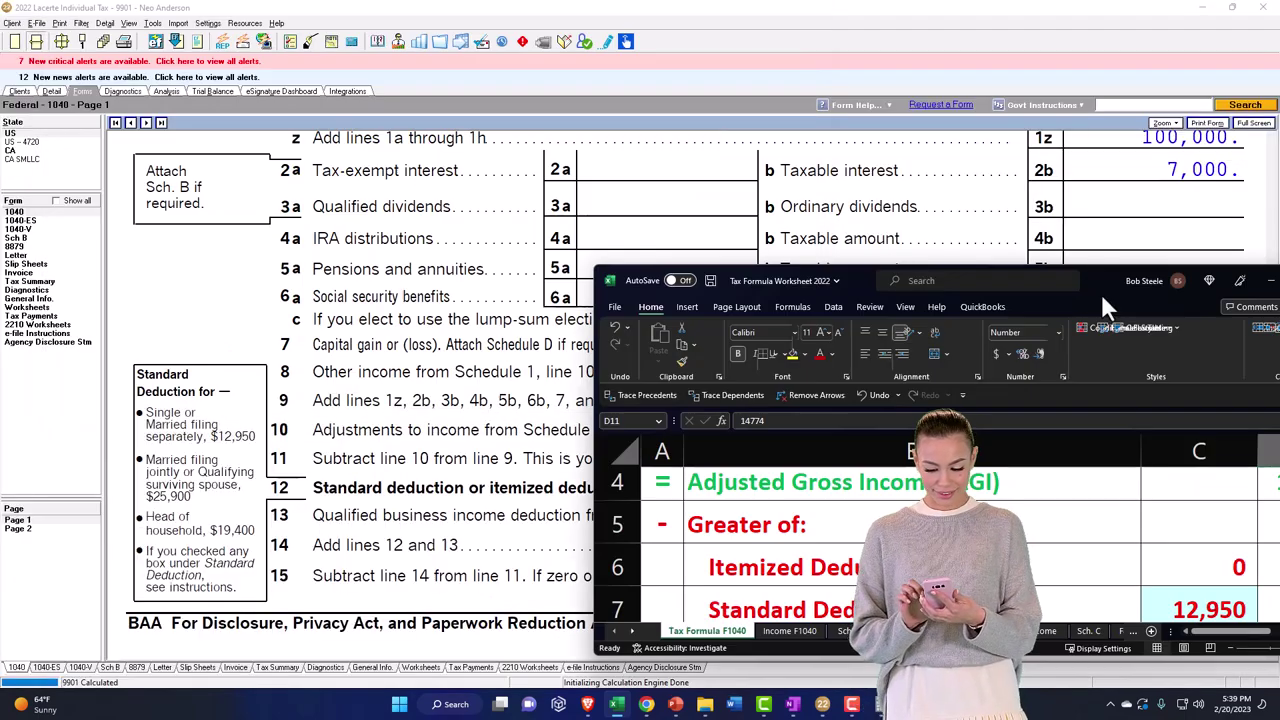
pyautogui.click(47, 529)
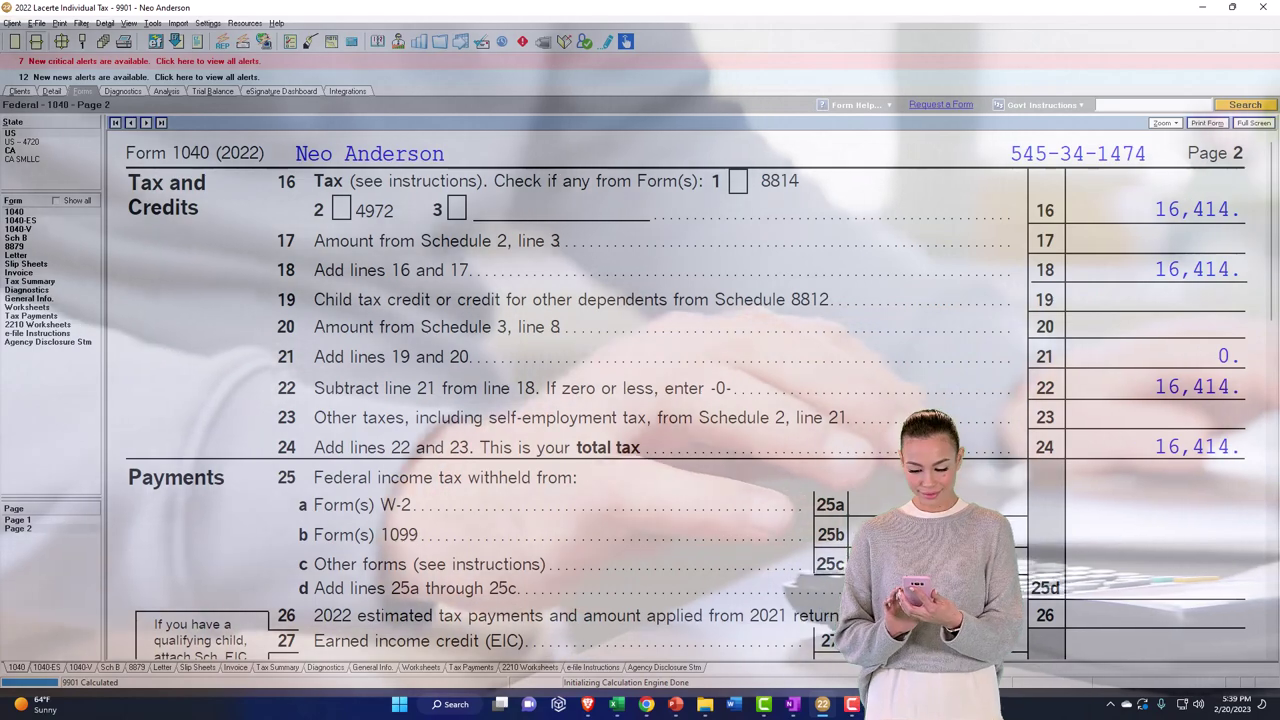
pyautogui.hotkey('alt', 'Tab')
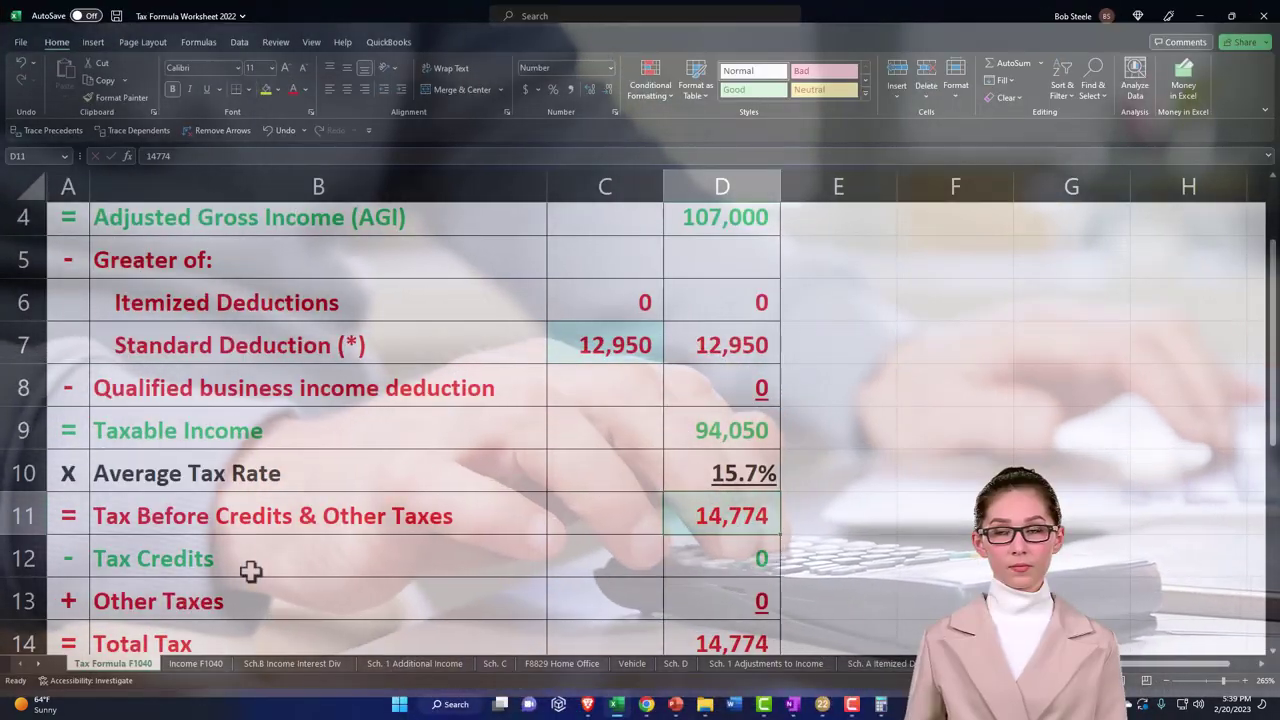
pyautogui.write('16,414')
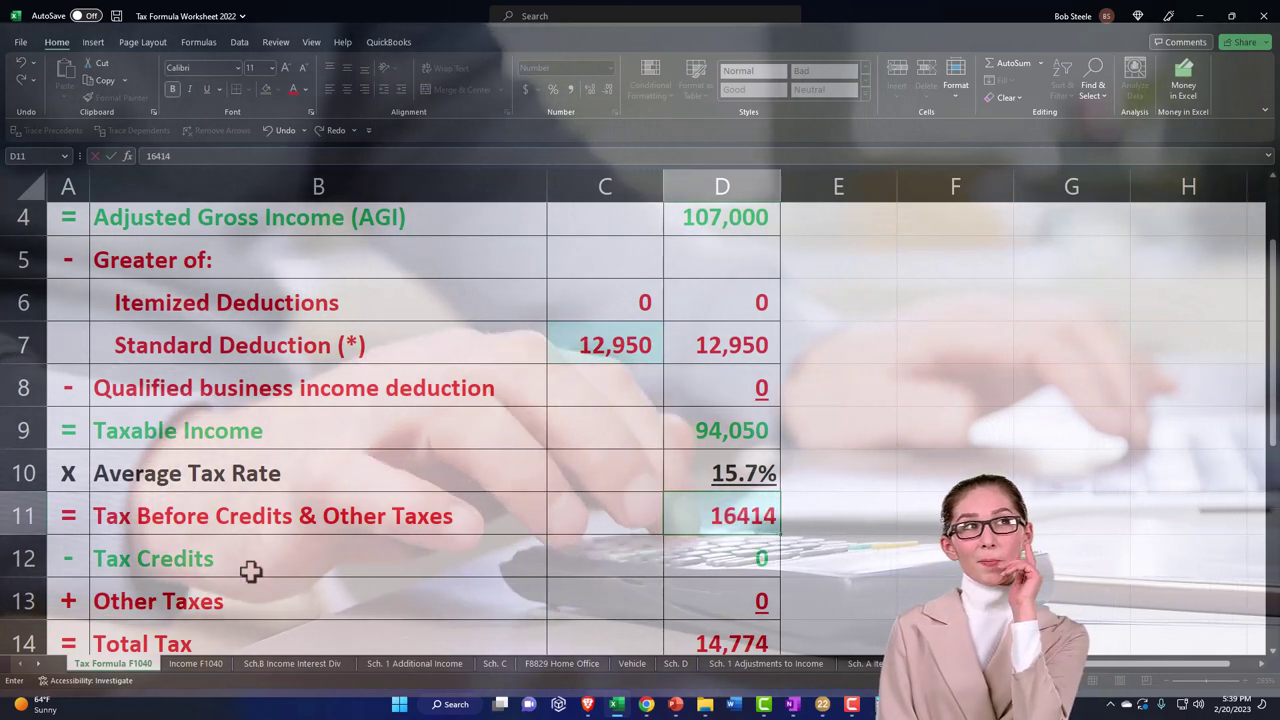
pyautogui.press('Return')
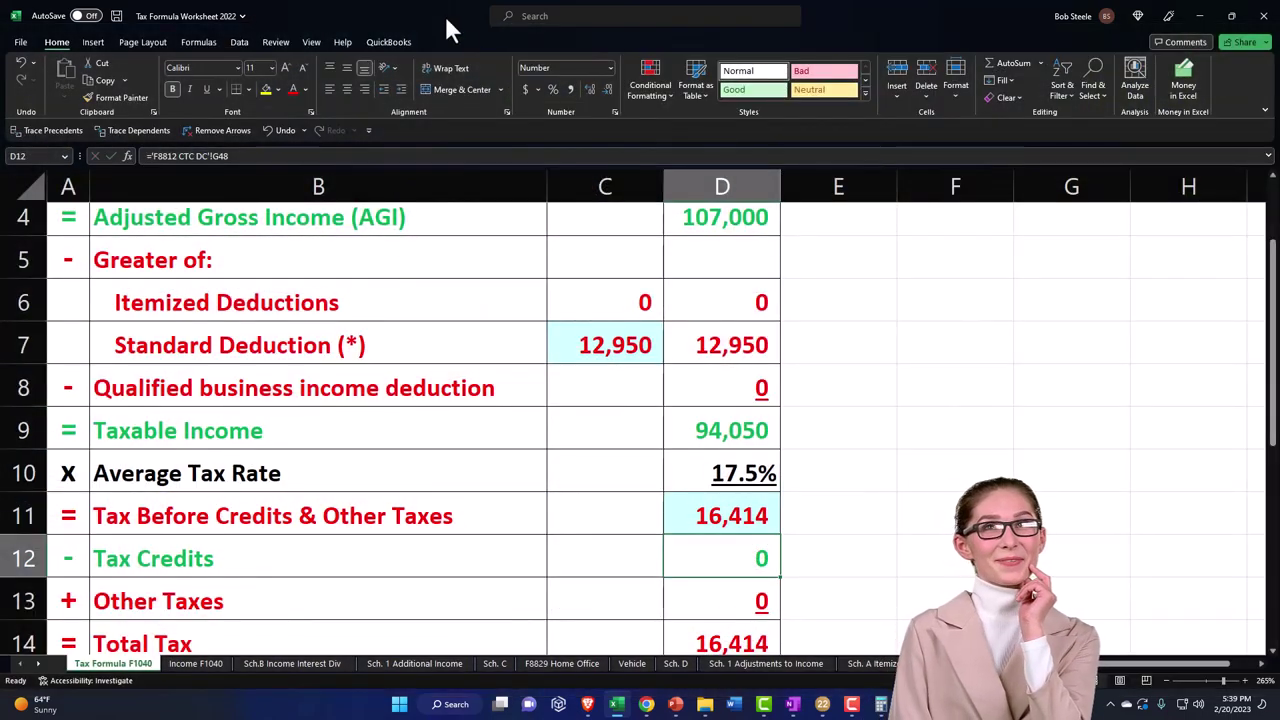
# Switch to Lacerte and review the credits, total tax, payments and amount owed on the federal Tax Summary.
pyautogui.hotkey('alt', 'Tab')
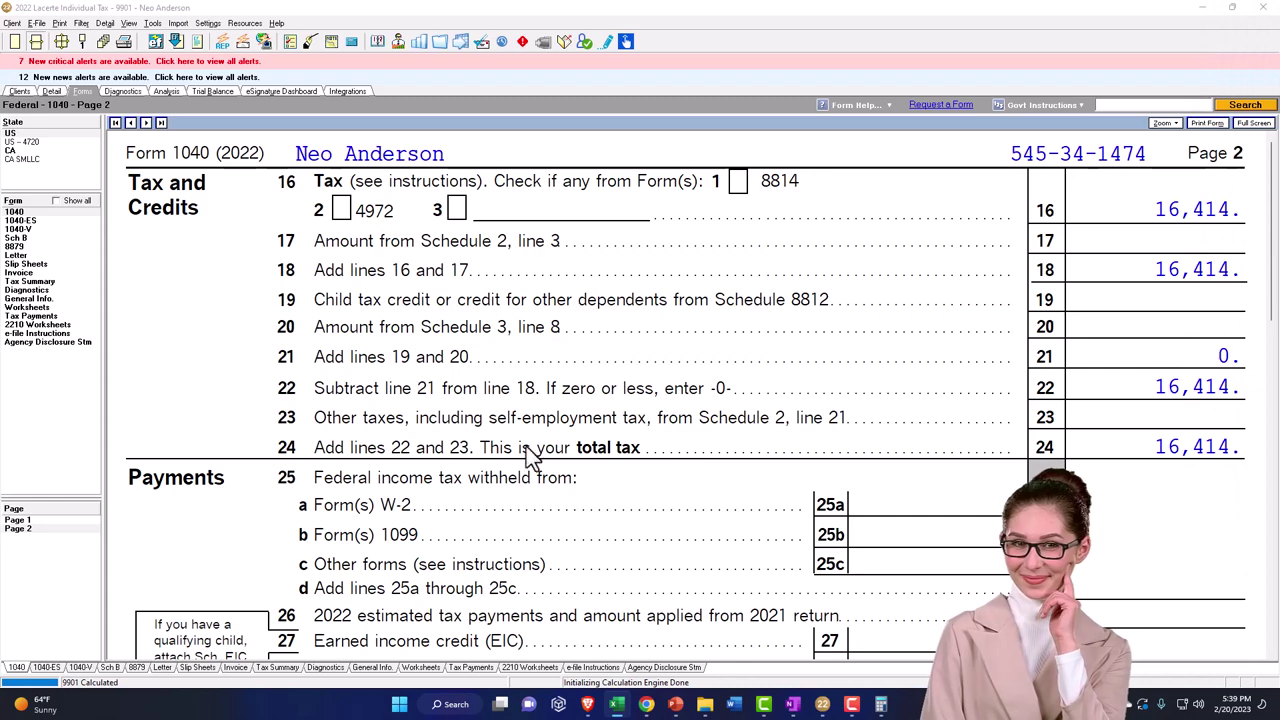
pyautogui.click(57, 283)
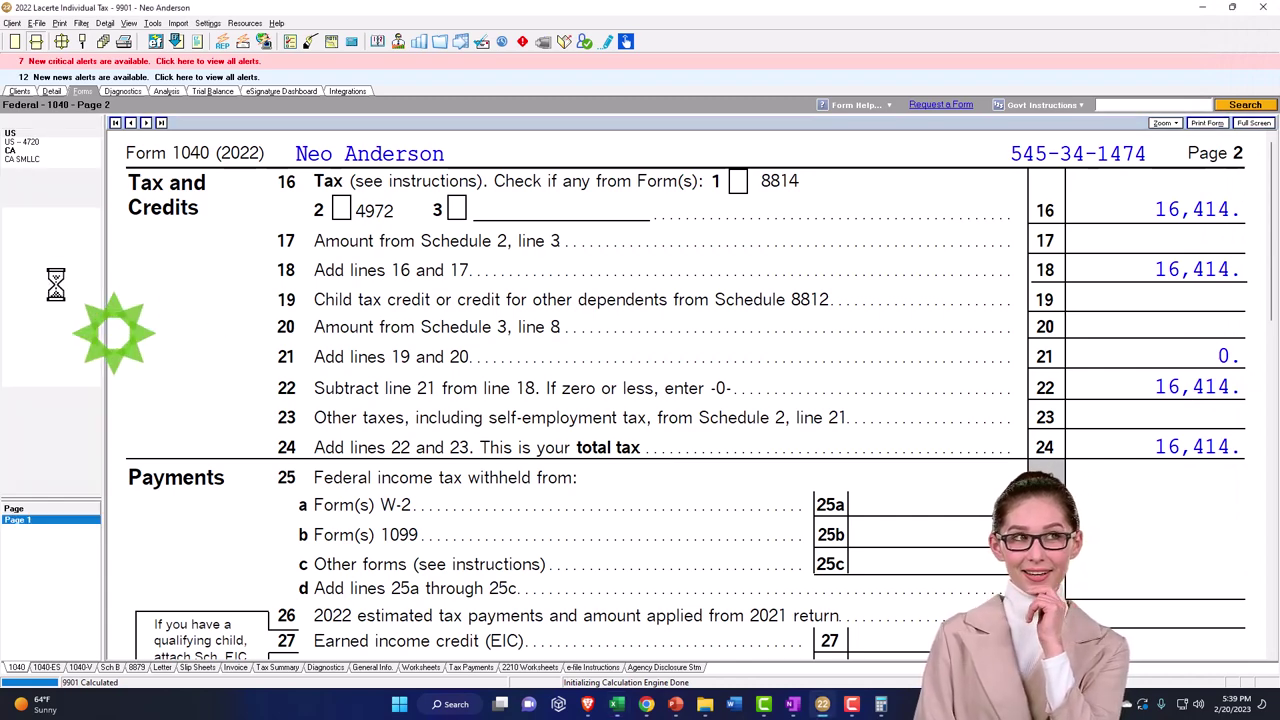
pyautogui.scroll(-5, 570, 490)
pyautogui.scroll(-3, 571, 491)
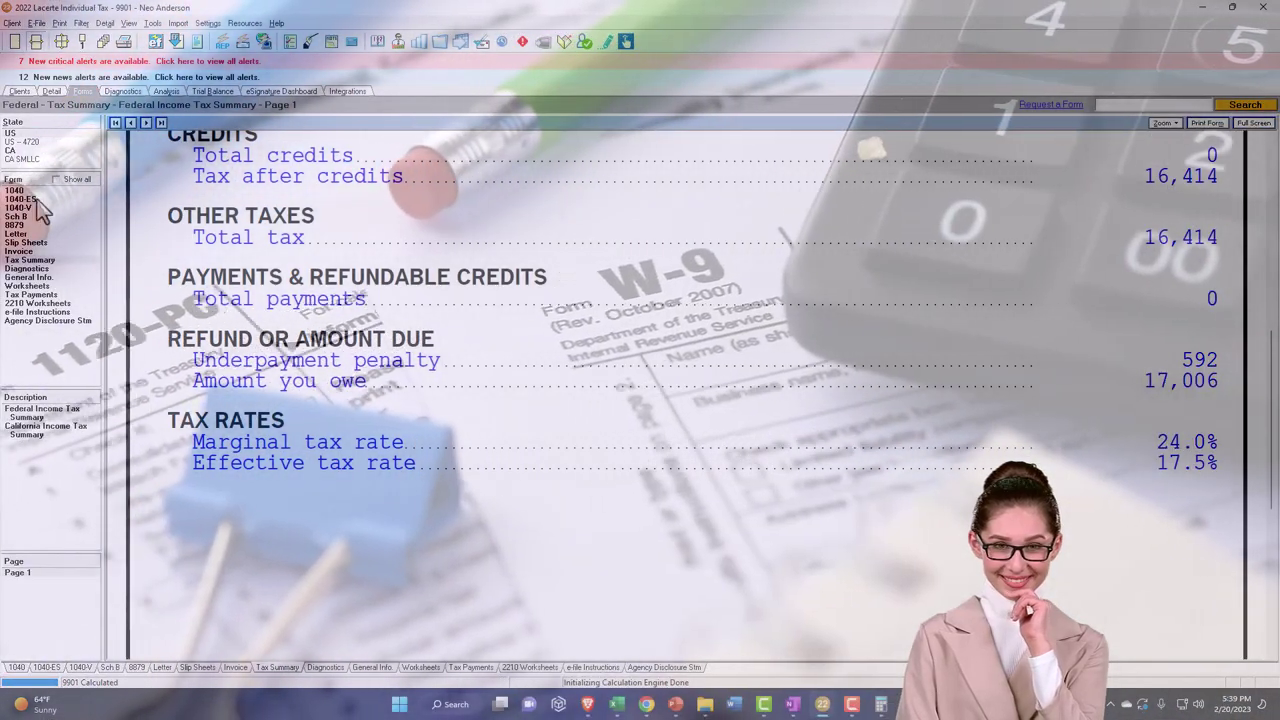
# Reopen Form 1040 page 1 and examine the income lines down to Adjustments to income from Schedule 1, line 26.
pyautogui.click(14, 190)
pyautogui.scroll(-3, 460, 430)
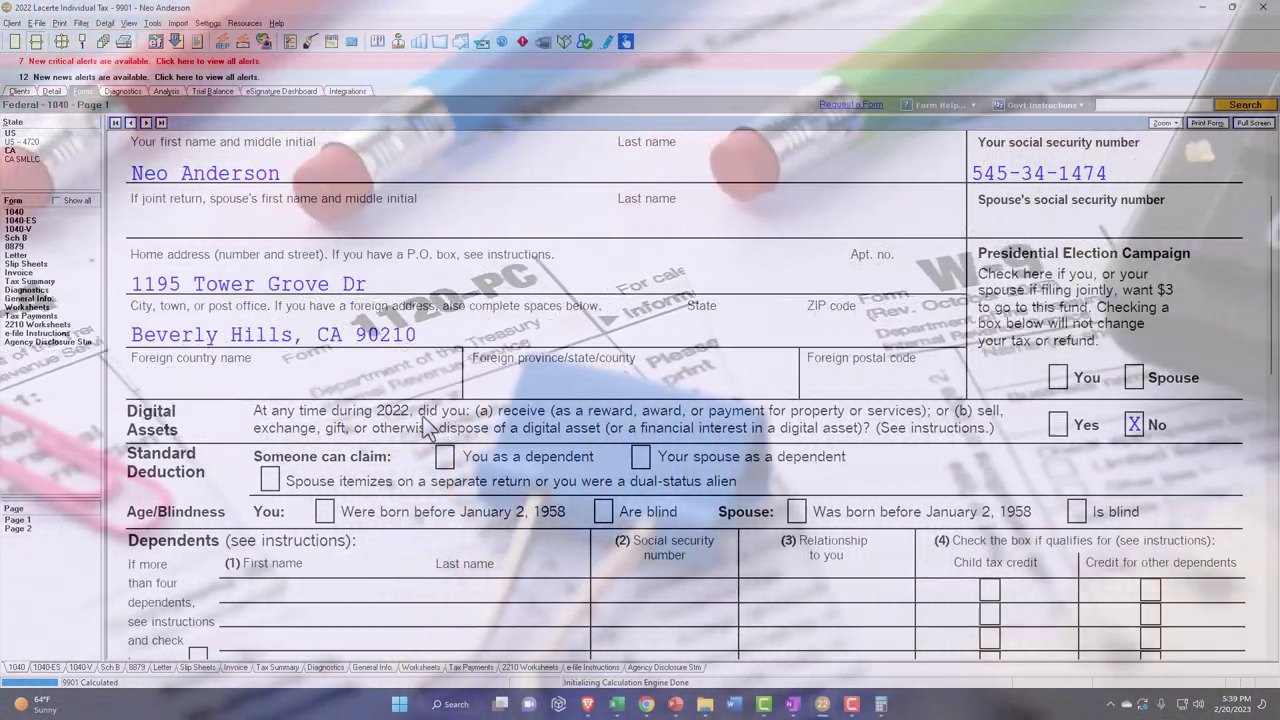
pyautogui.scroll(-10, 430, 420)
pyautogui.scroll(-2, 423, 416)
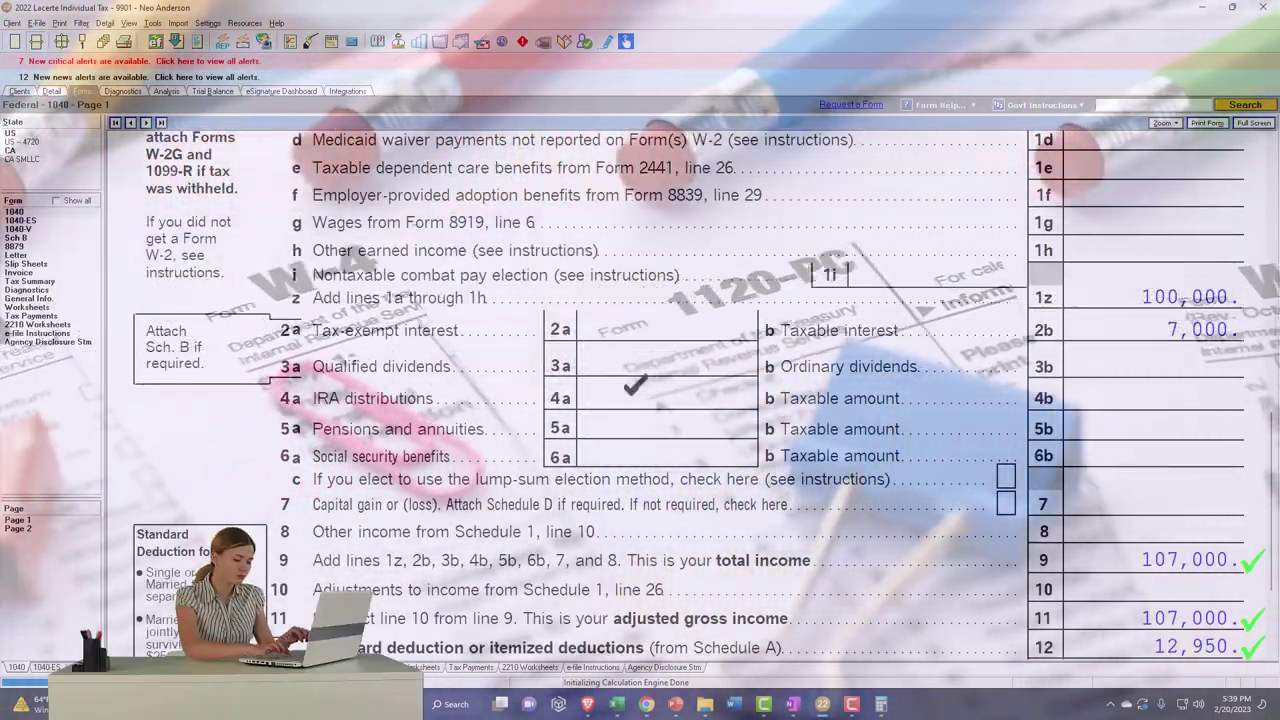
pyautogui.scroll(-2, 635, 385)
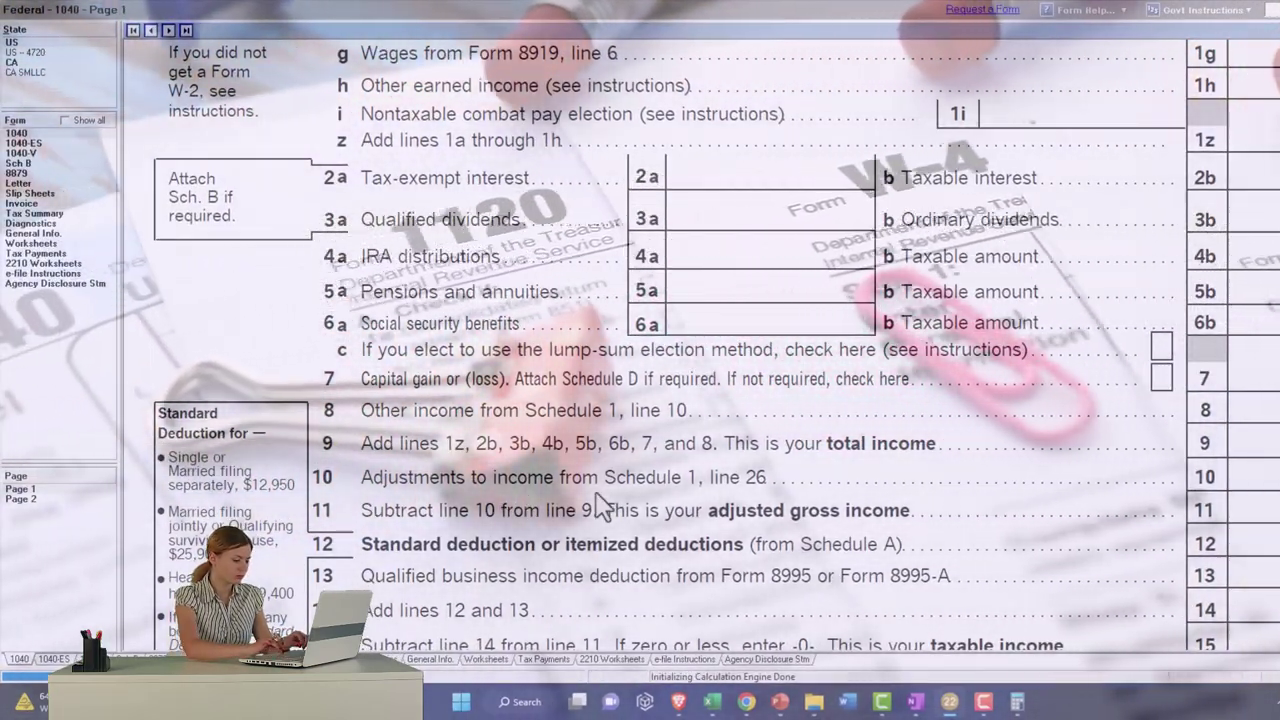
# List all available forms and examine the Part I Additional Income lines on Schedule 1.
pyautogui.click(64, 120)
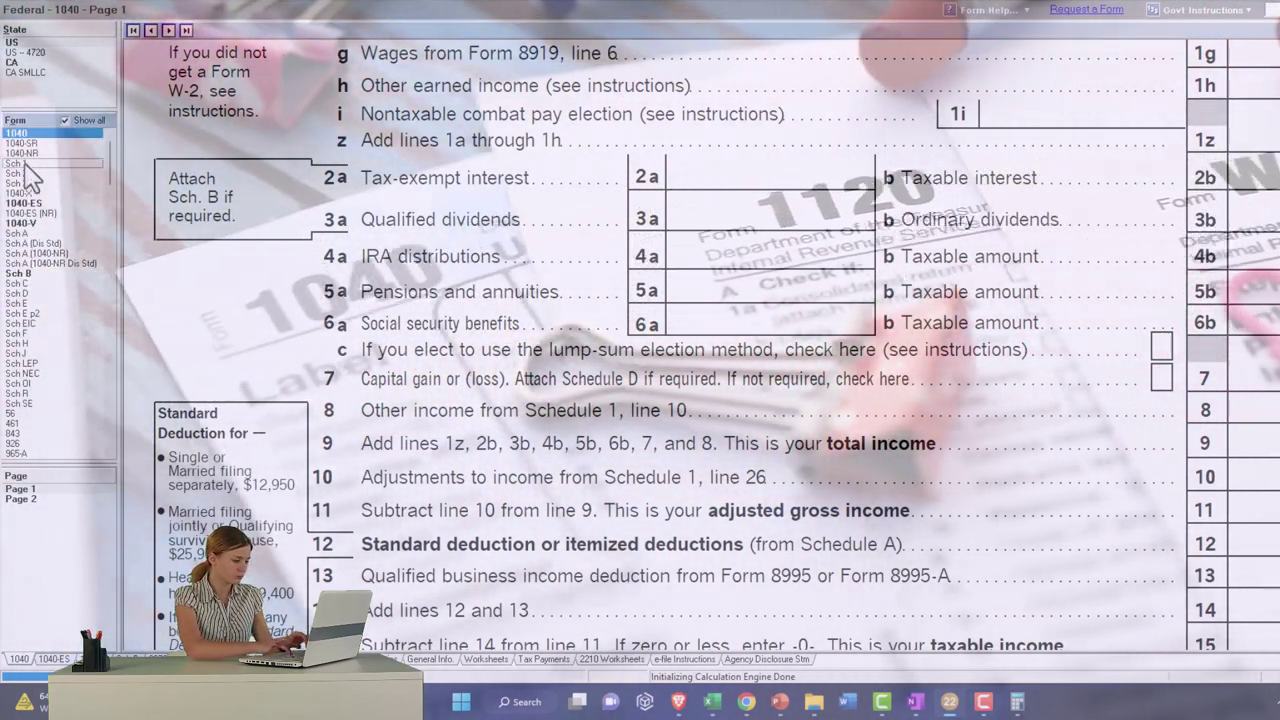
pyautogui.click(28, 163)
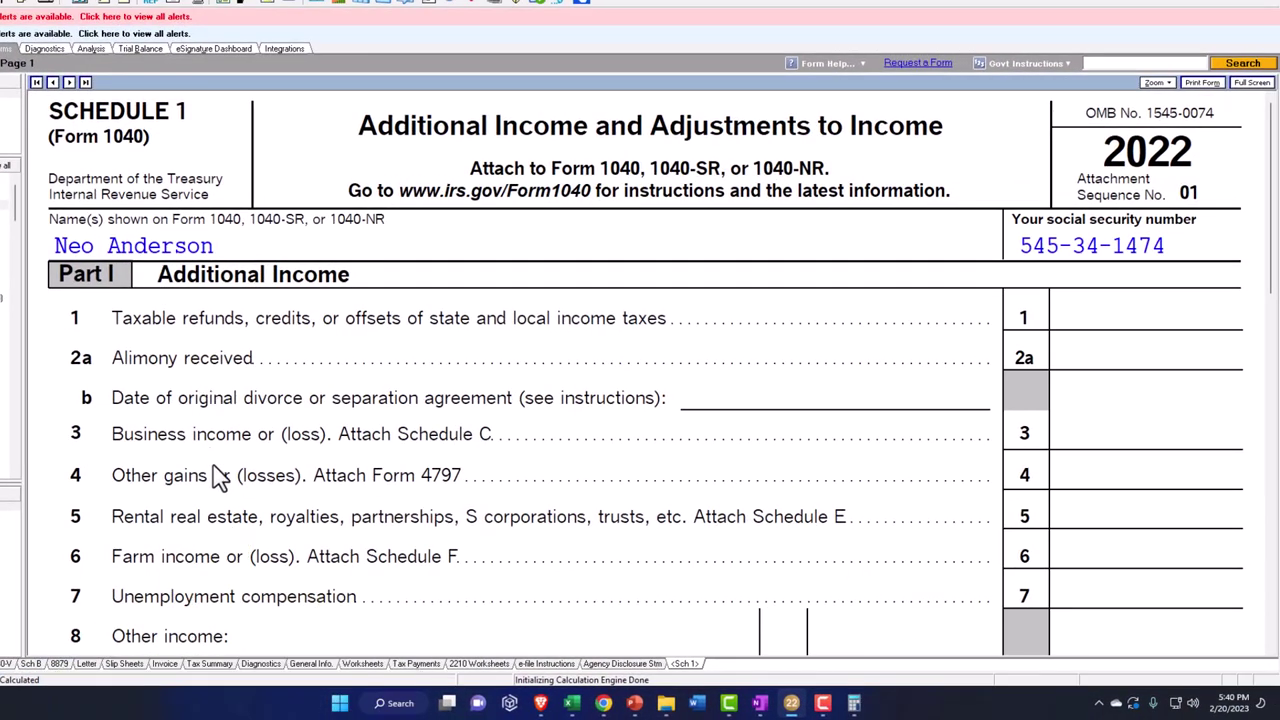
pyautogui.scroll(-1, 215, 477)
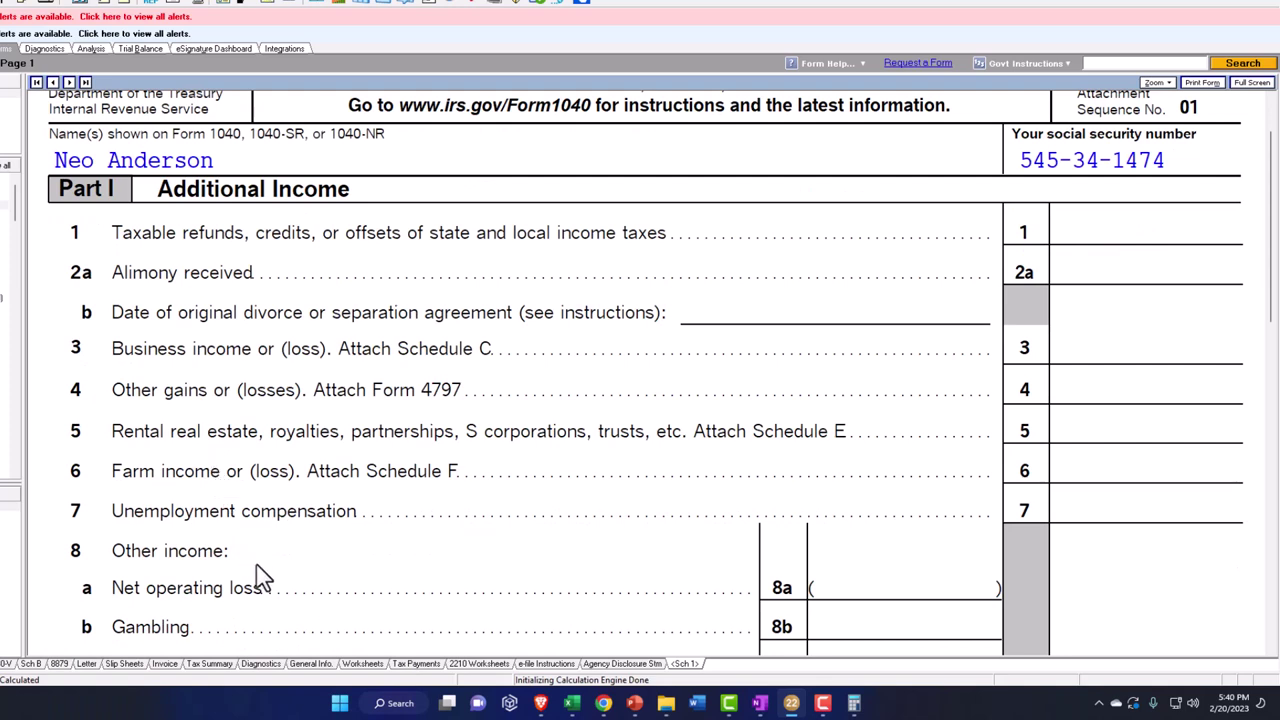
pyautogui.scroll(-2, 258, 578)
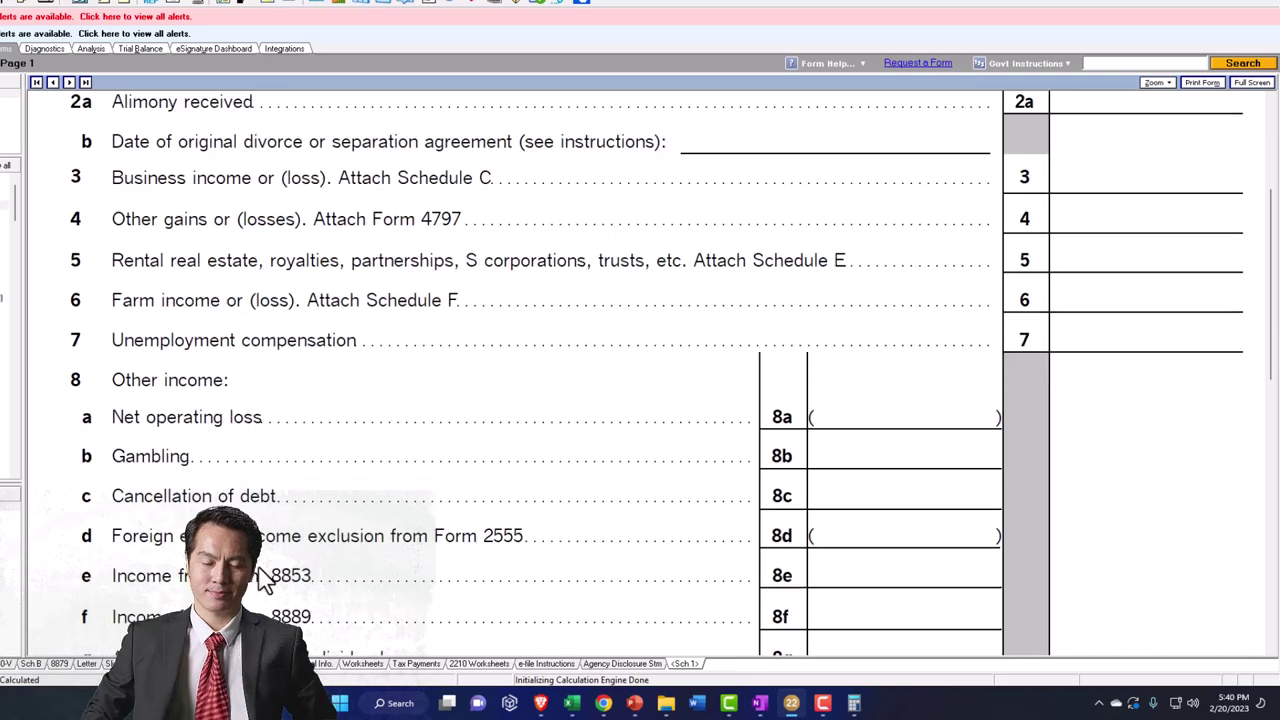
pyautogui.scroll(-1, 262, 578)
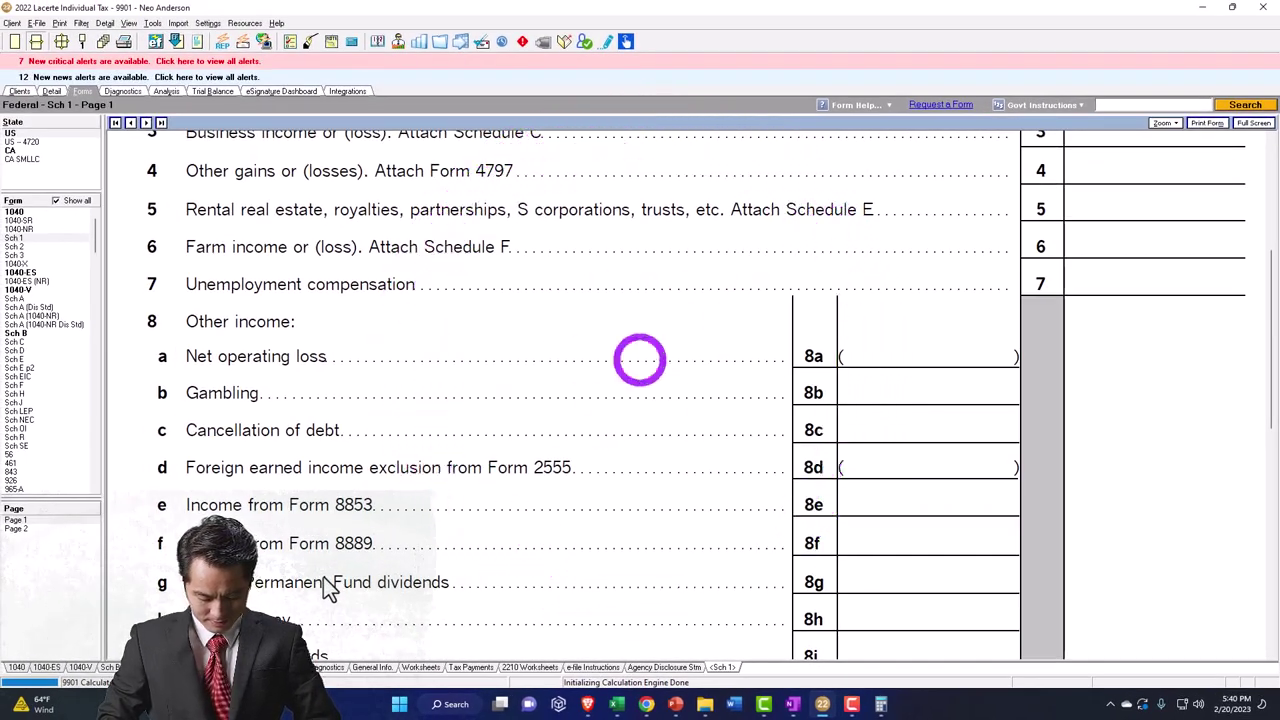
pyautogui.scroll(2, 323, 577)
# Add a 6,000 IRA deduction through the input for Schedule 1 line 20 and check the Part II adjustments down to line 26.
pyautogui.click(31, 530)
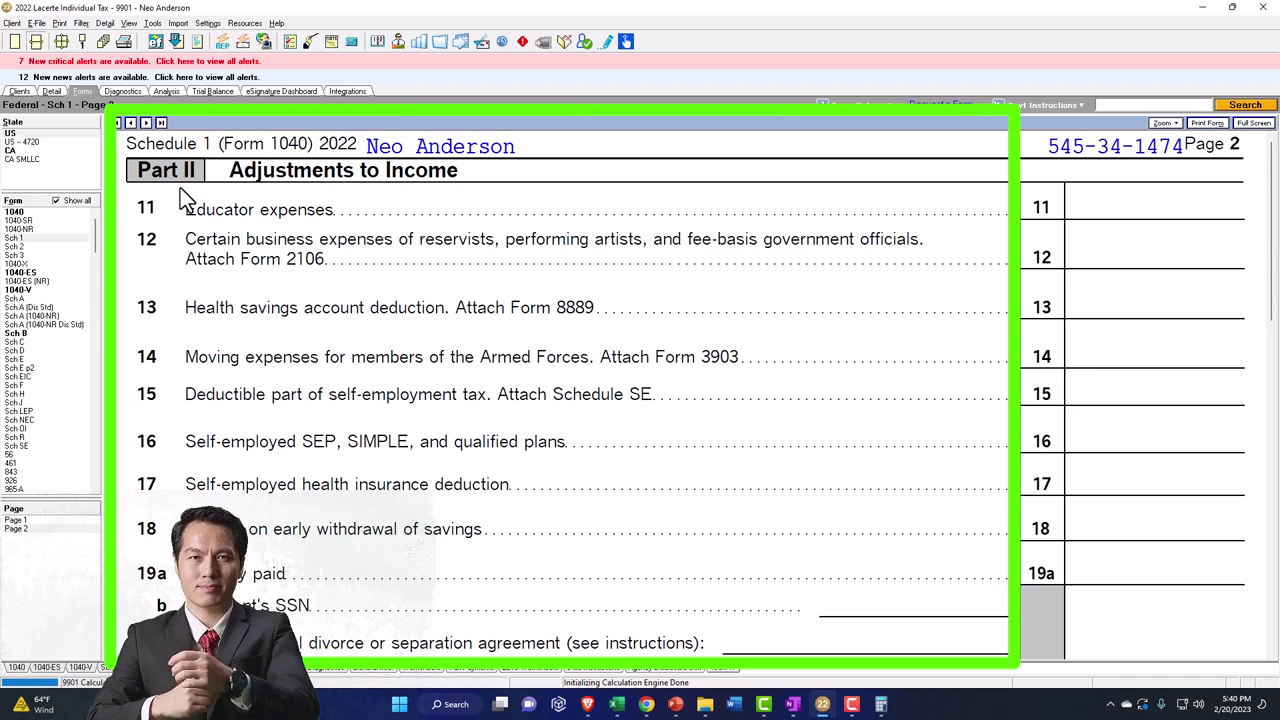
pyautogui.scroll(-3, 182, 198)
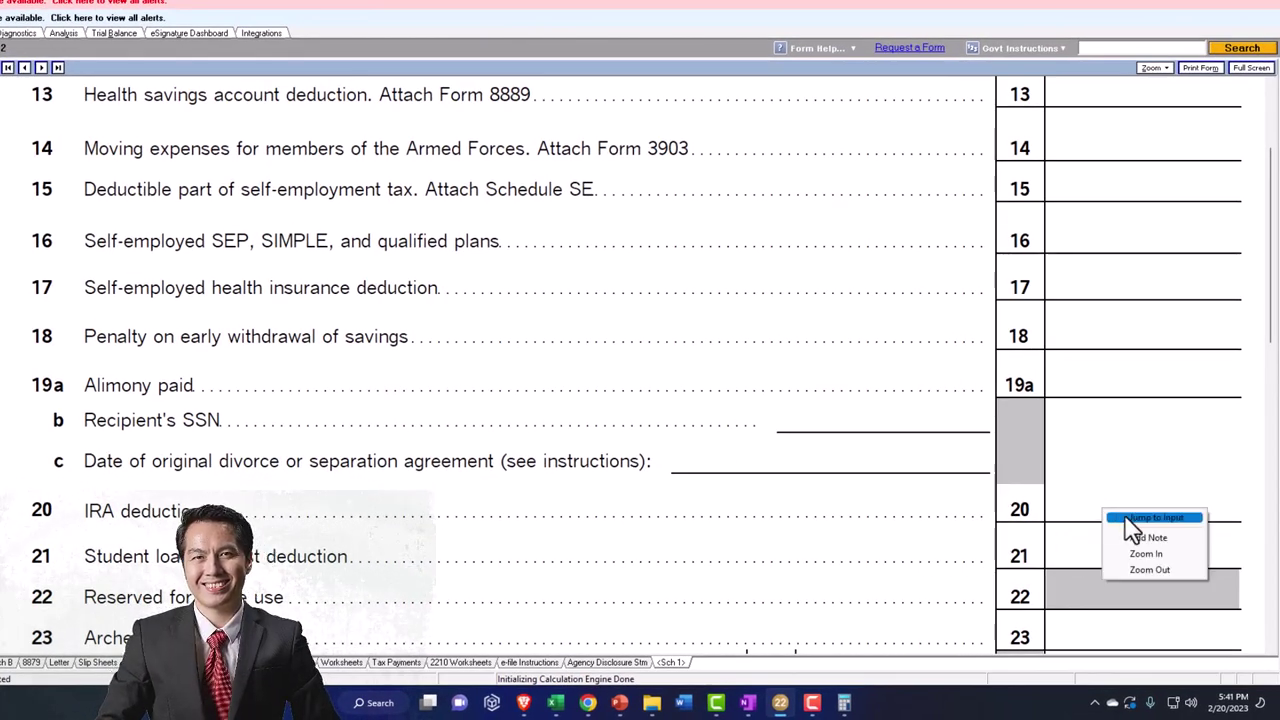
pyautogui.click(1128, 520)
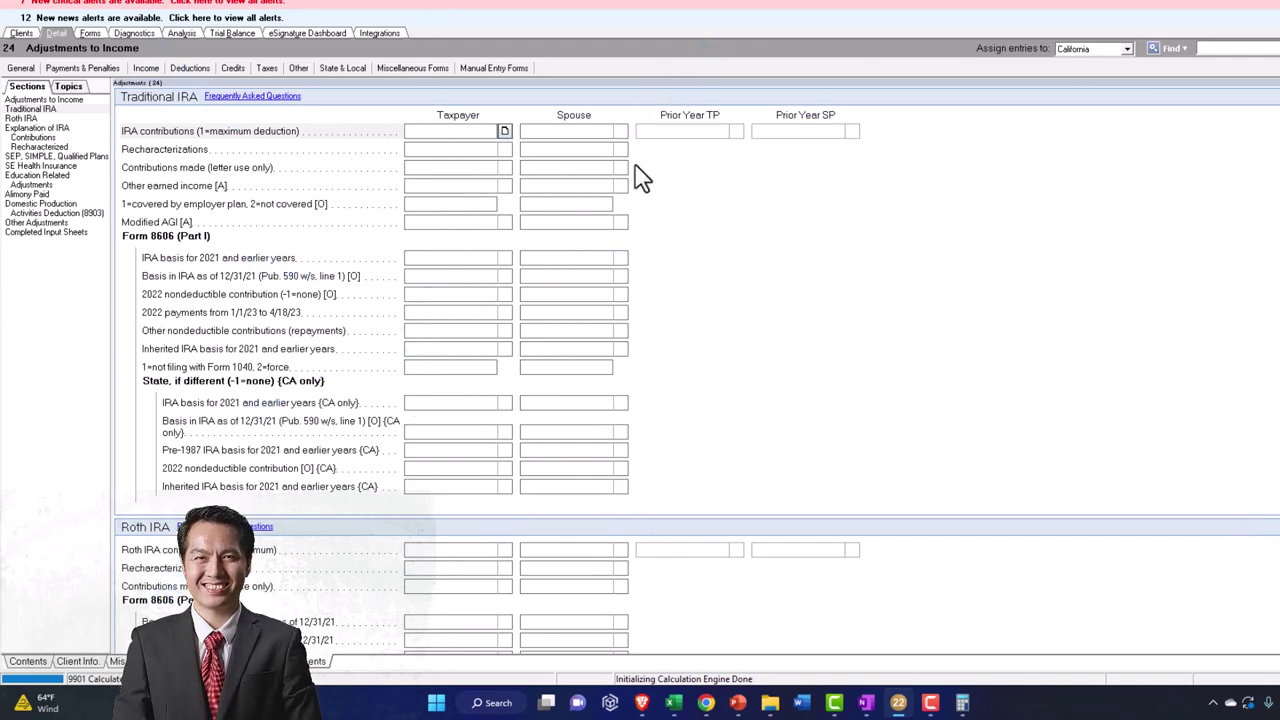
pyautogui.click(88, 34)
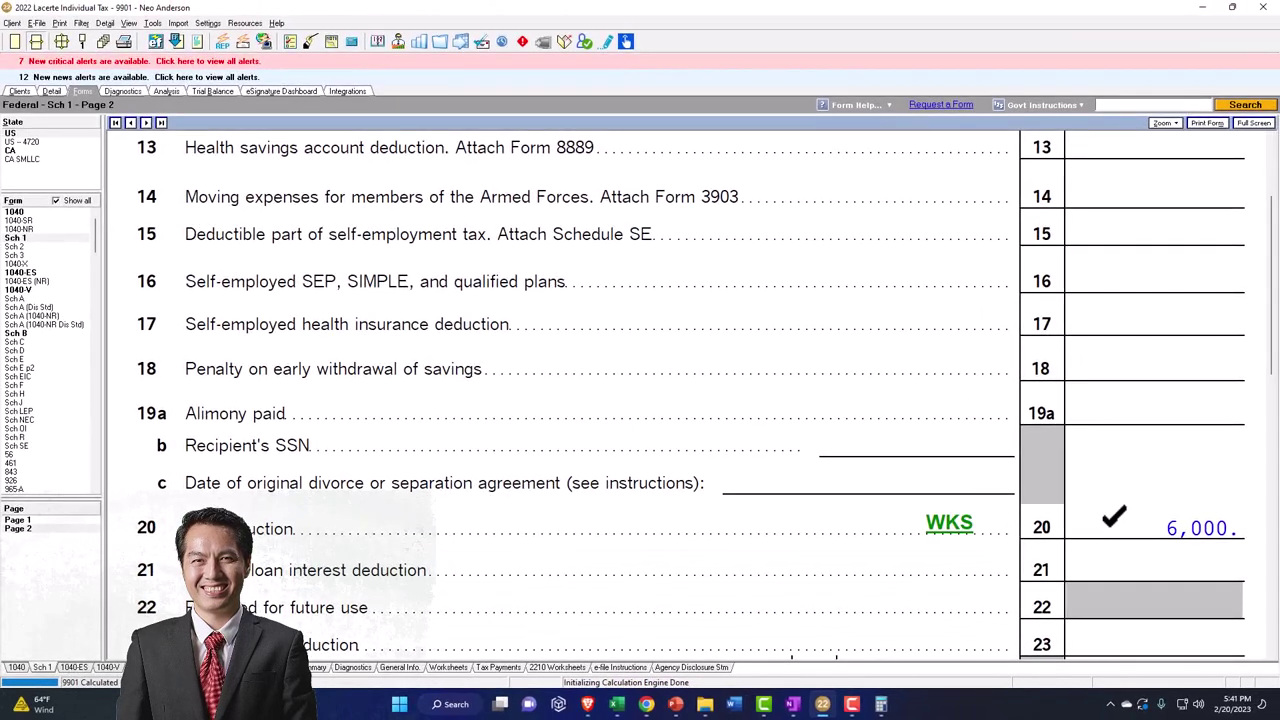
pyautogui.scroll(-5, 1116, 536)
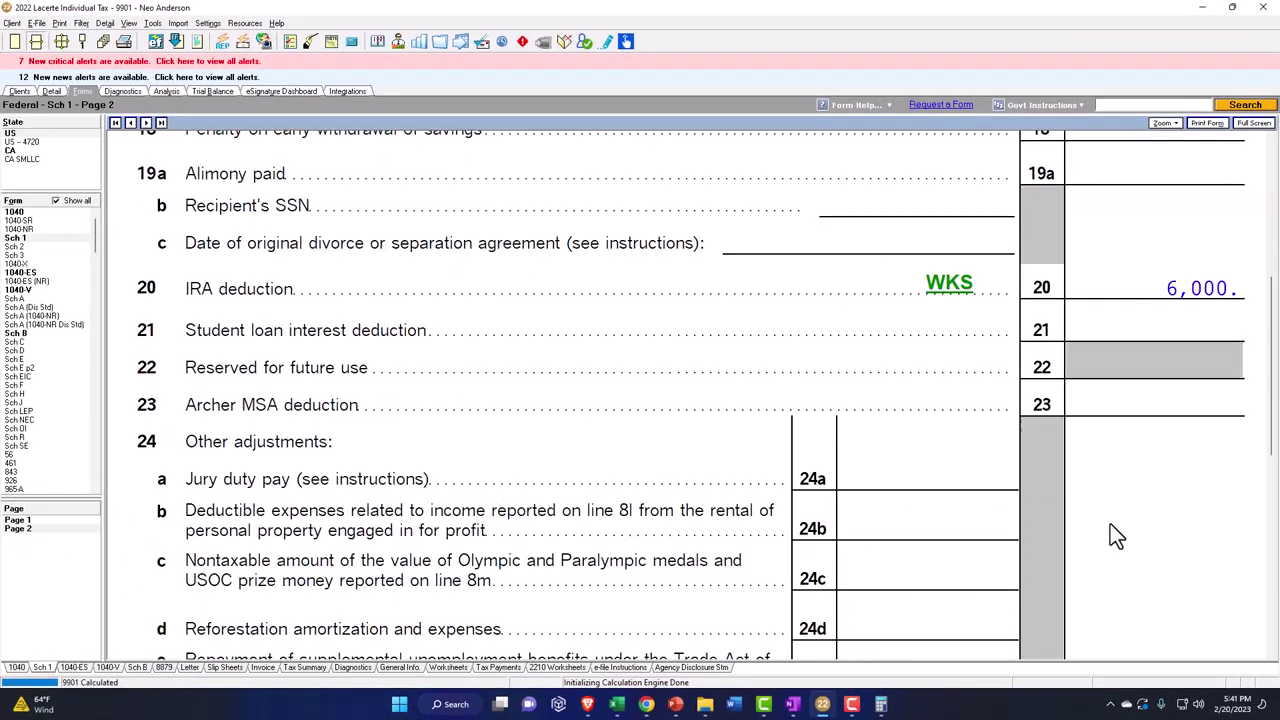
pyautogui.scroll(-5, 1116, 536)
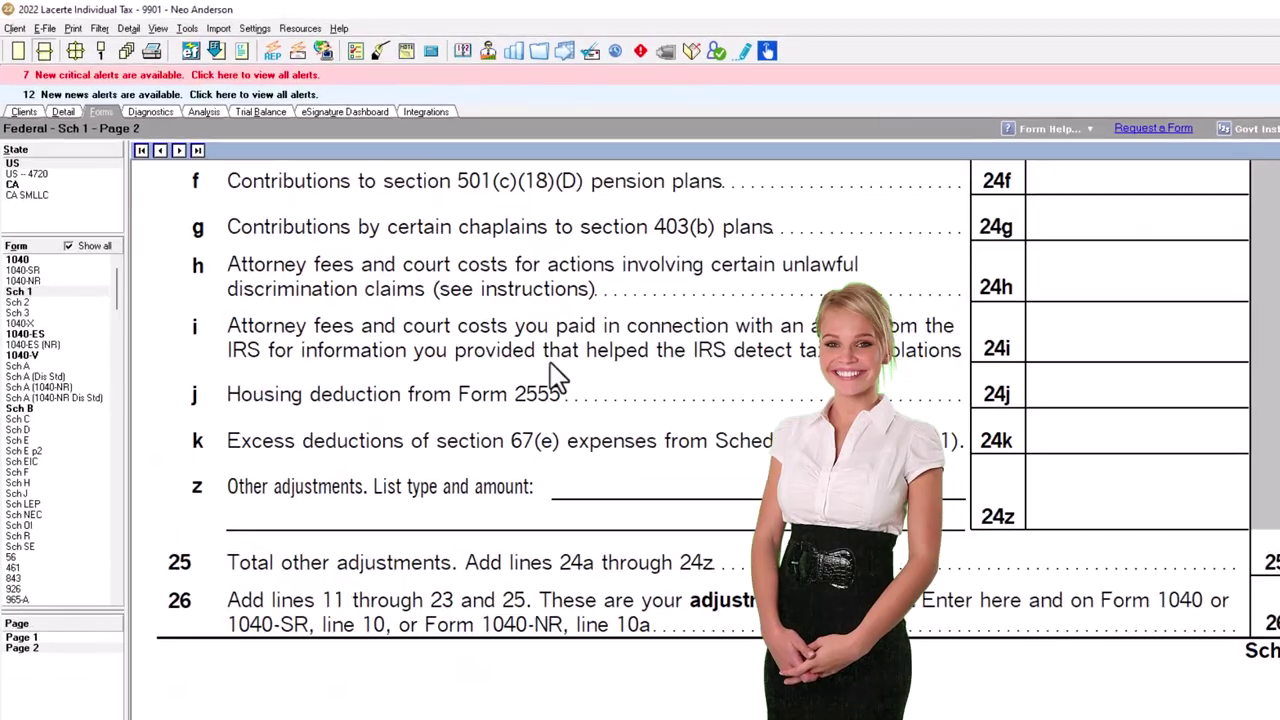
# Reopen Form 1040 page 1 in Lacerte and examine the income, adjustments and taxable income lines.
pyautogui.click(38, 266)
pyautogui.scroll(-5, 508, 343)
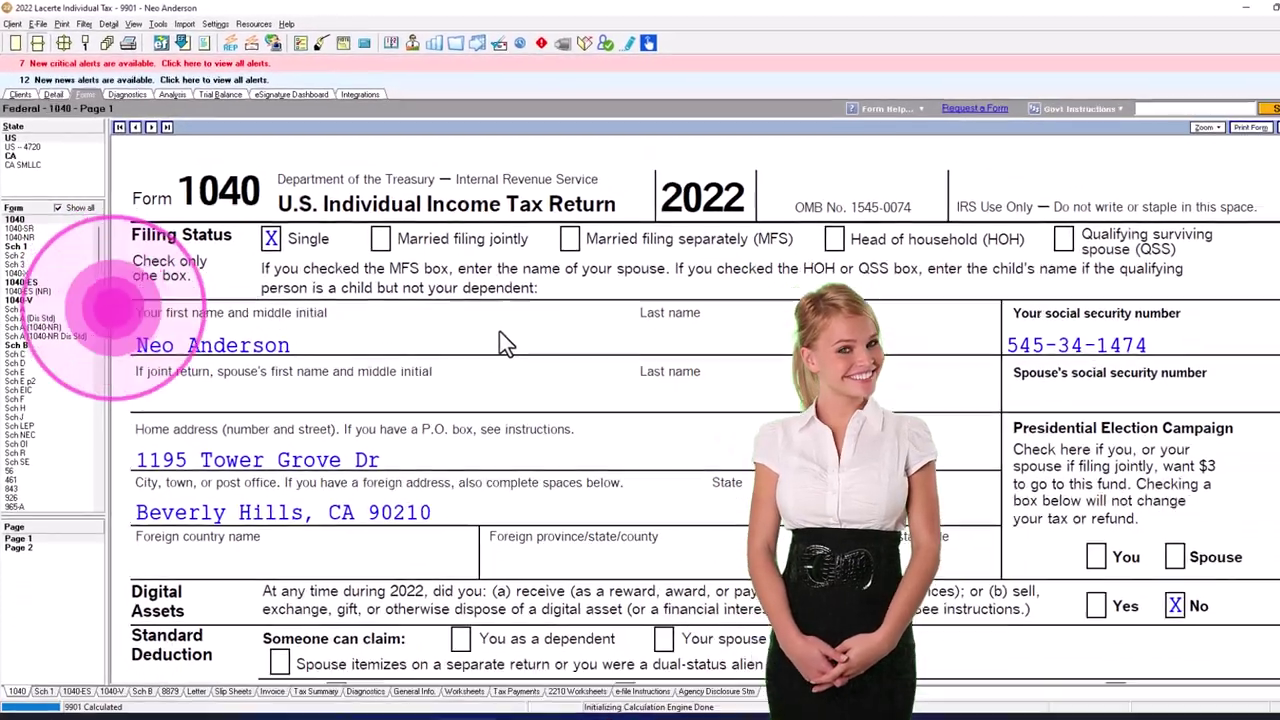
pyautogui.scroll(-5, 484, 320)
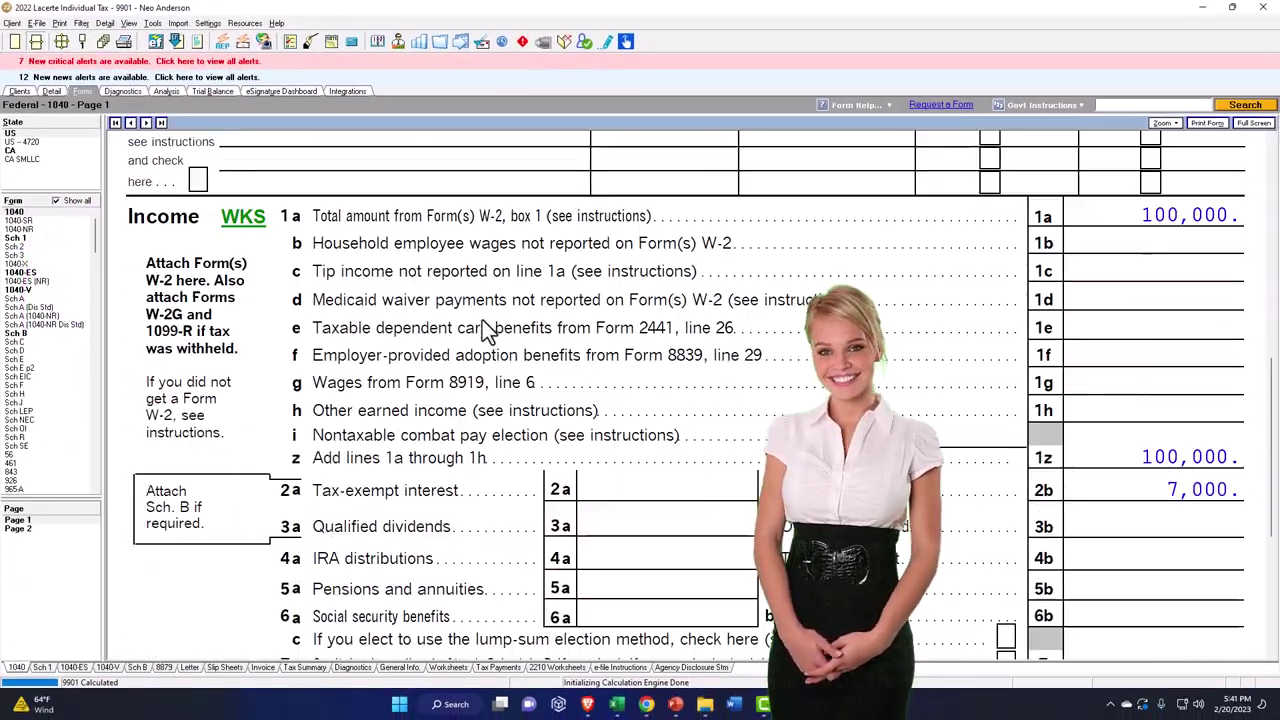
pyautogui.scroll(-5, 484, 330)
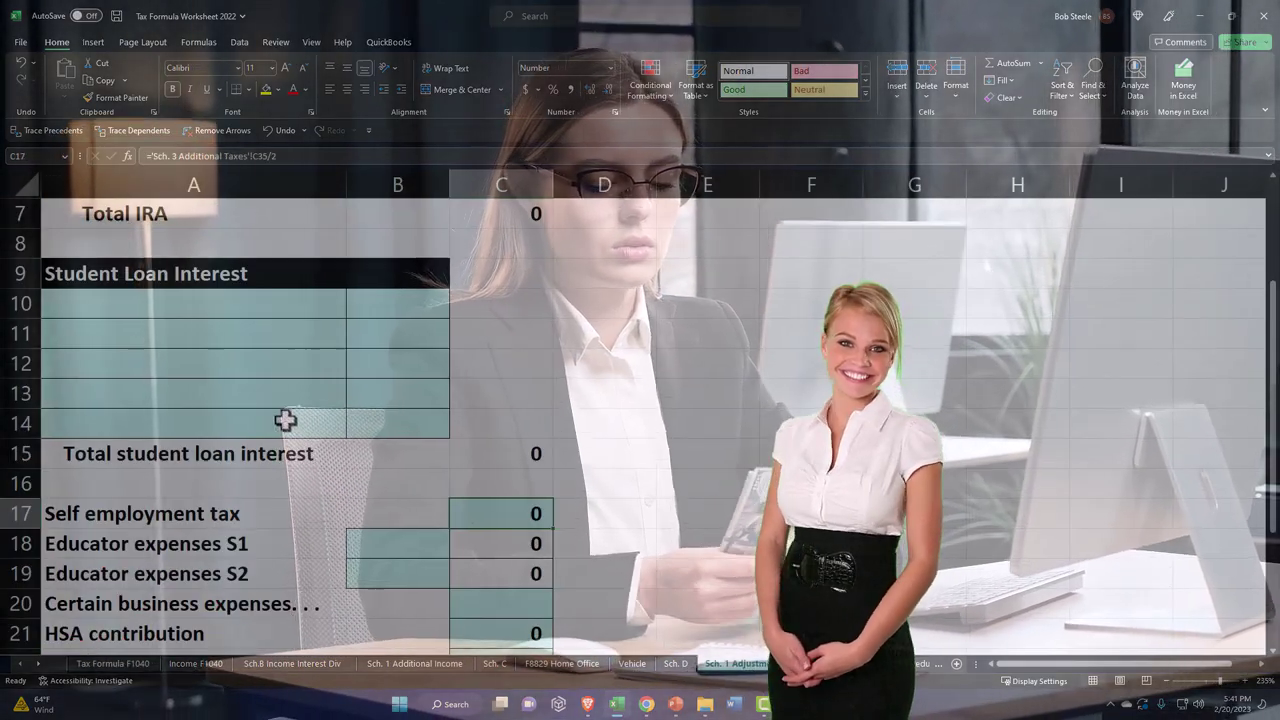
# In the Excel worksheet's Sch. 1 Adjustments to Income sheet, enter 6,000 in IRA cell B3 and check the total adjustments.
pyautogui.scroll(2, 258, 393)
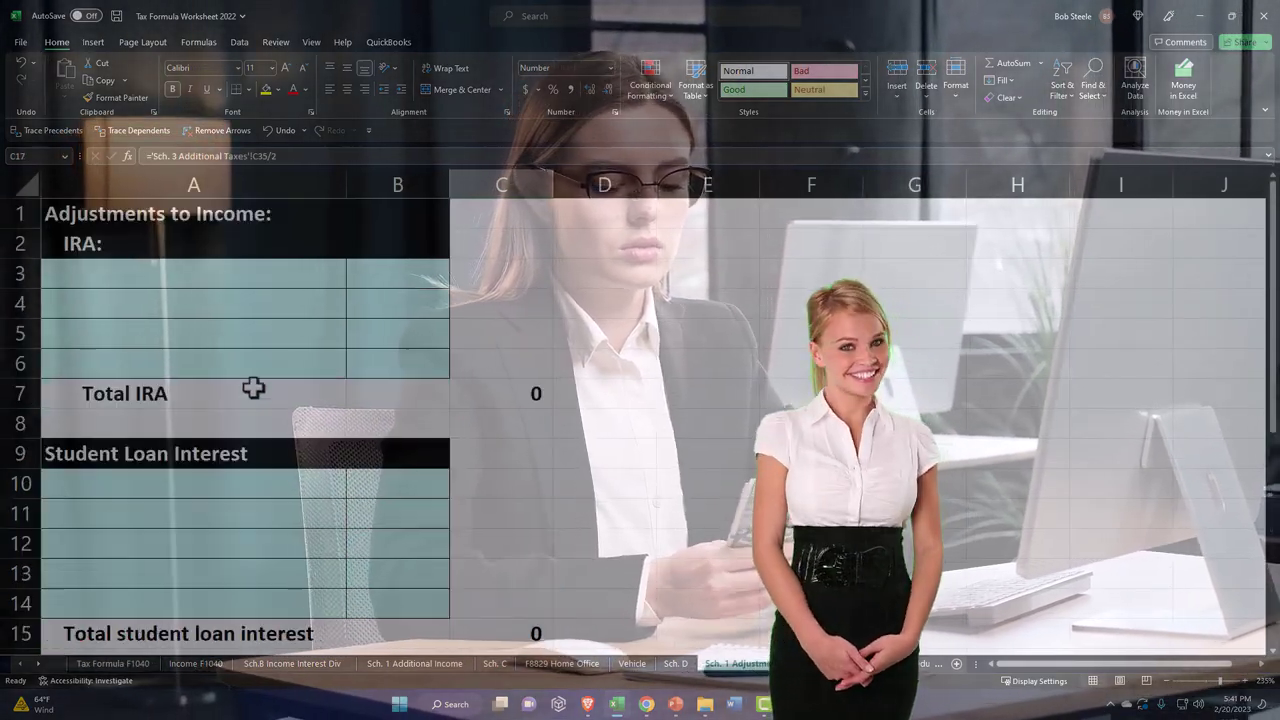
pyautogui.click(369, 272)
pyautogui.write('6,')
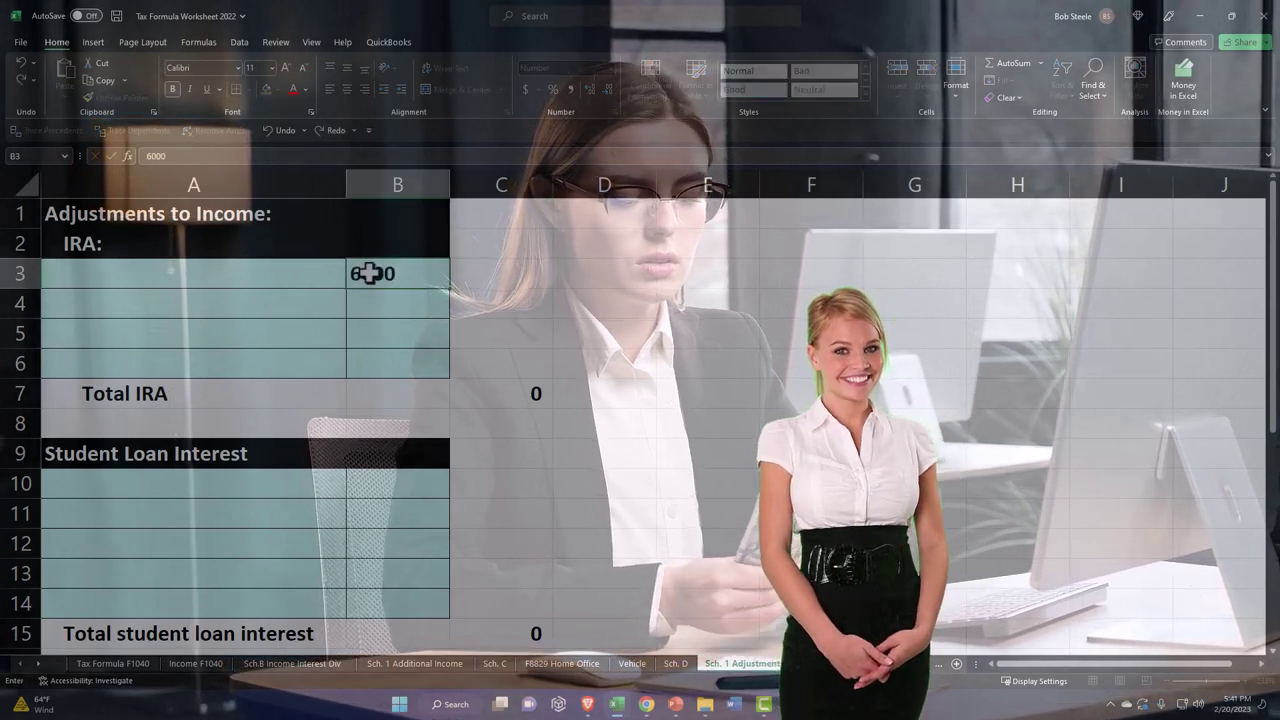
pyautogui.write('000')
pyautogui.press('Return')
pyautogui.scroll(-6, 437, 237)
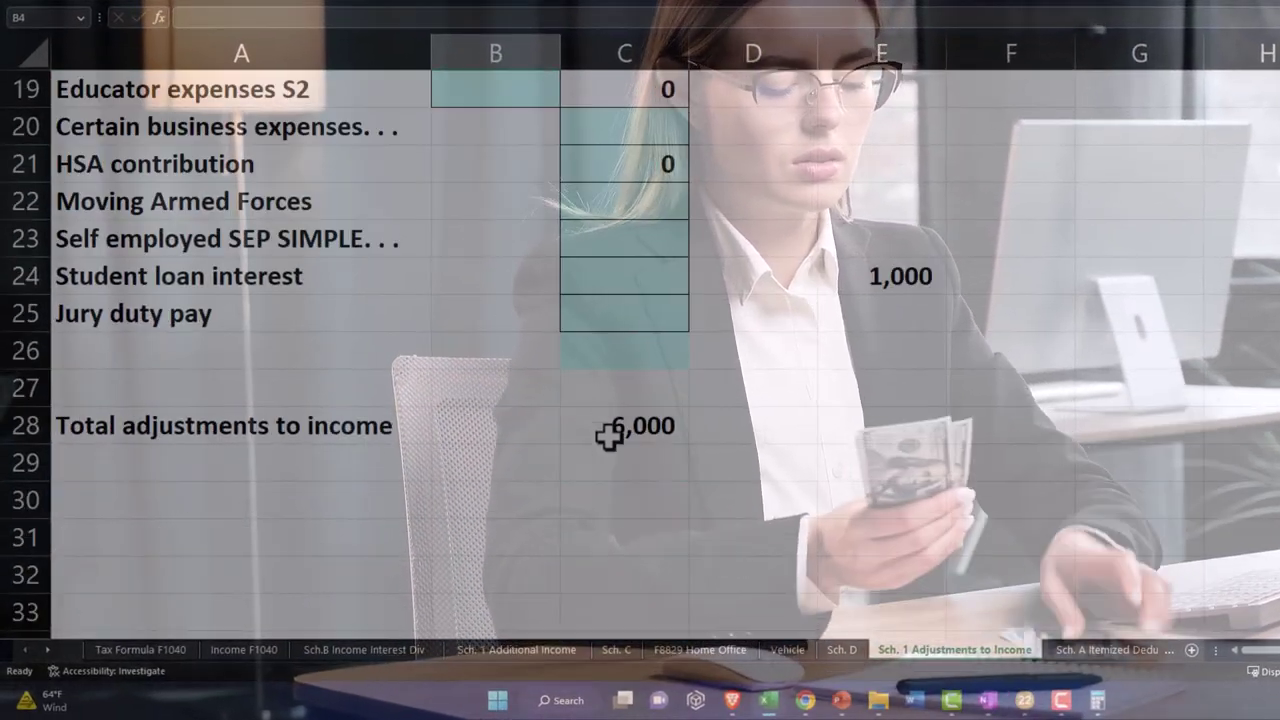
pyautogui.click(606, 432)
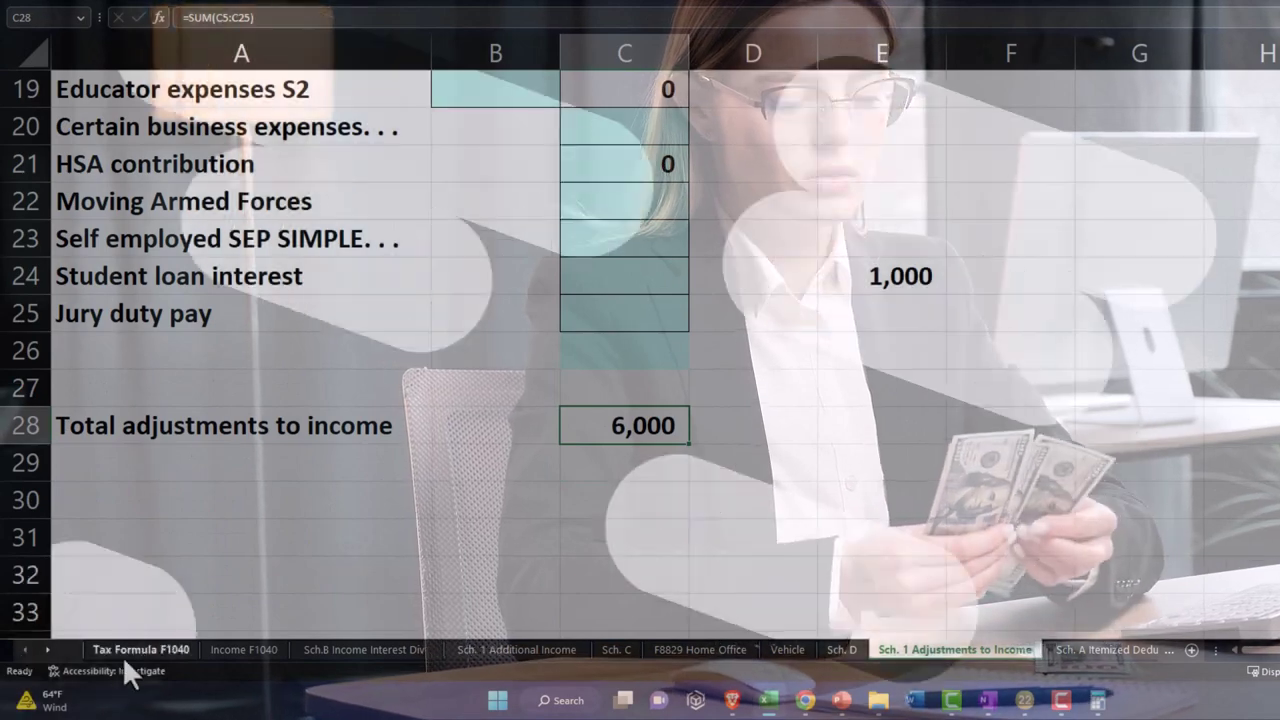
# Review income, adjustments, AGI, deductions and taxable income on the Tax Formula F1040 sheet for comparison with Form 1040 page 1.
pyautogui.click(140, 649)
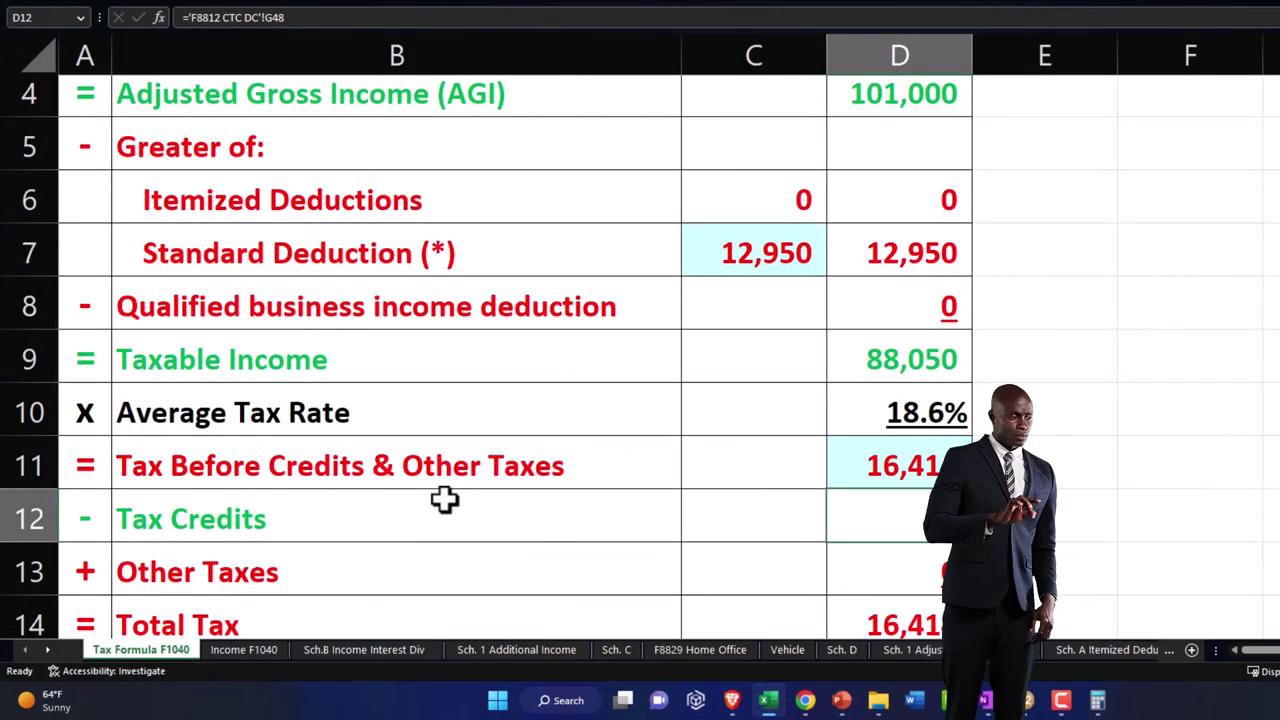
pyautogui.scroll(1, 445, 466)
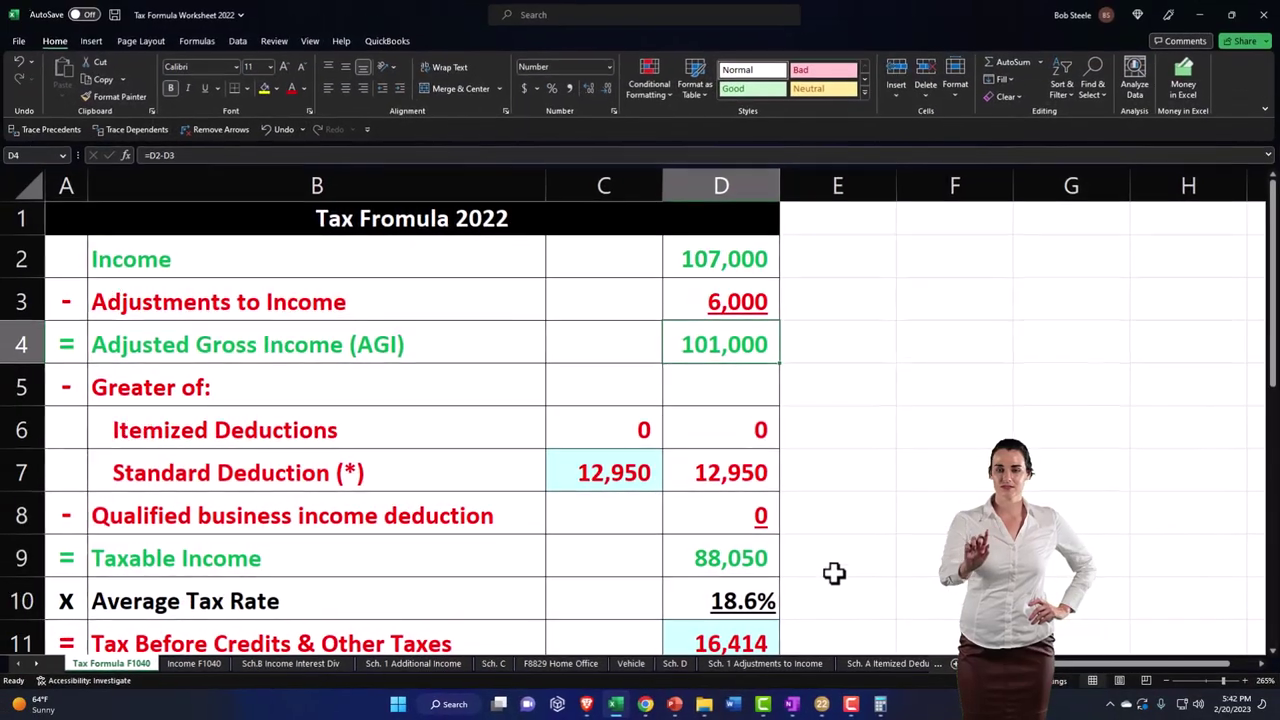
pyautogui.scroll(-1, 750, 530)
pyautogui.click(704, 430)
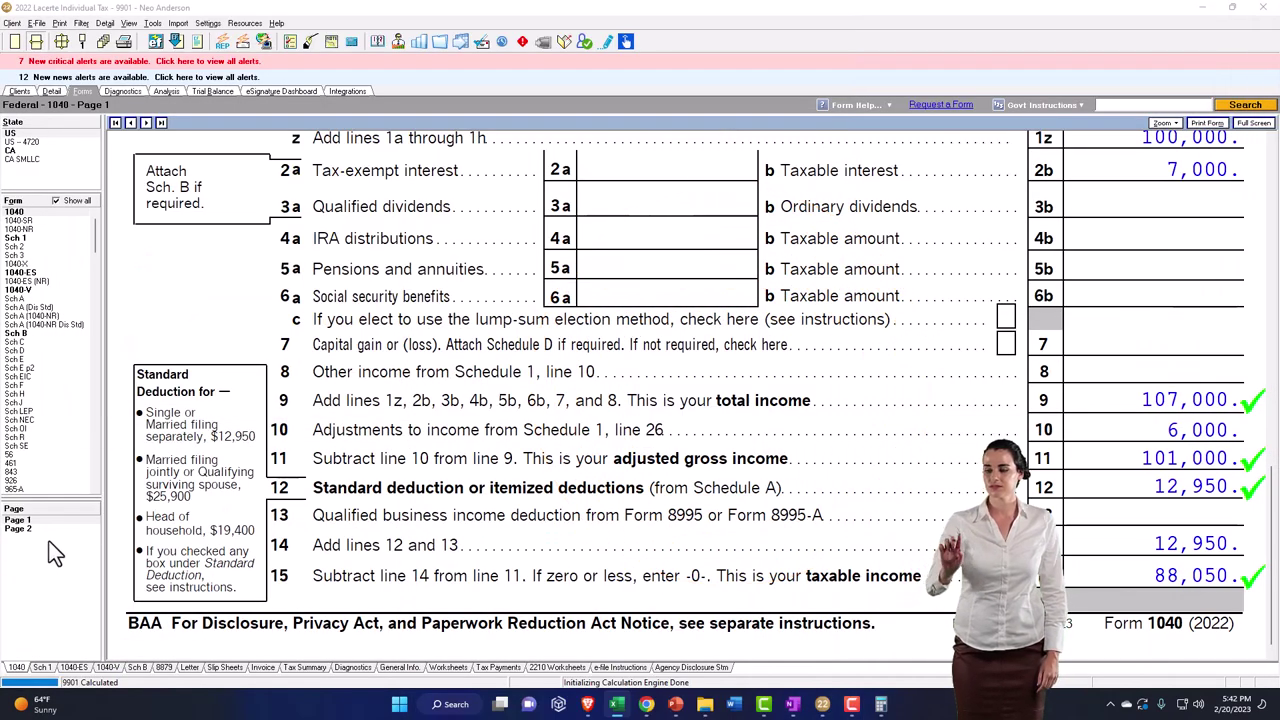
# Look up line 16 on Form 1040 page 2 and set Tax Before Credits & Other Taxes in the Excel worksheet to 14,994.
pyautogui.click(36, 527)
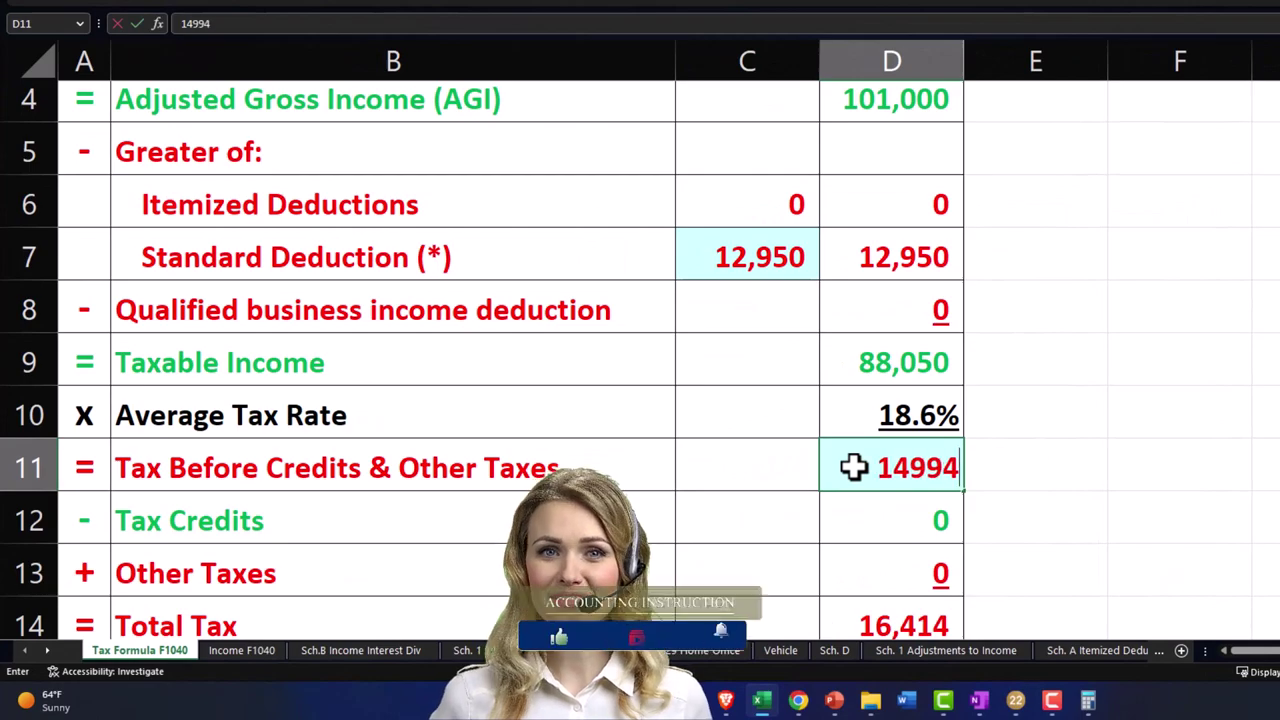
pyautogui.click(853, 467)
pyautogui.write('14994')
pyautogui.press('Return')
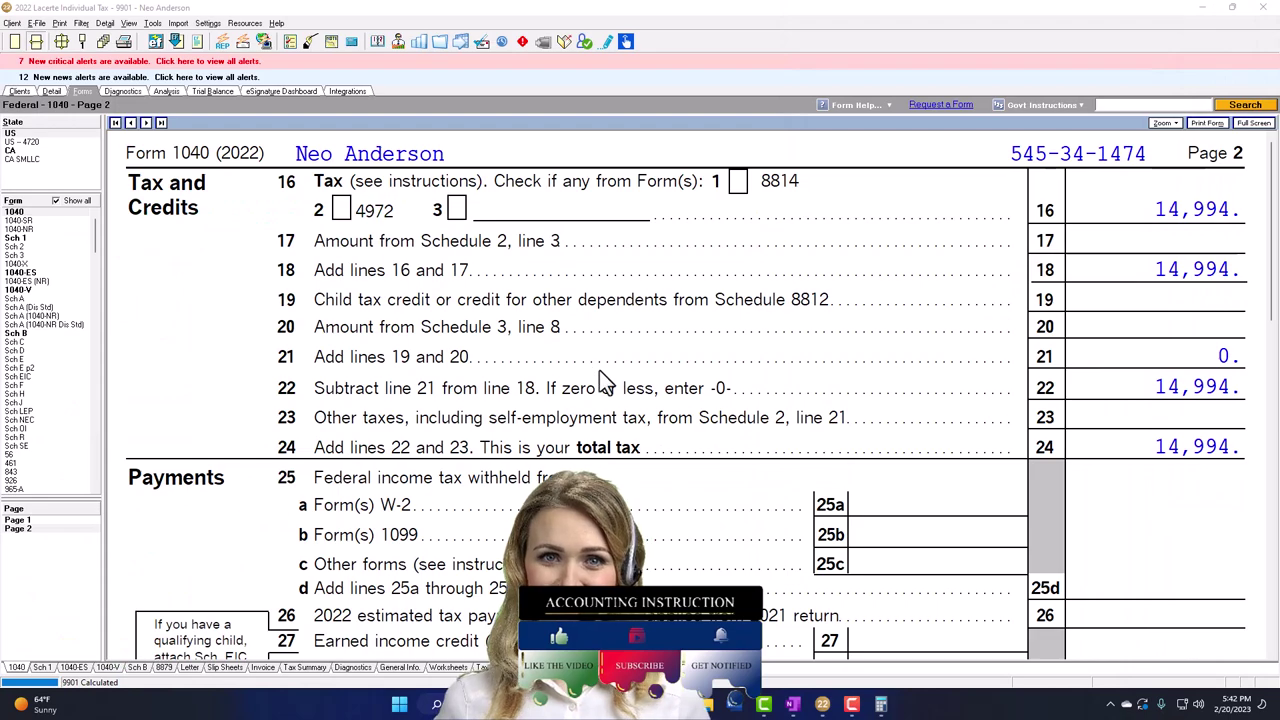
# Switch to Lacerte and examine the Married filing jointly return on Form 1040 page 1, from filing status down to taxable income.
pyautogui.click(17, 528)
pyautogui.scroll(3, 350, 515)
pyautogui.scroll(-10, 678, 428)
pyautogui.scroll(-3, 678, 428)
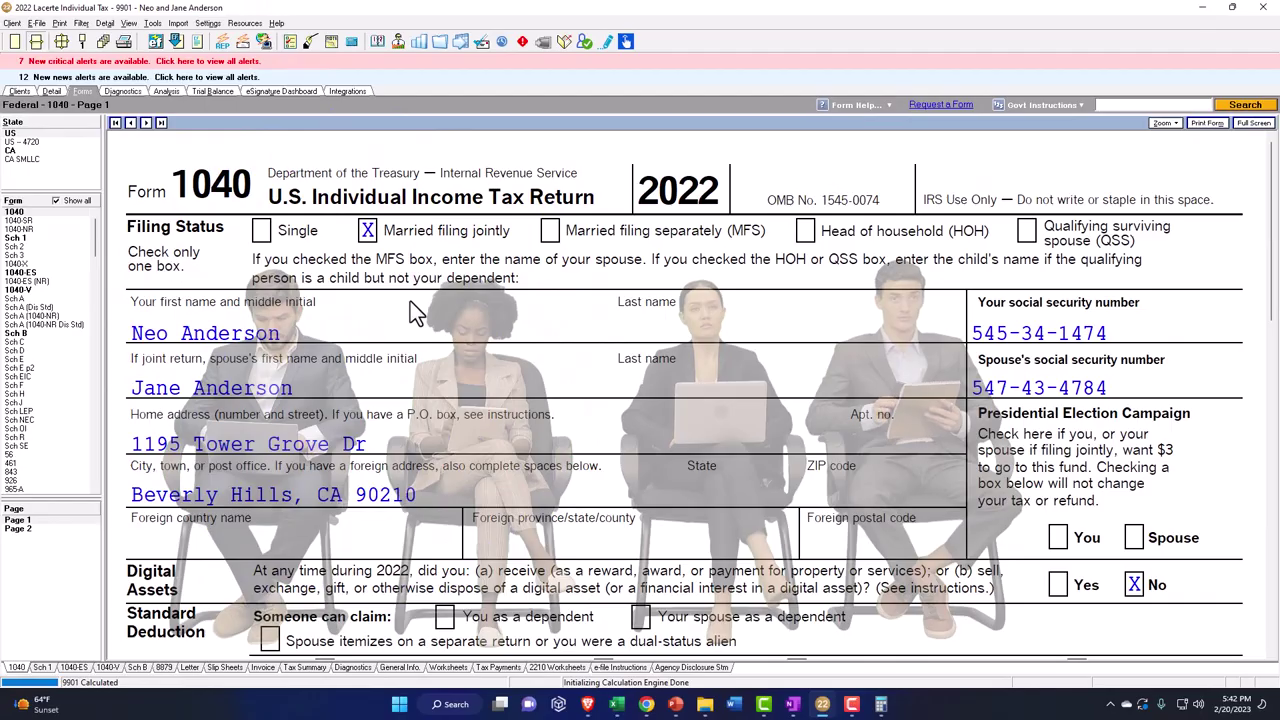
pyautogui.scroll(-3, 410, 301)
pyautogui.scroll(-4, 430, 385)
pyautogui.scroll(-4, 947, 322)
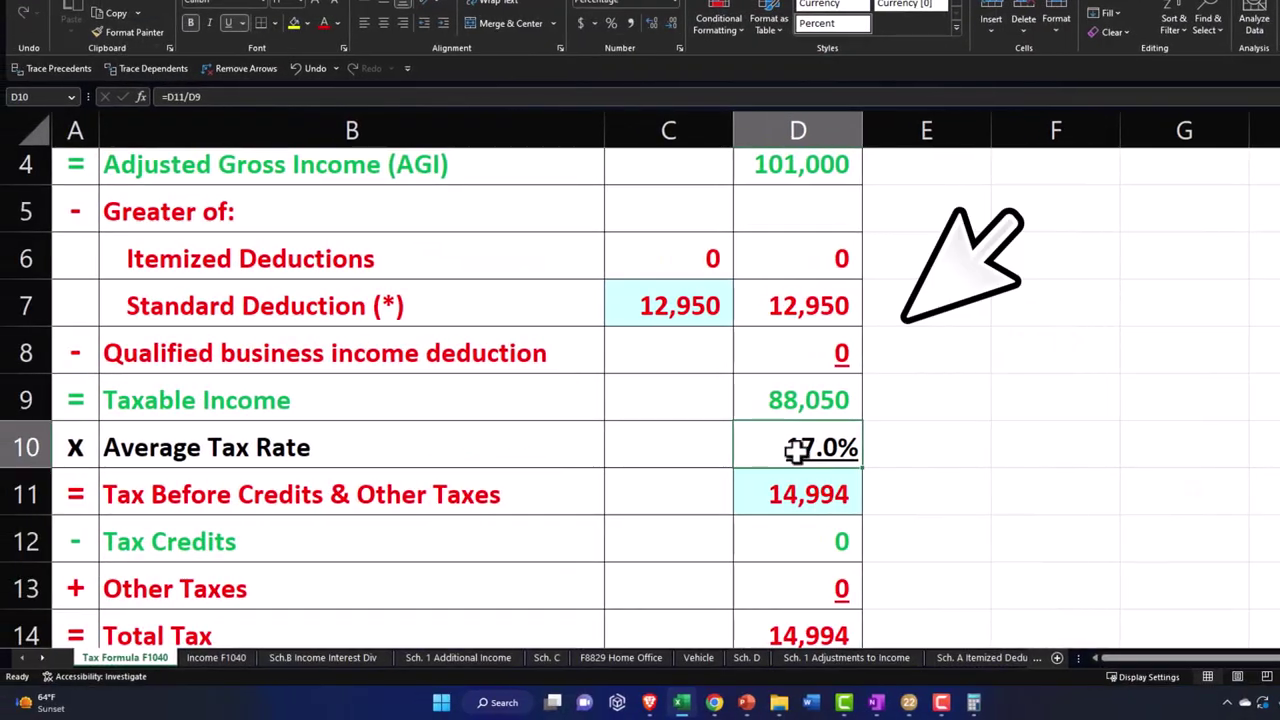
# Link Standard Deduction cell C7 on the Excel Tax Formula F1040 sheet to the Married filing Joint amount of 25,900 in C22.
pyautogui.click(698, 307)
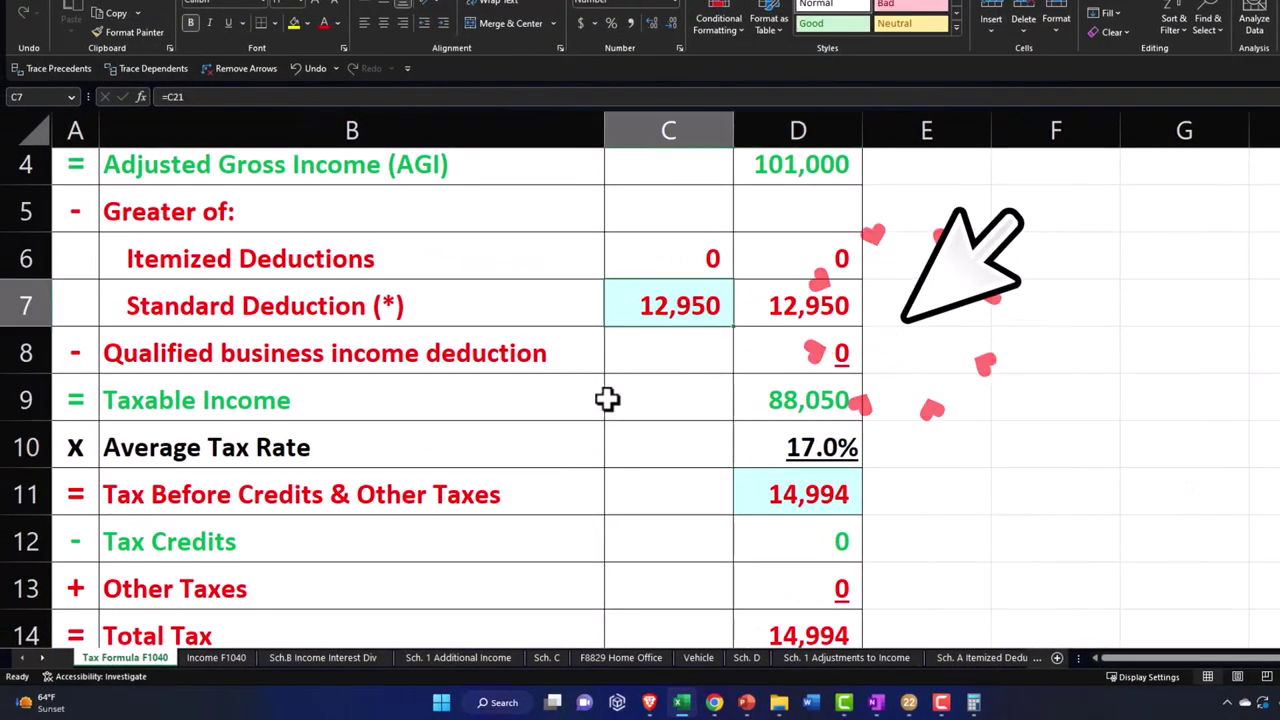
pyautogui.write('=')
pyautogui.scroll(-6, 590, 510)
pyautogui.scroll(2, 585, 525)
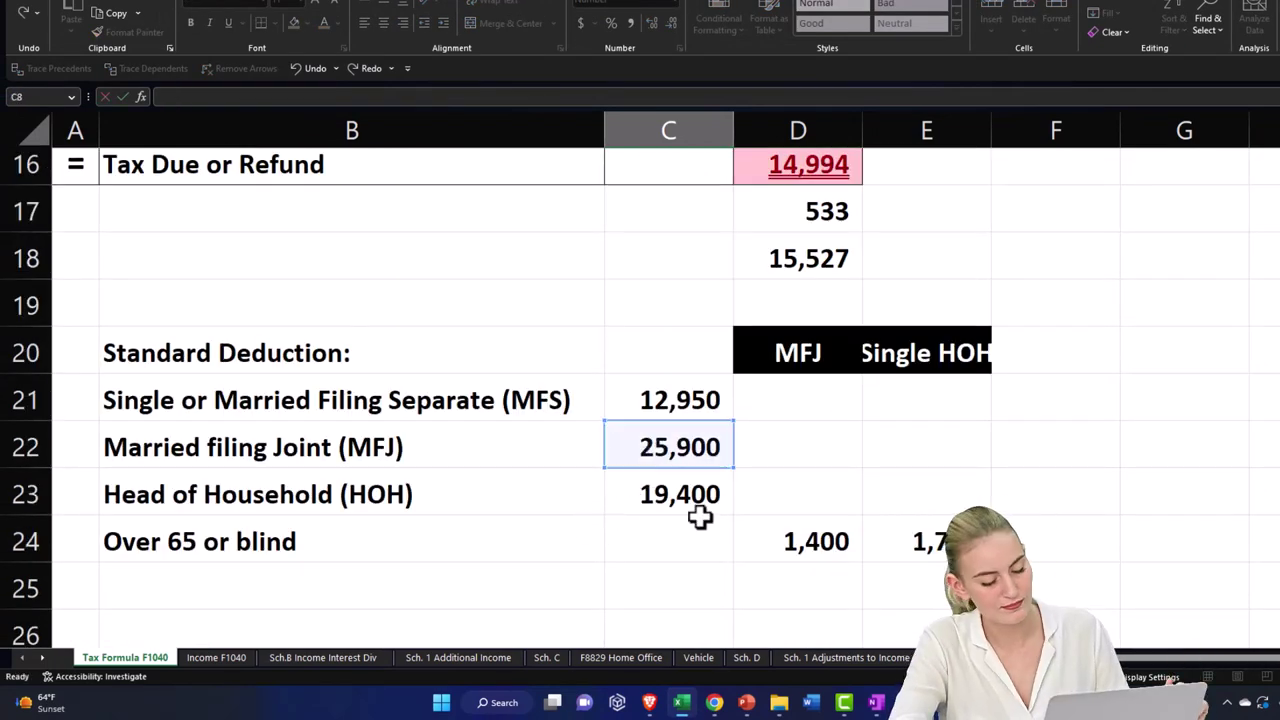
pyautogui.press('Return')
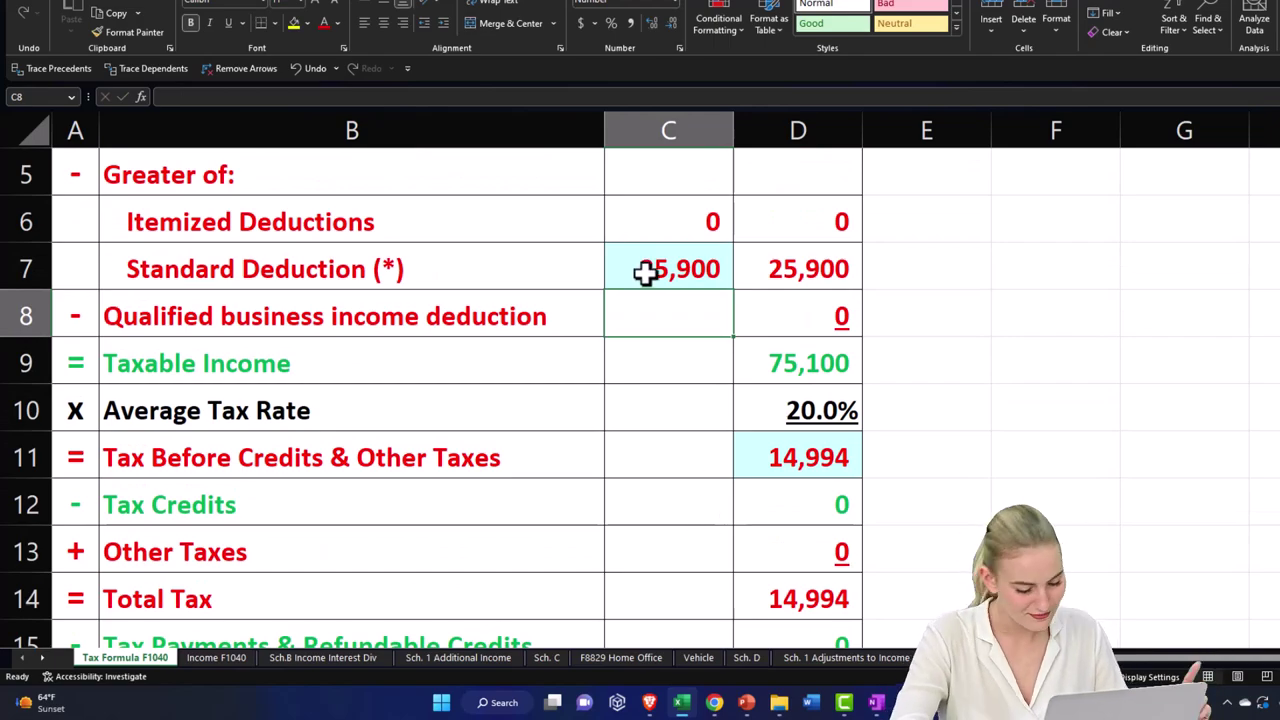
# Compare the worksheet's taxable income with Form 1040 page 1 in Lacerte and re-mark the deduction and taxable income lines as verified.
pyautogui.click(770, 363)
pyautogui.hotkey('alt', 'Tab')
pyautogui.scroll(-1, 1080, 507)
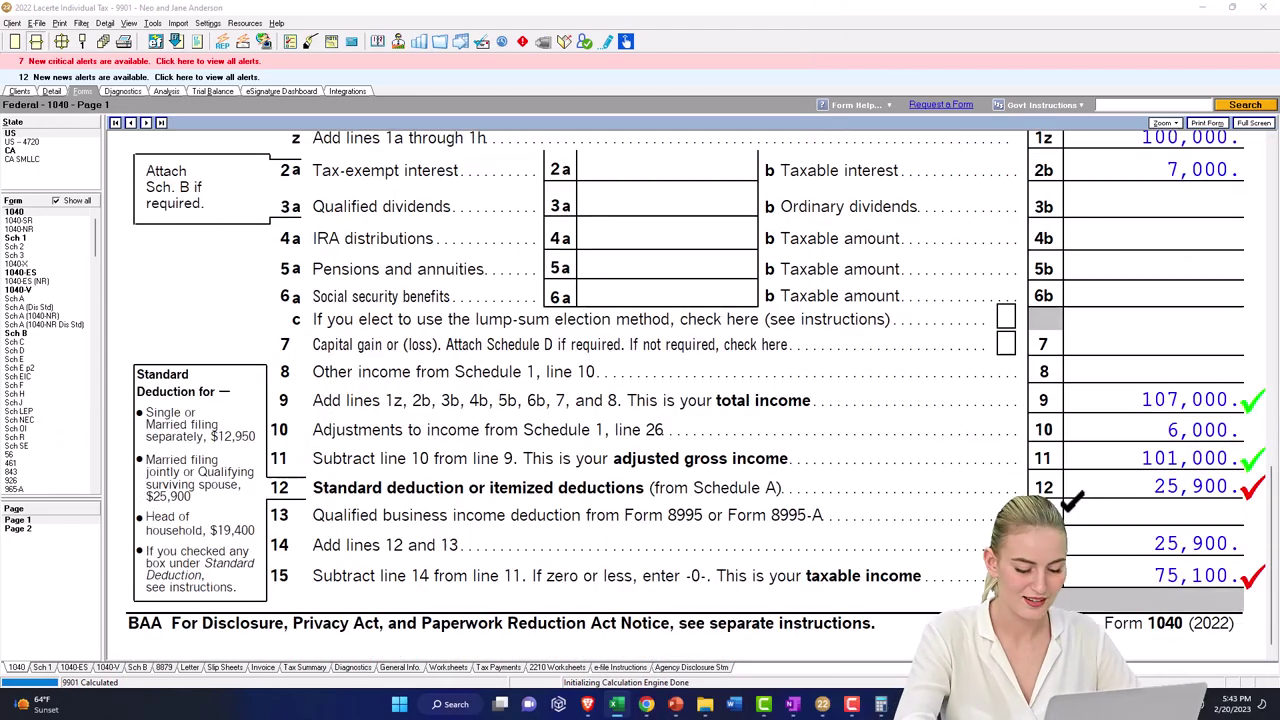
pyautogui.click(1138, 480)
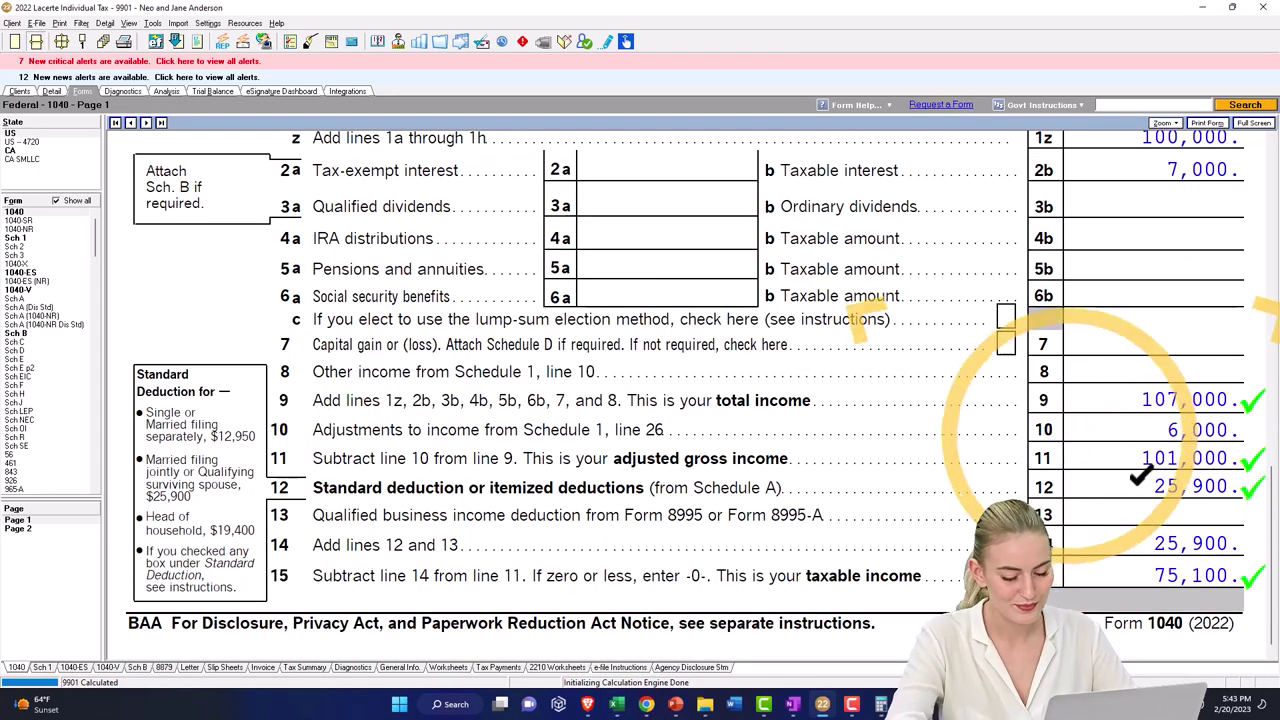
# Look up the tax on Form 1040 page 2 and set Tax Before Credits & Other Taxes in the Excel worksheet to 8,604.
pyautogui.click(41, 528)
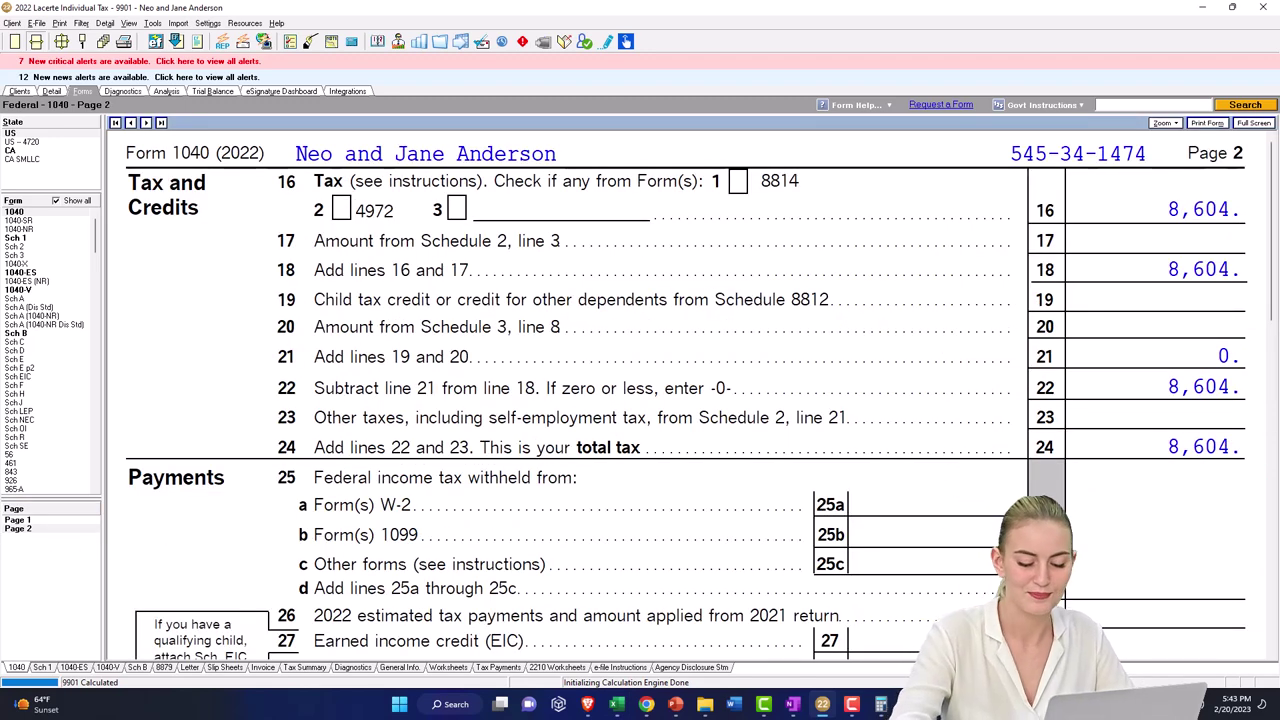
pyautogui.hotkey('alt', 'Tab')
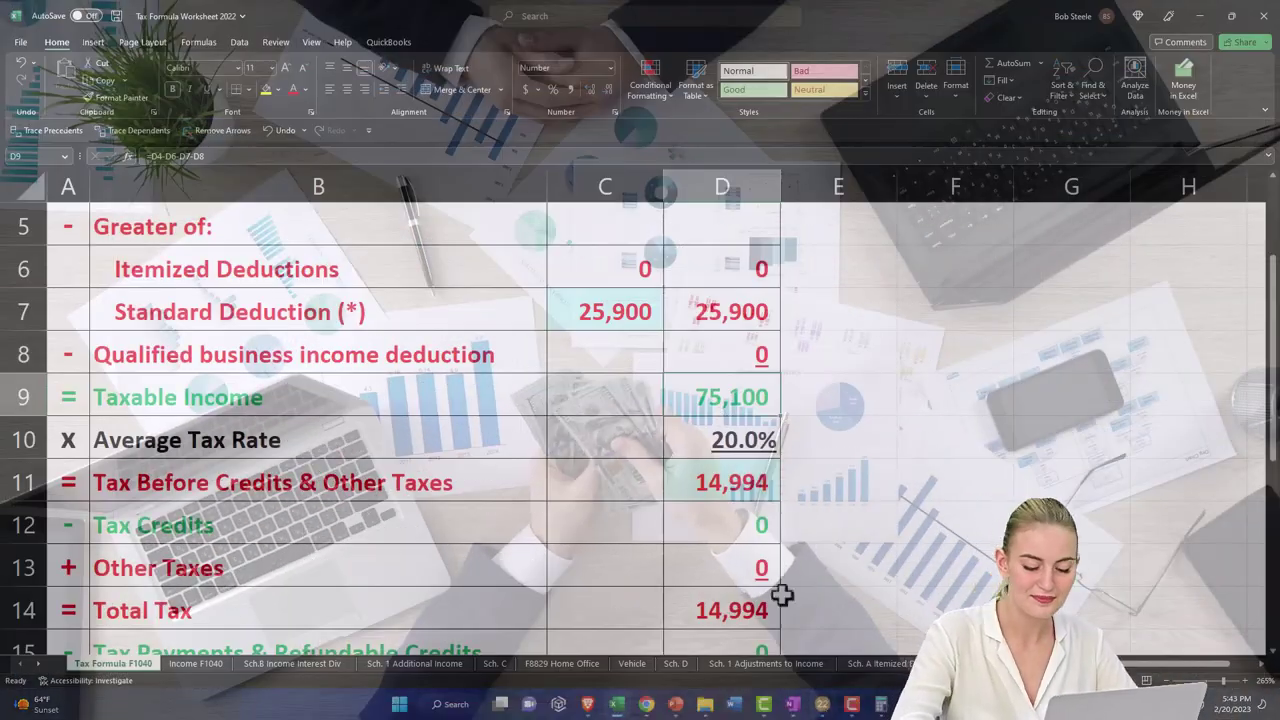
pyautogui.click(730, 487)
pyautogui.write('8,604')
pyautogui.press('Return')
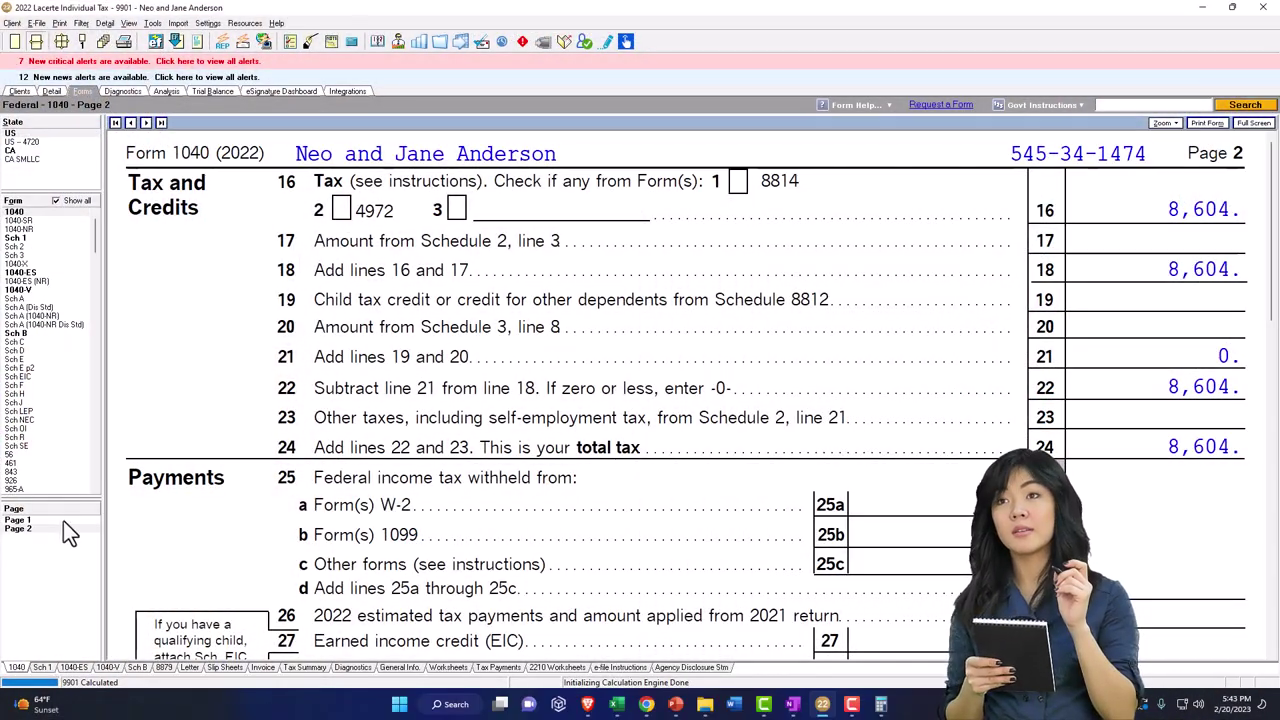
# Return to Lacerte and examine Form 1040 page 1 down to the standard deduction and taxable income lines.
pyautogui.click(48, 520)
pyautogui.scroll(-6, 567, 448)
pyautogui.scroll(-8, 571, 448)
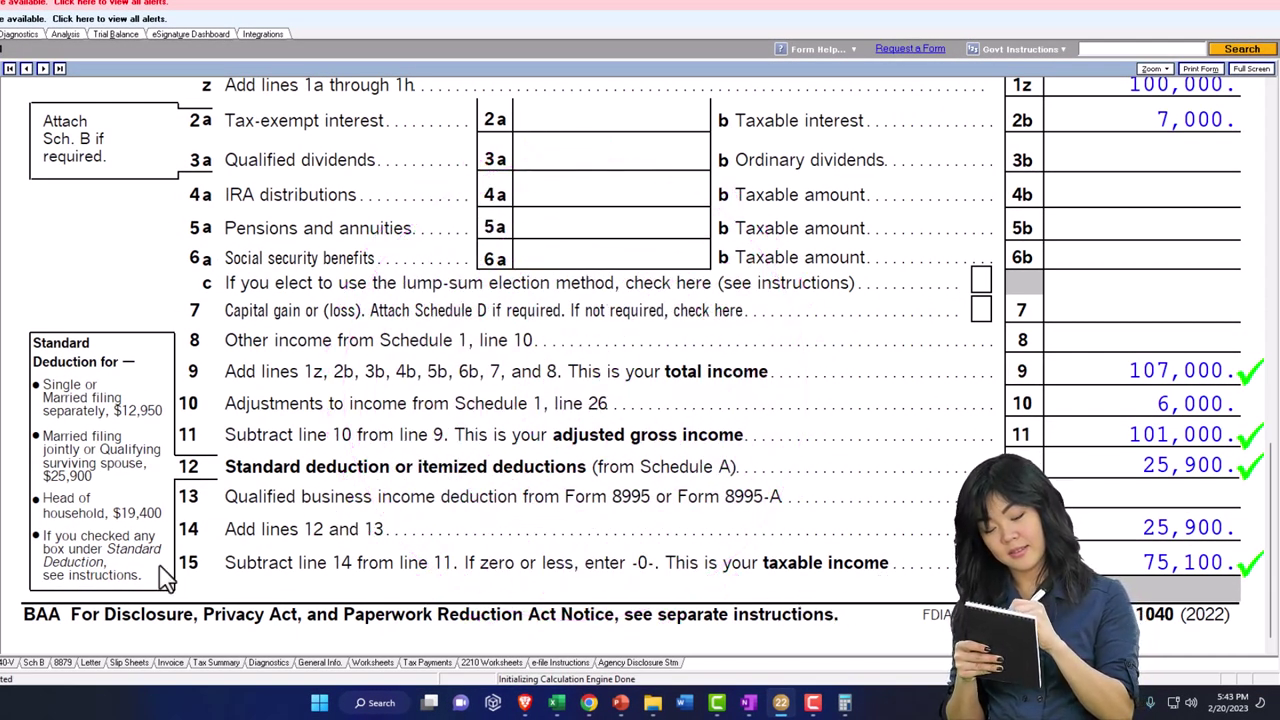
# From Form 1040 page 2, open the W-2 wages input, set Federal W/H to 15,000 and return to the form.
pyautogui.click(37, 515)
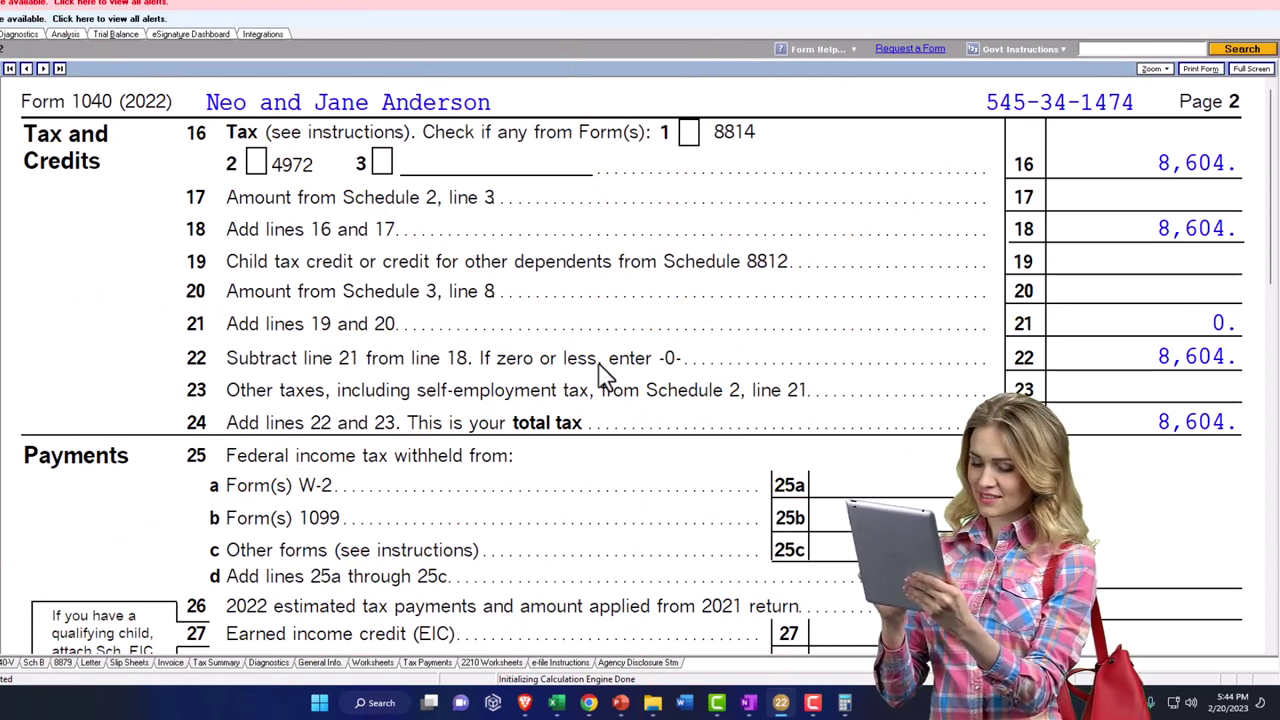
pyautogui.click(878, 490)
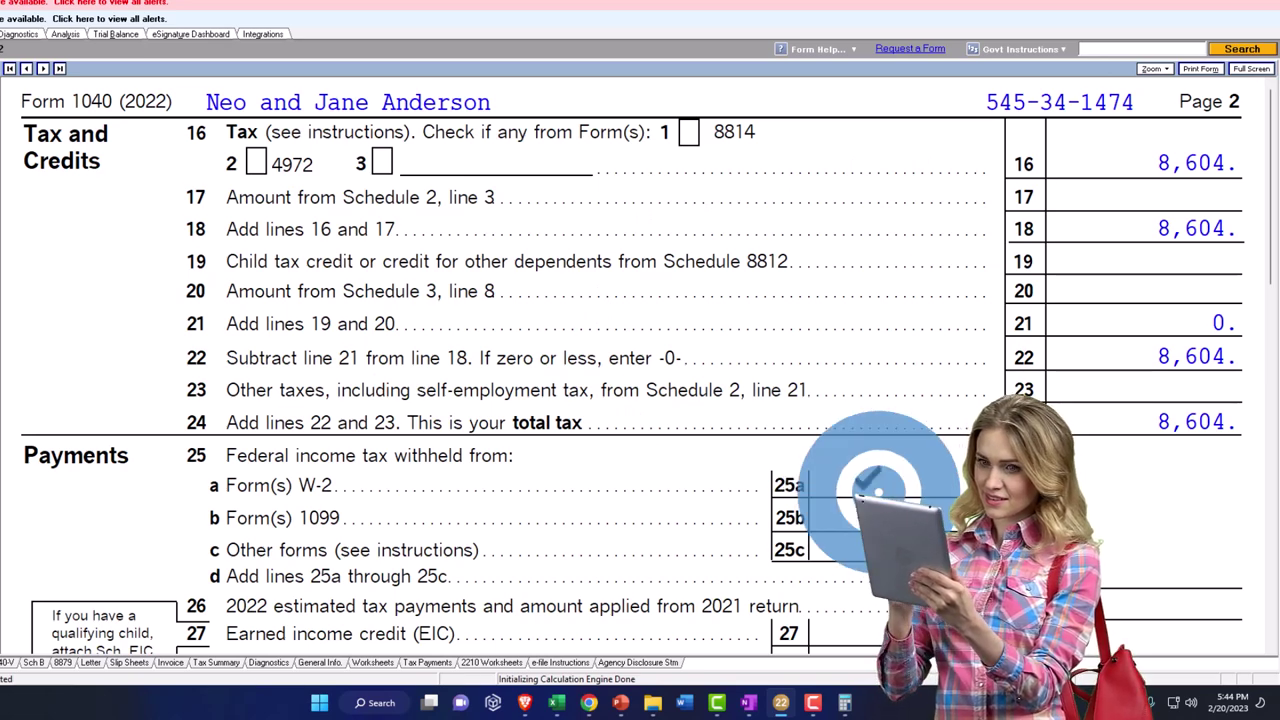
pyautogui.click(62, 34)
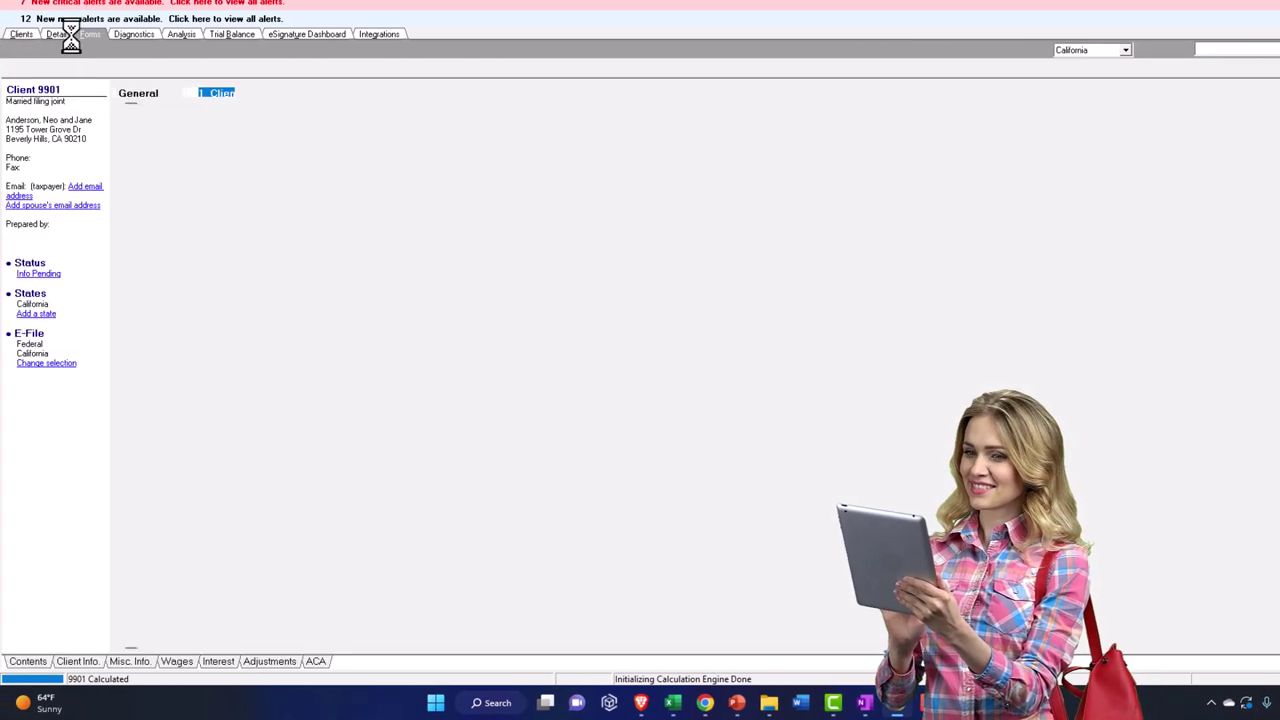
pyautogui.click(166, 87)
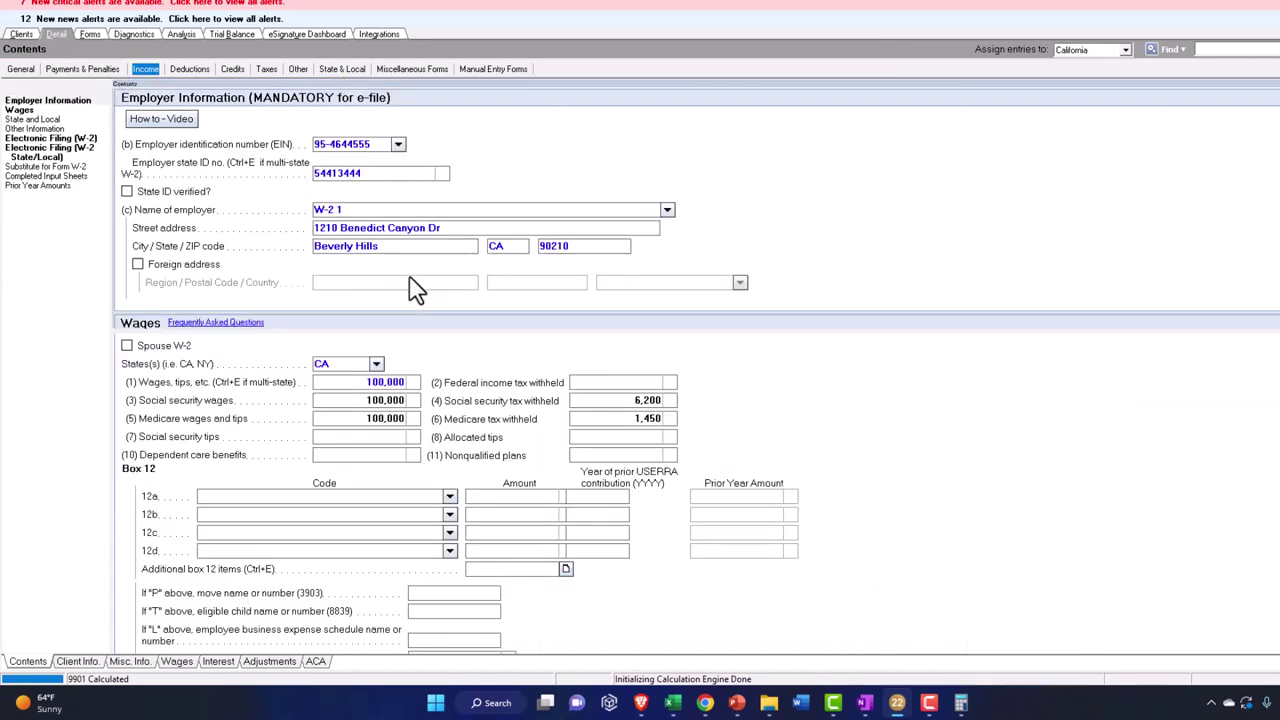
pyautogui.click(765, 162)
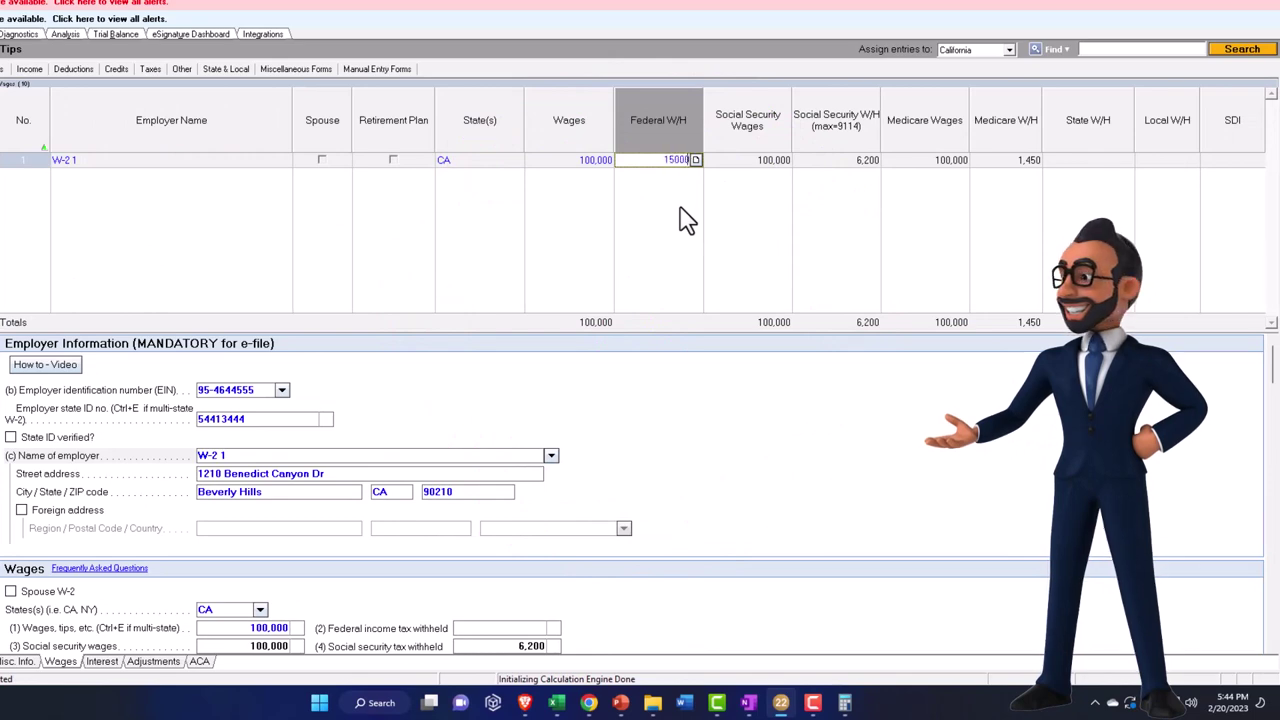
pyautogui.press('Tab')
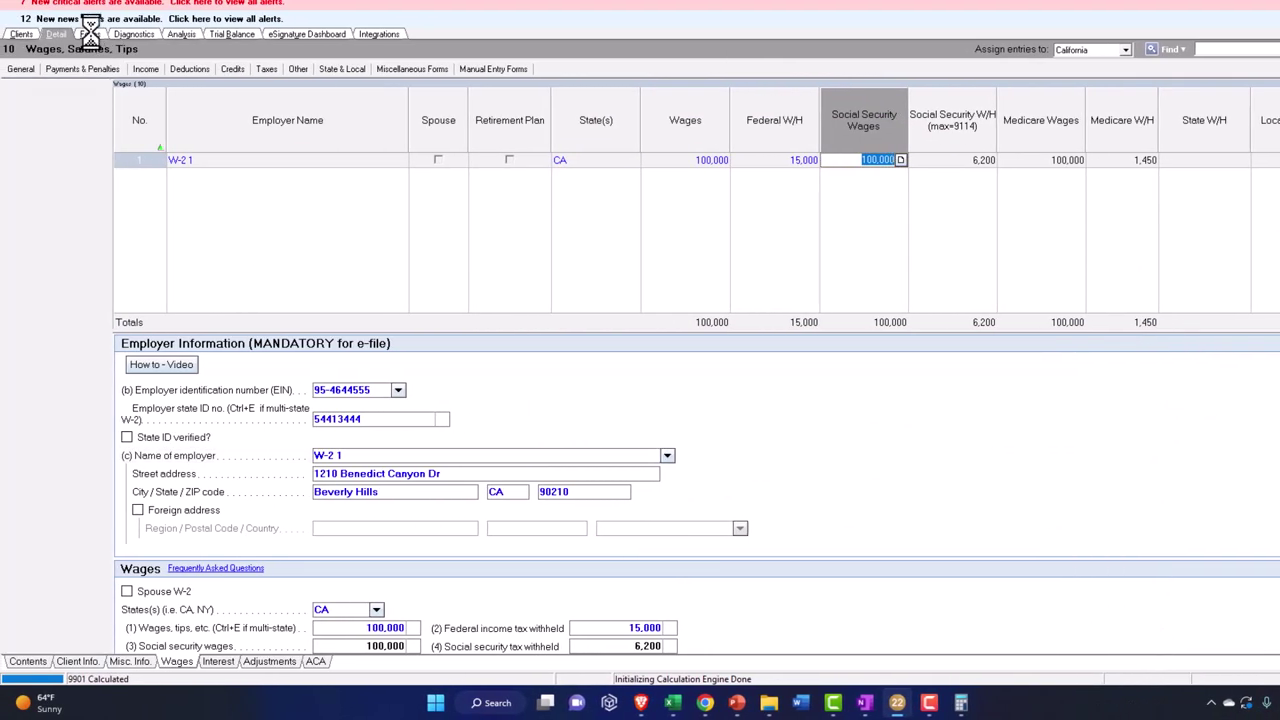
pyautogui.click(90, 34)
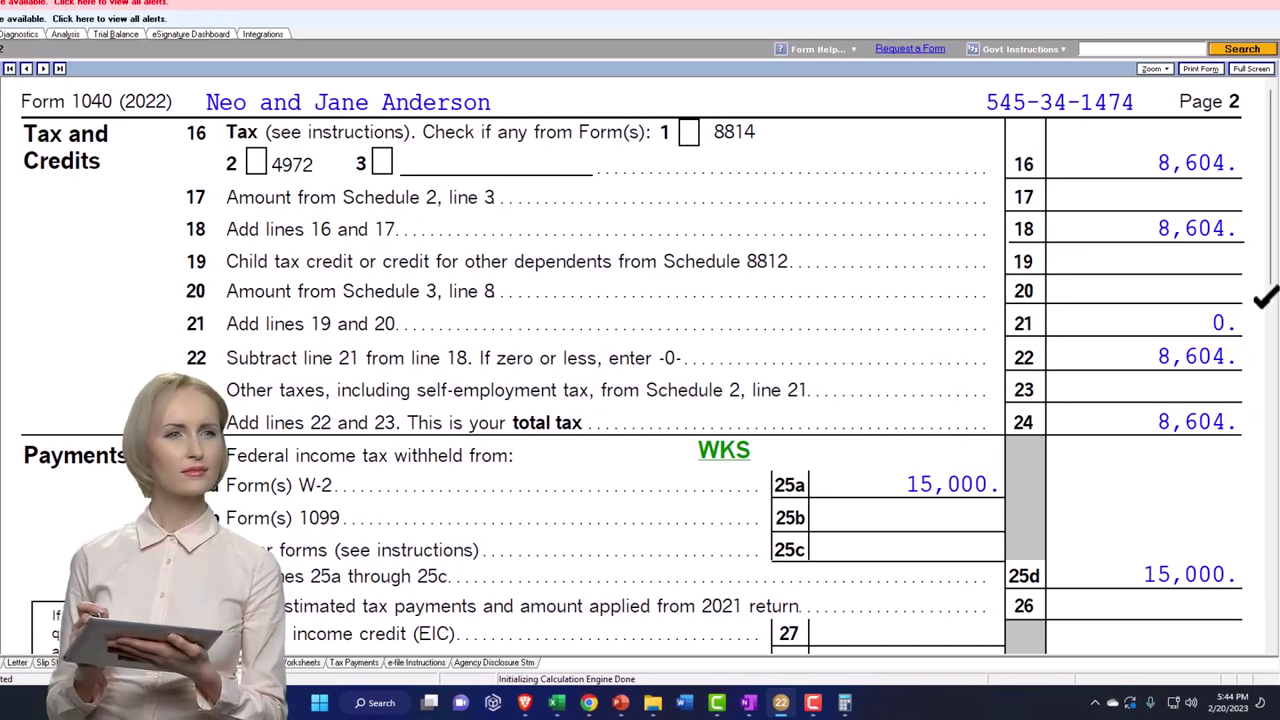
# Switch to the Excel worksheet and enter 15,000 in cell B4 under W-2 or other Withholdings Payments on the Payments sheet.
pyautogui.hotkey('alt', 'Tab')
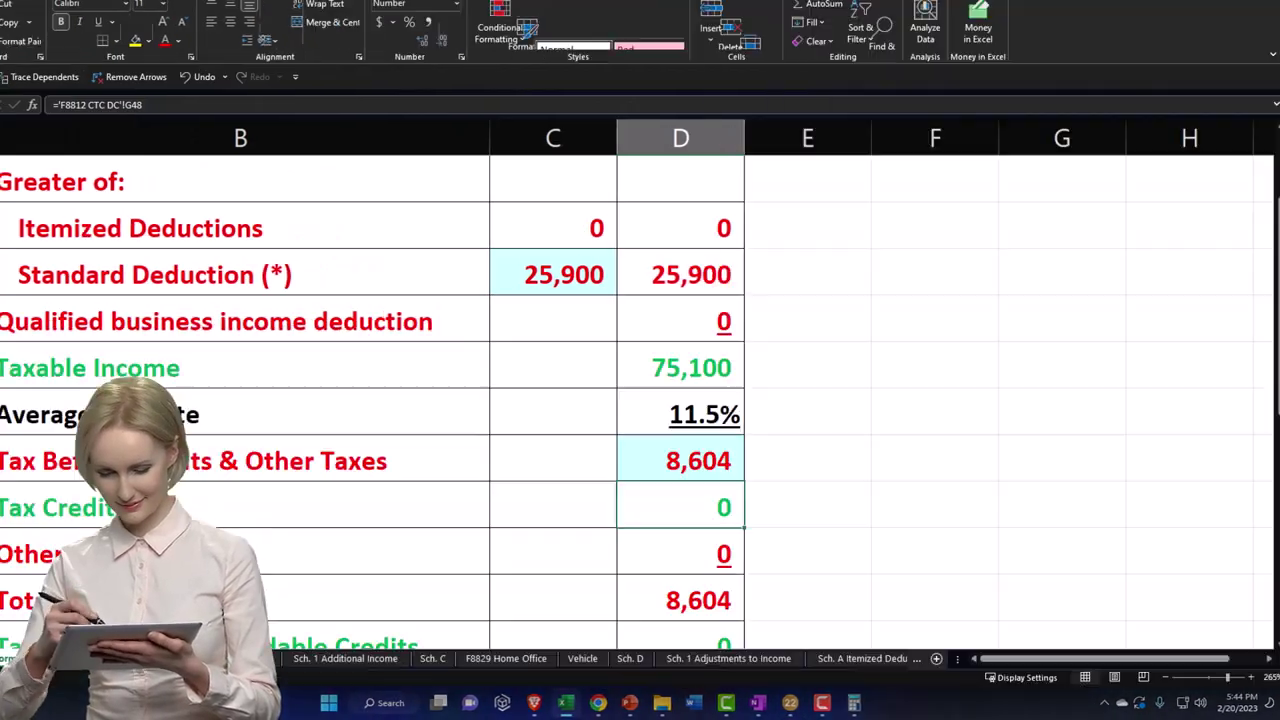
pyautogui.scroll(-2, 640, 262)
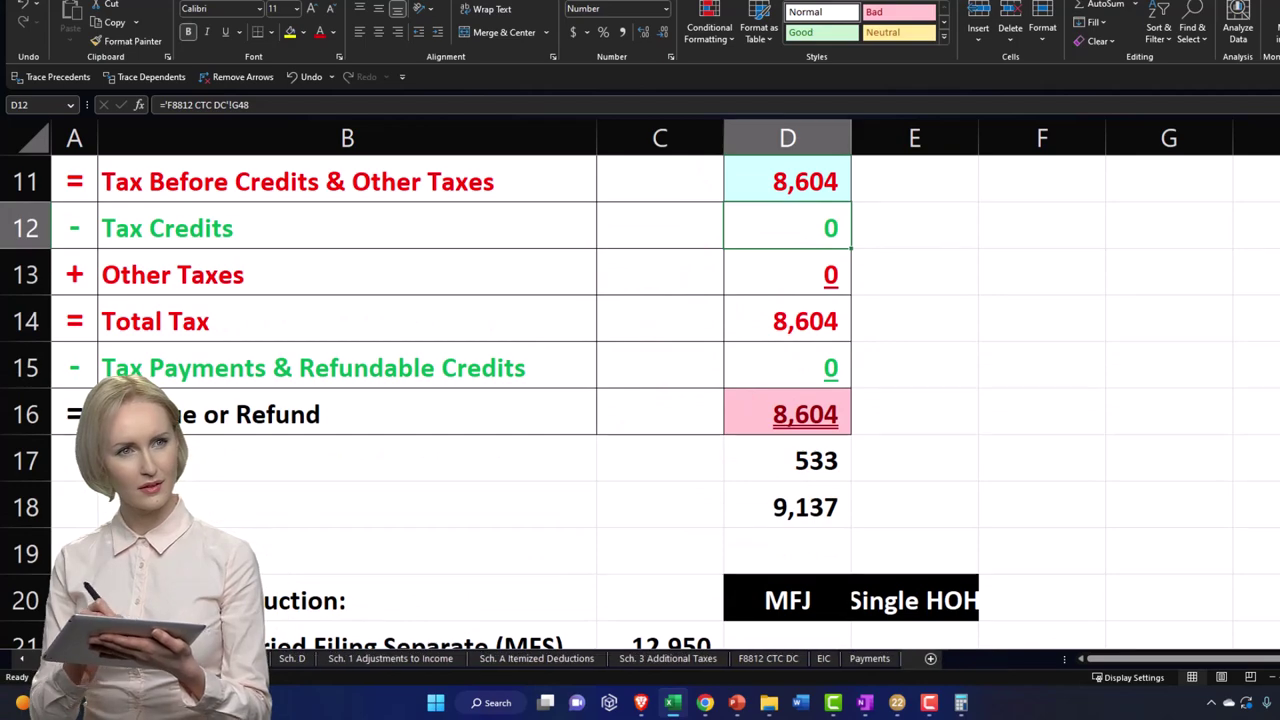
pyautogui.click(866, 658)
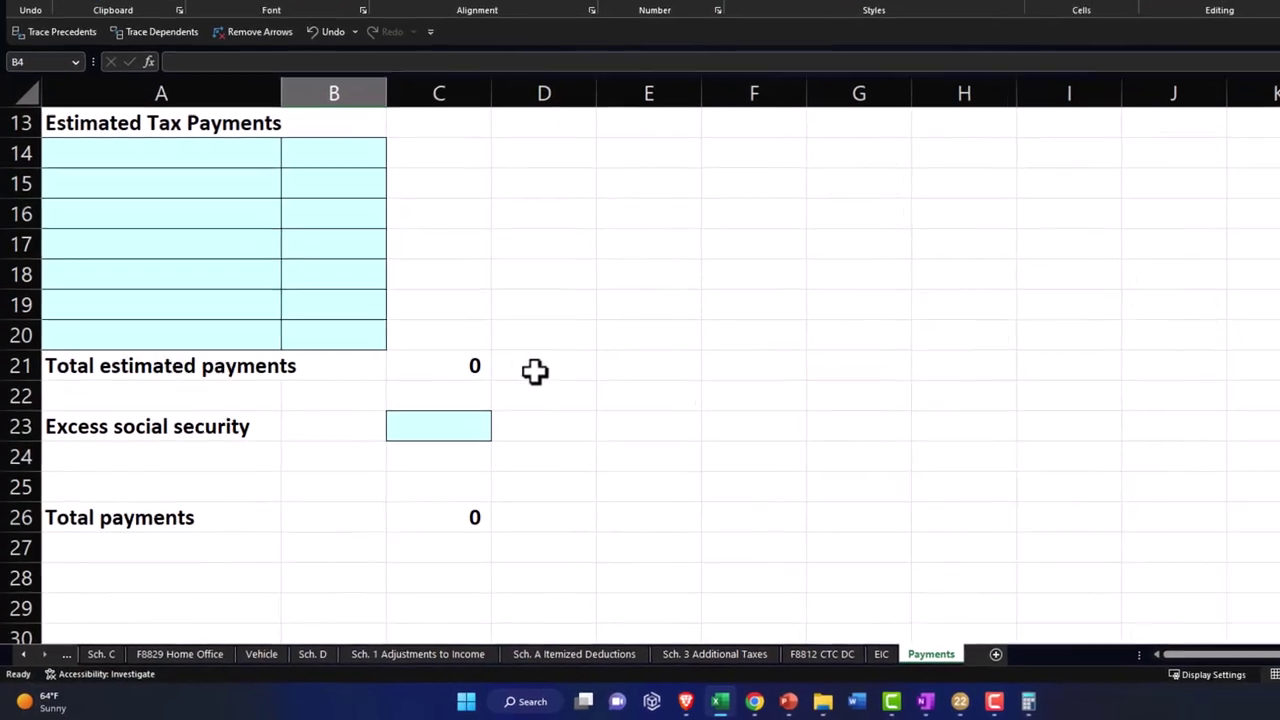
pyautogui.scroll(4, 537, 377)
pyautogui.click(343, 180)
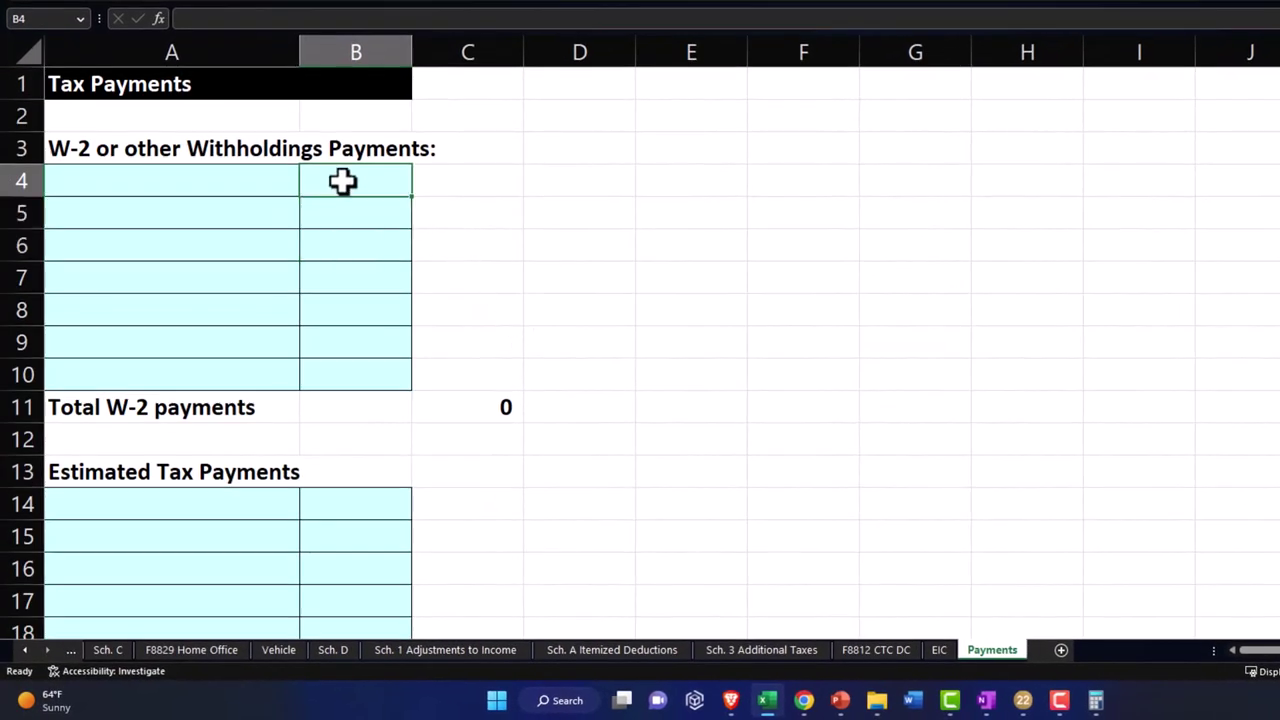
pyautogui.write('15,000')
pyautogui.press('Return')
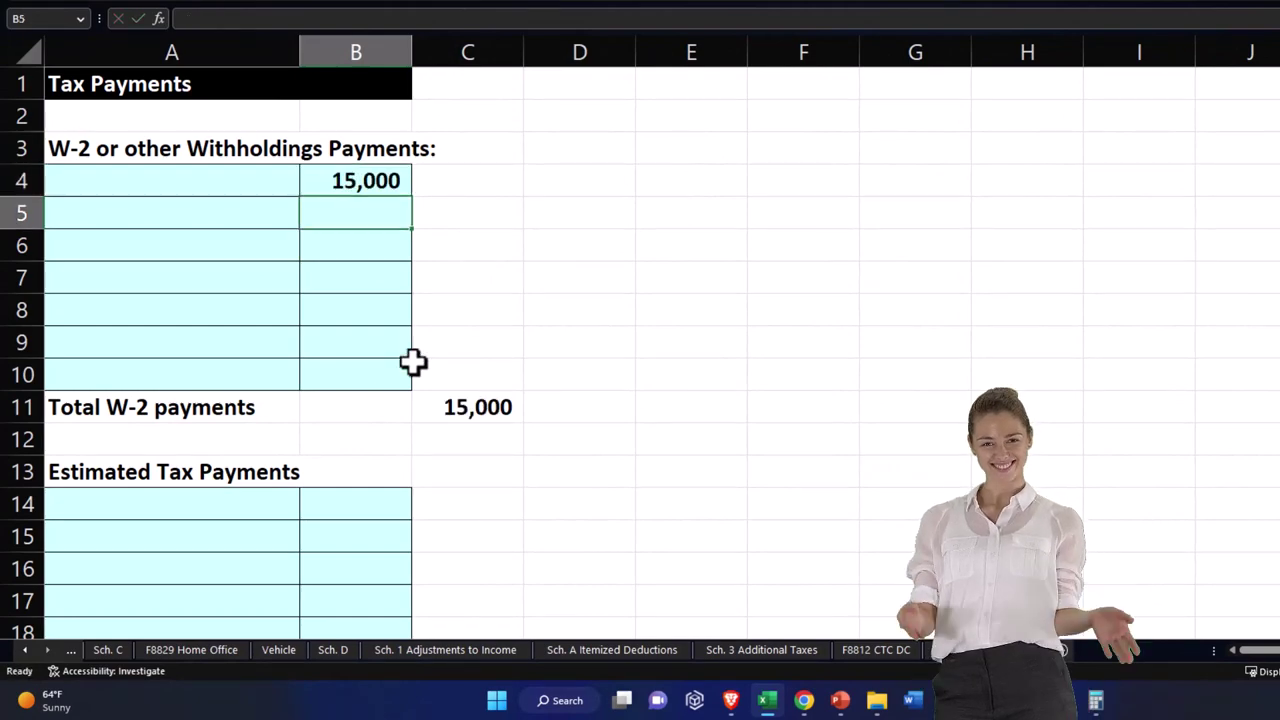
# Go to the Tax Formula F1040 sheet and check the Tax Due or Refund result in cell D16.
pyautogui.click(20, 648)
pyautogui.click(20, 648)
pyautogui.click(20, 648)
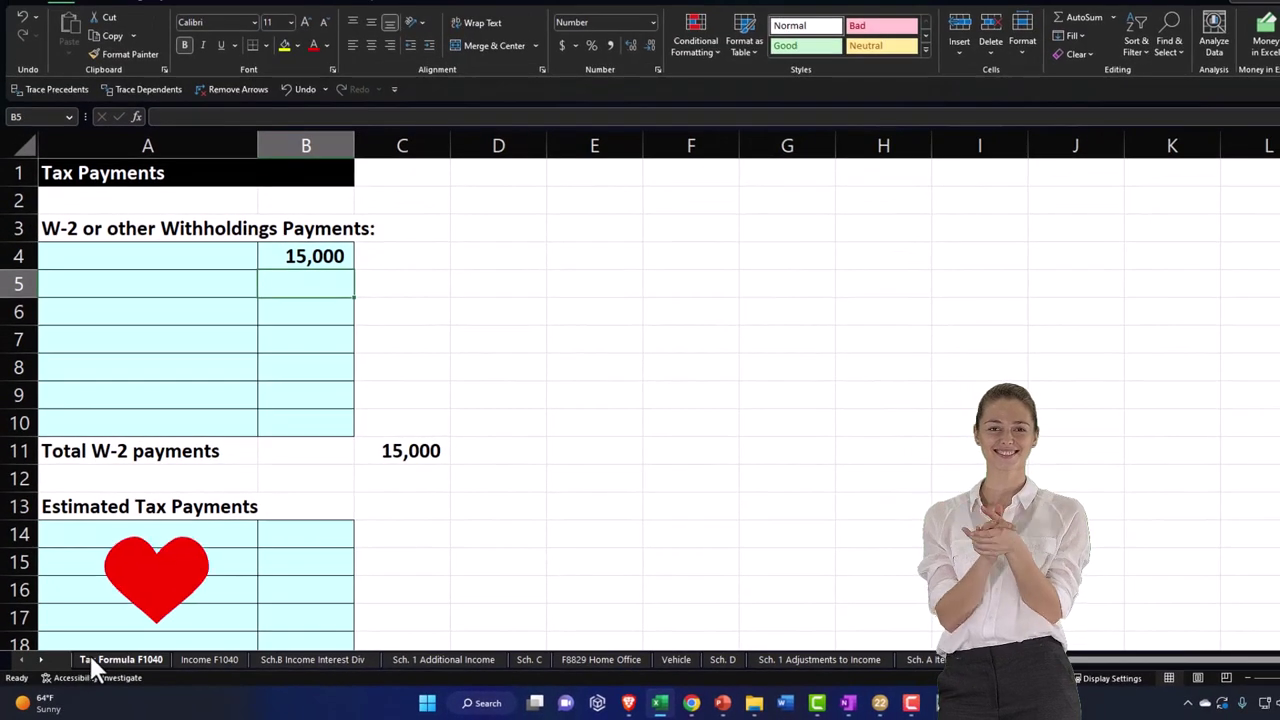
pyautogui.click(95, 658)
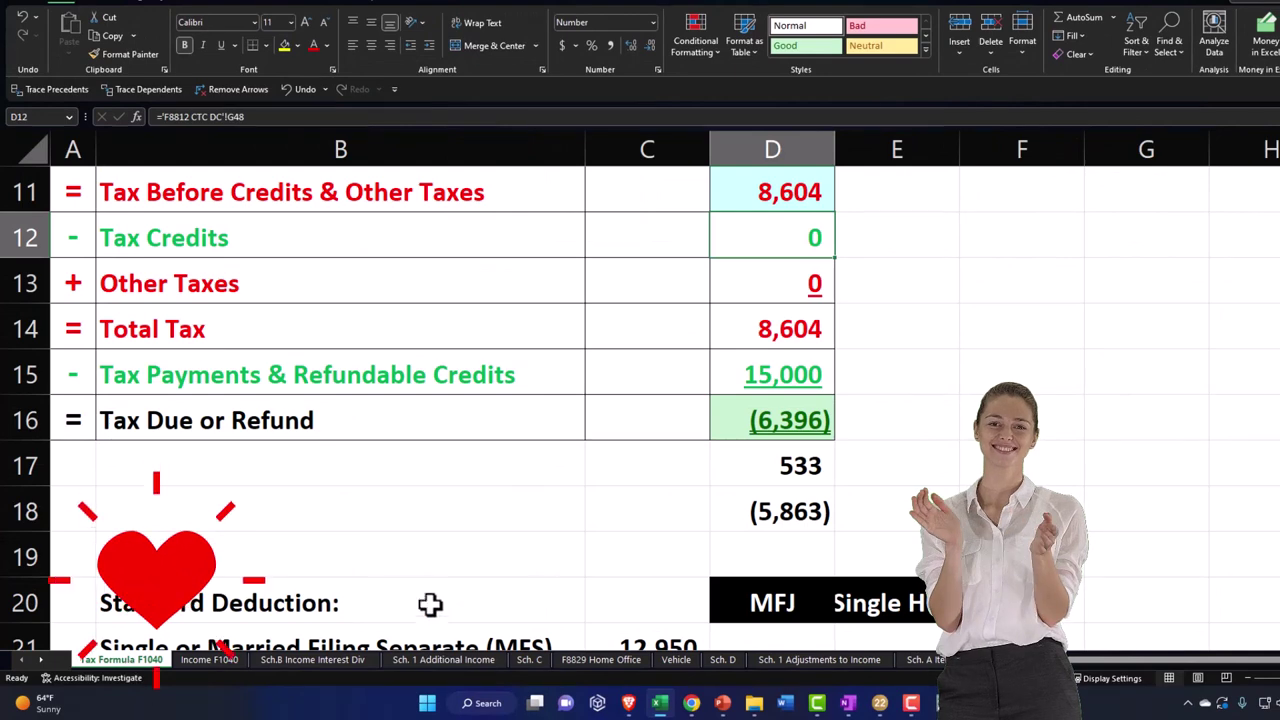
pyautogui.click(737, 428)
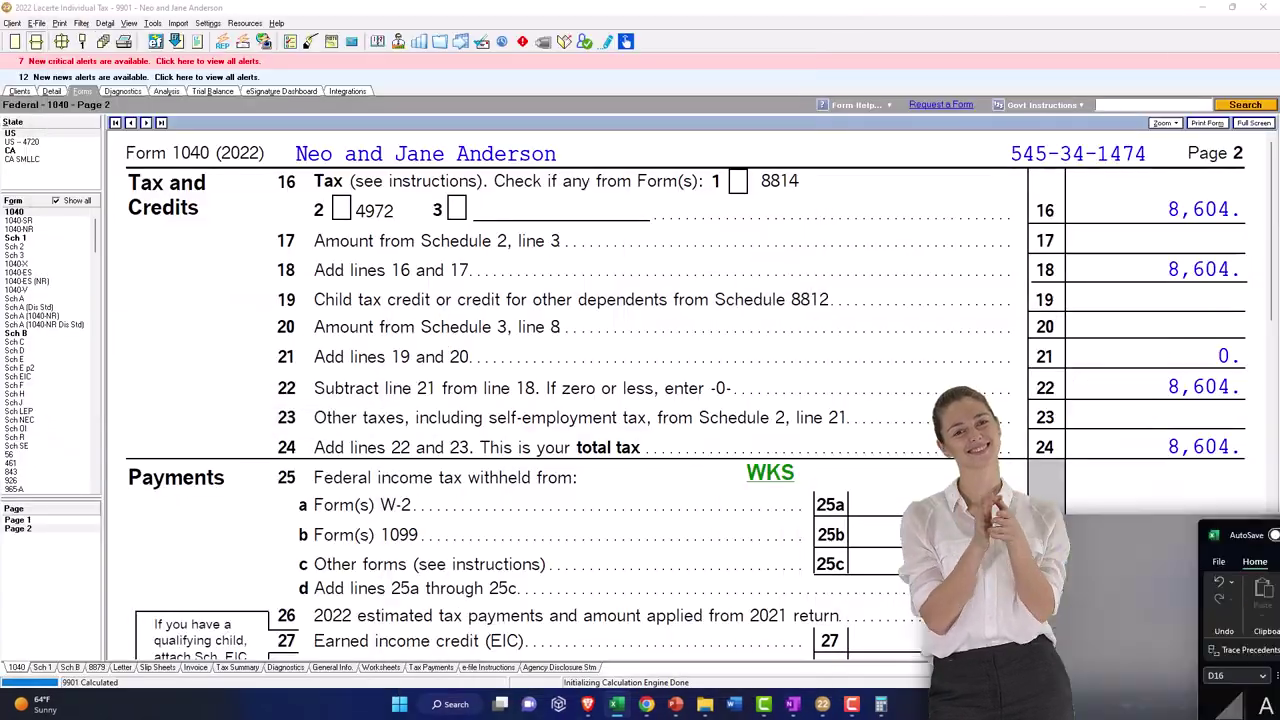
# Switch to Lacerte and examine the withholding, total payments and refund lines on Form 1040 page 2, then go back up to page 1.
pyautogui.scroll(-5, 955, 300)
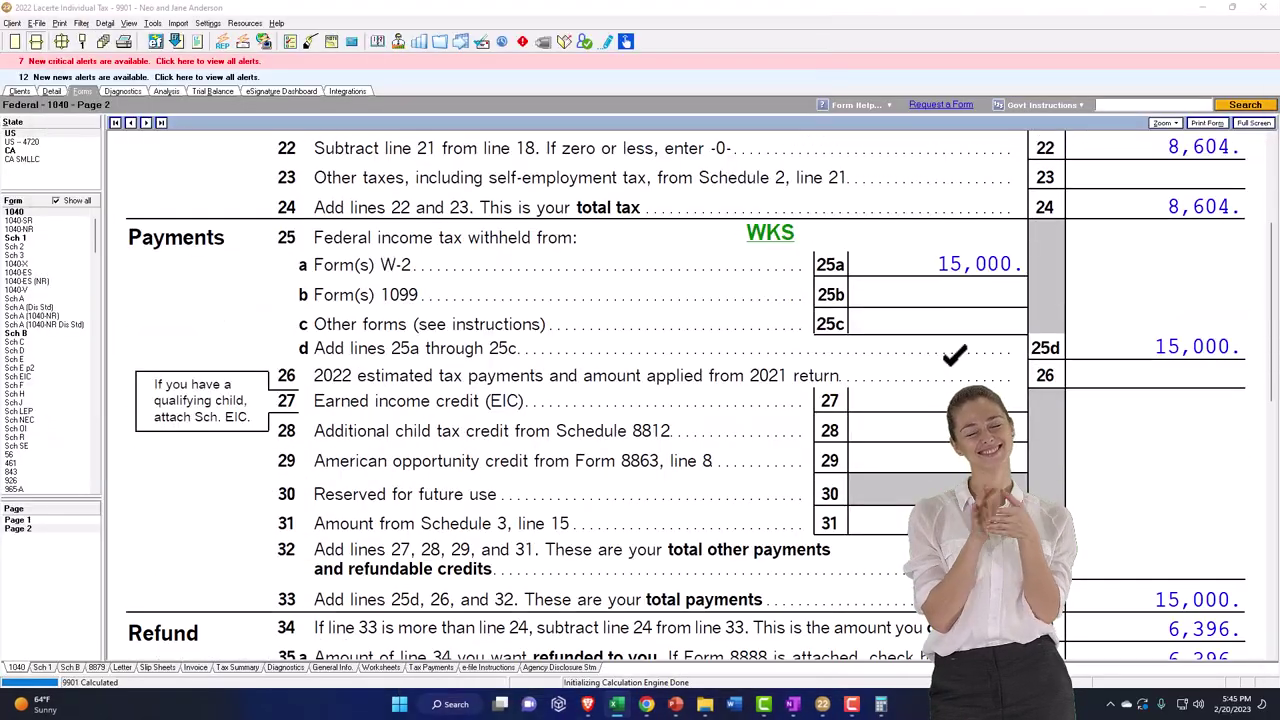
pyautogui.scroll(-2, 955, 355)
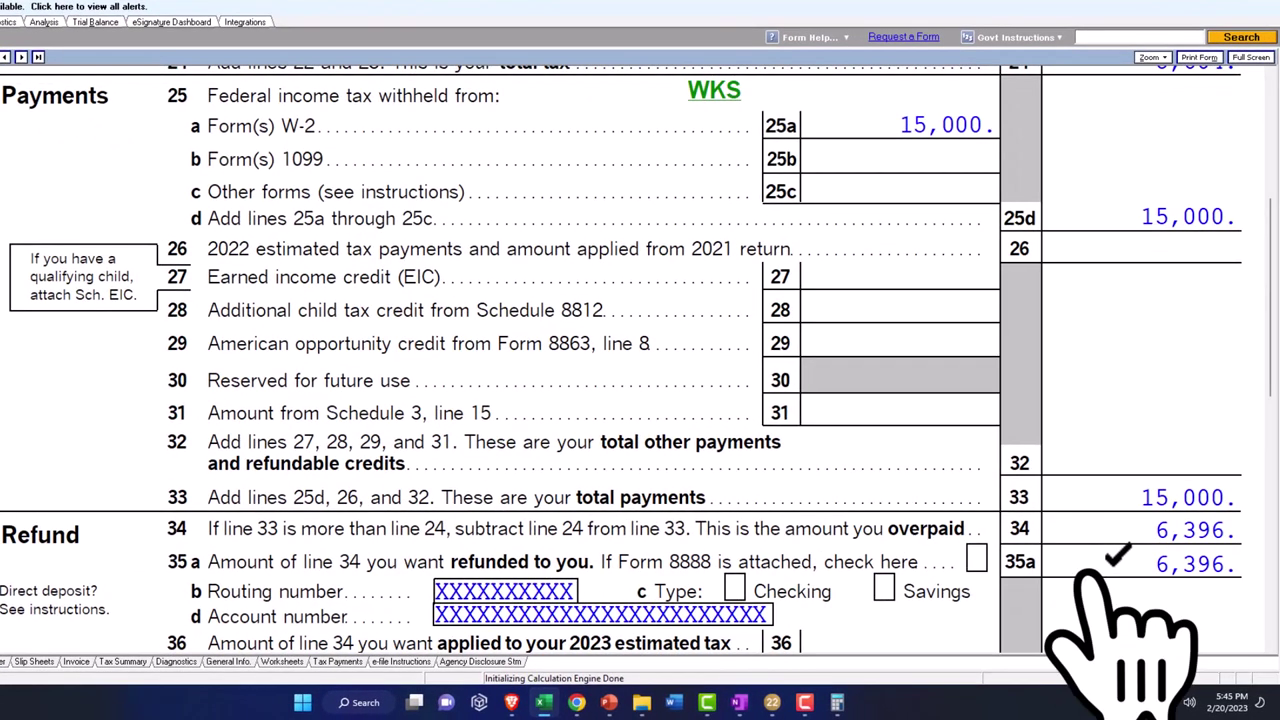
pyautogui.scroll(15, 722, 440)
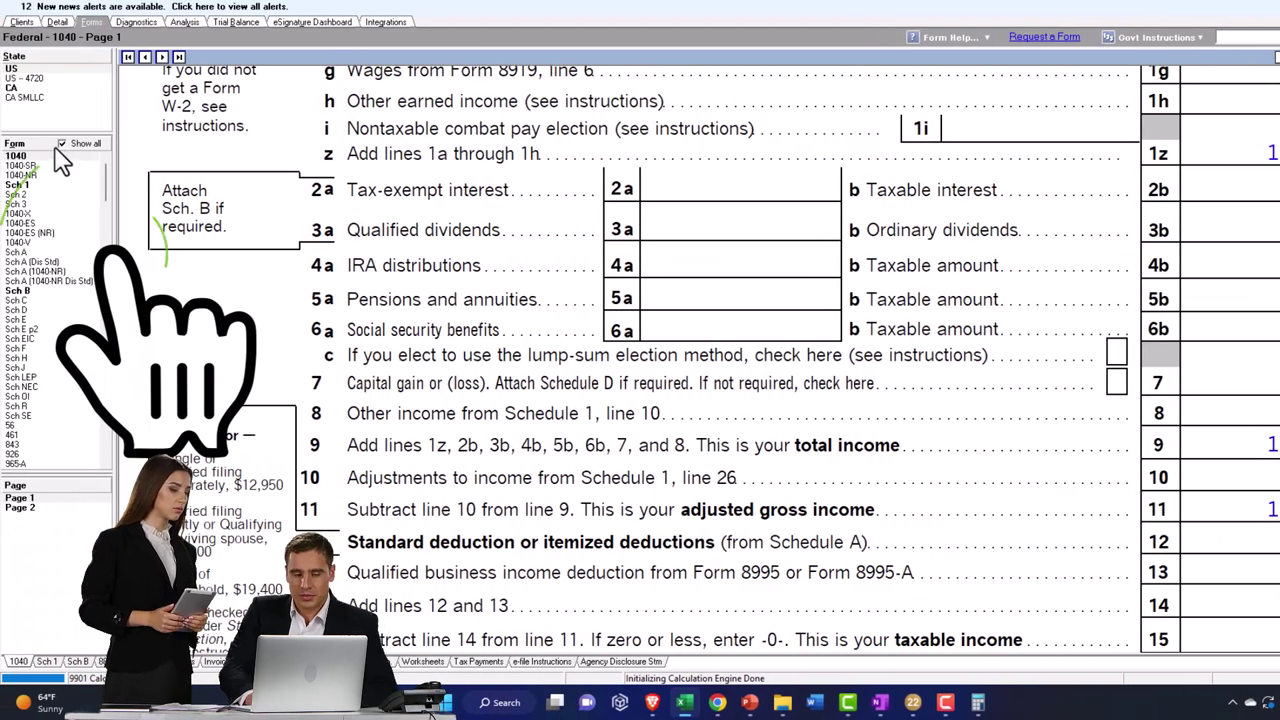
# Limit the form list to the forms in this return by turning off Show all, and open the federal Tax Summary.
pyautogui.click(62, 144)
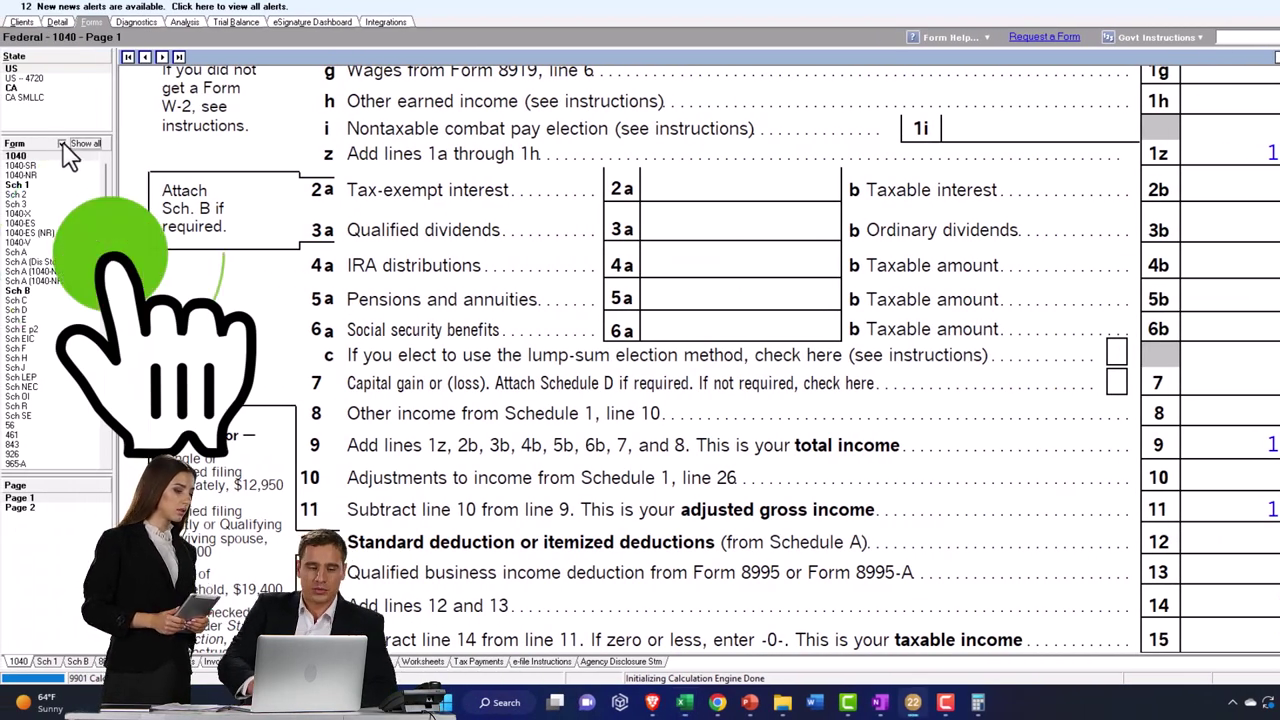
pyautogui.click(40, 224)
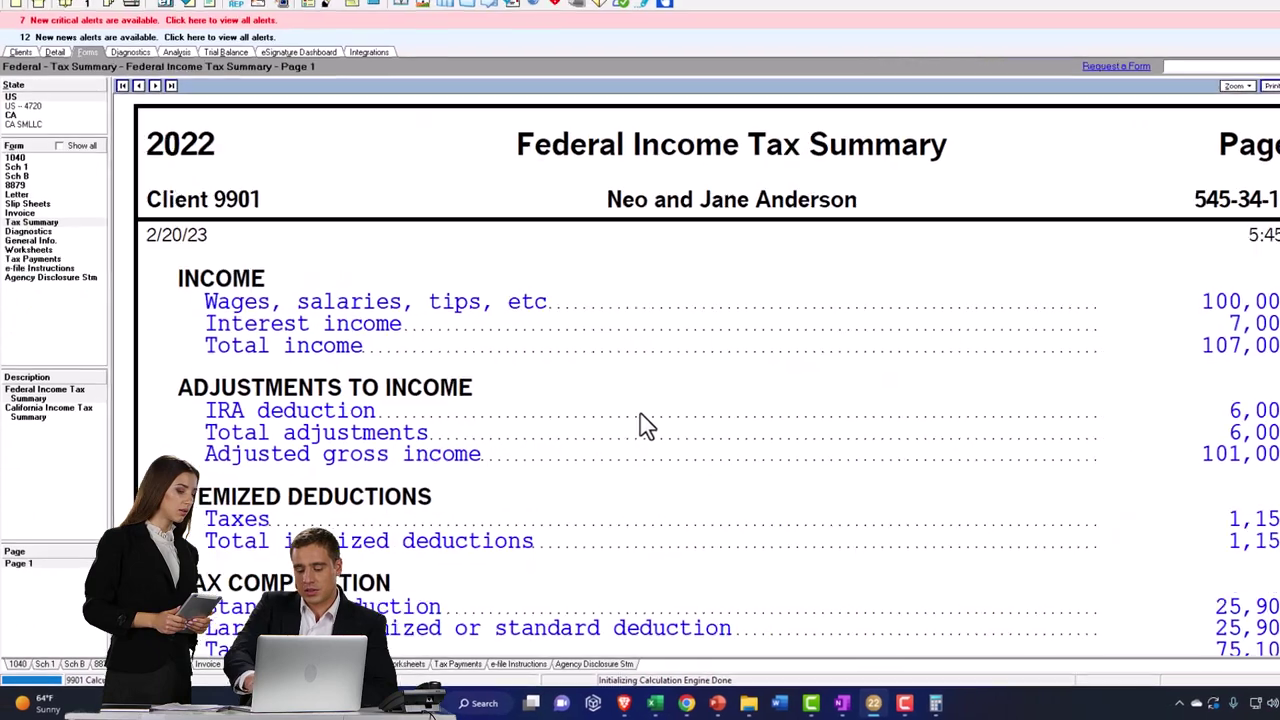